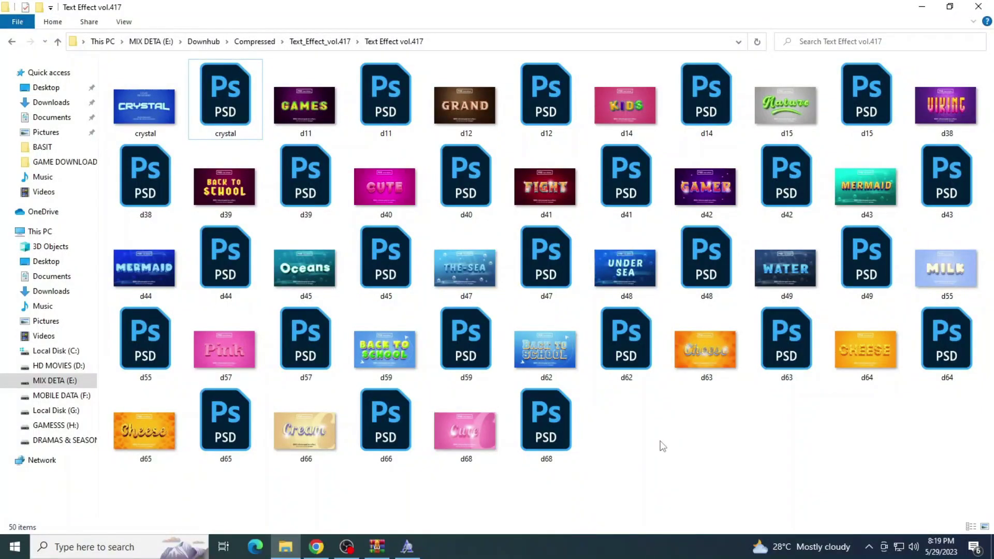
Step: Open crystal.jpg in Photos and browse forward and back through the template previews
{"action": "double_click", "coordinate": [144, 123]}
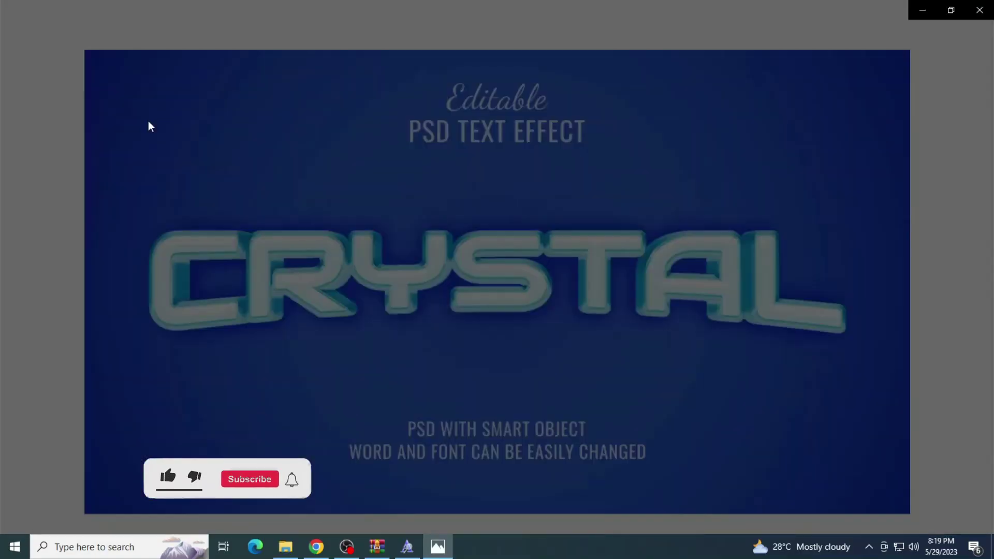
{"action": "key", "text": "Right"}
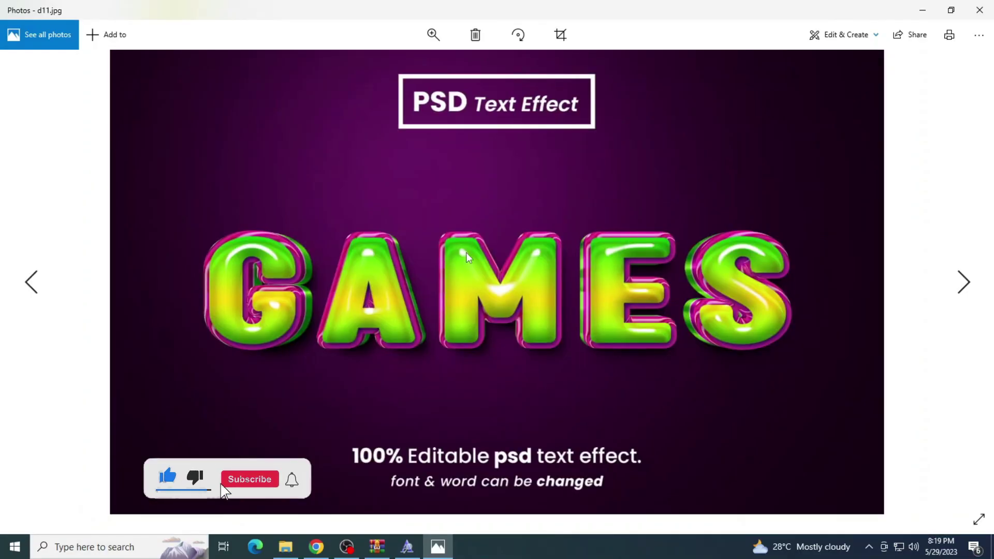
{"action": "key", "text": "Right"}
{"action": "key", "text": "Right"}
{"action": "key", "text": "Right"}
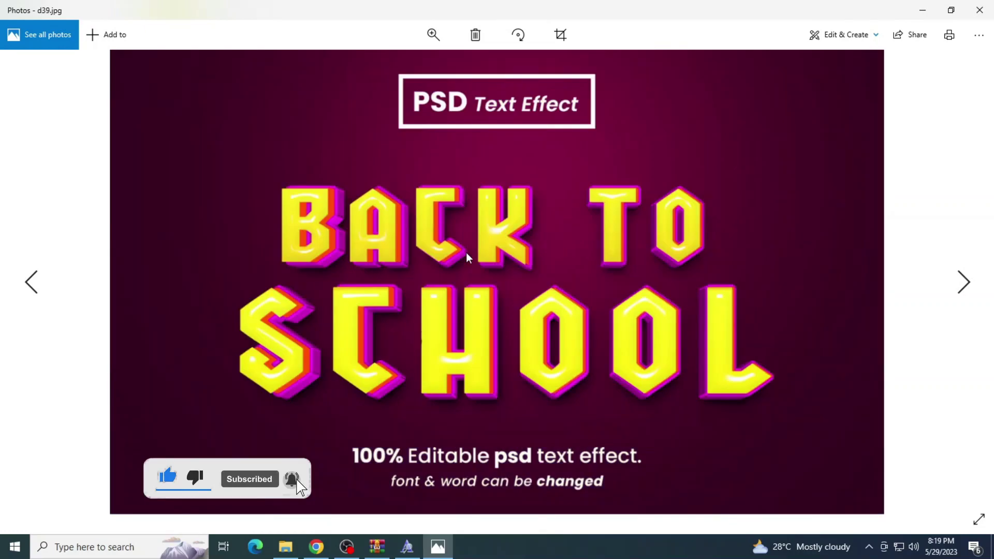
{"action": "key", "text": "Right"}
{"action": "key", "text": "Right"}
{"action": "key", "text": "Right"}
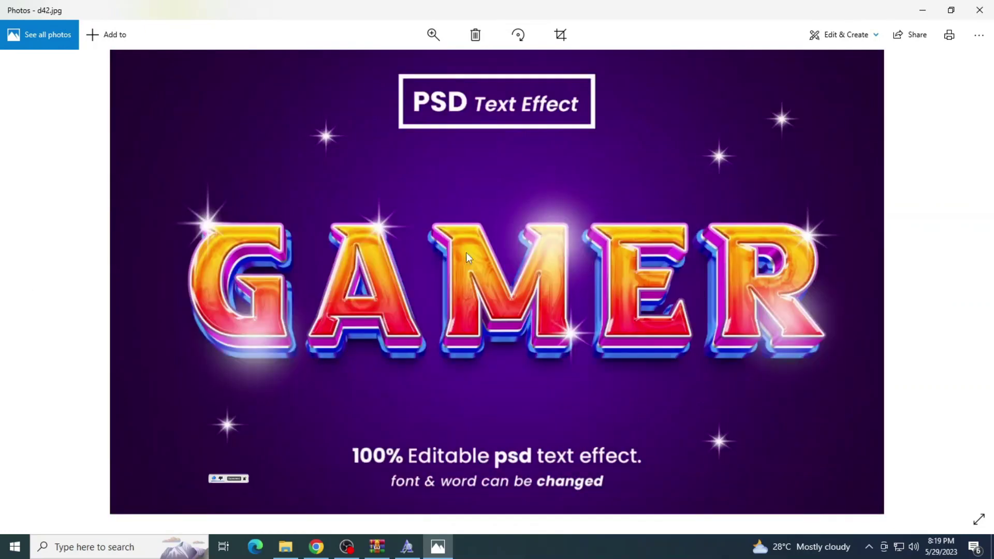
{"action": "key", "text": "Right"}
{"action": "key", "text": "Right"}
{"action": "key", "text": "Right"}
{"action": "key", "text": "Right"}
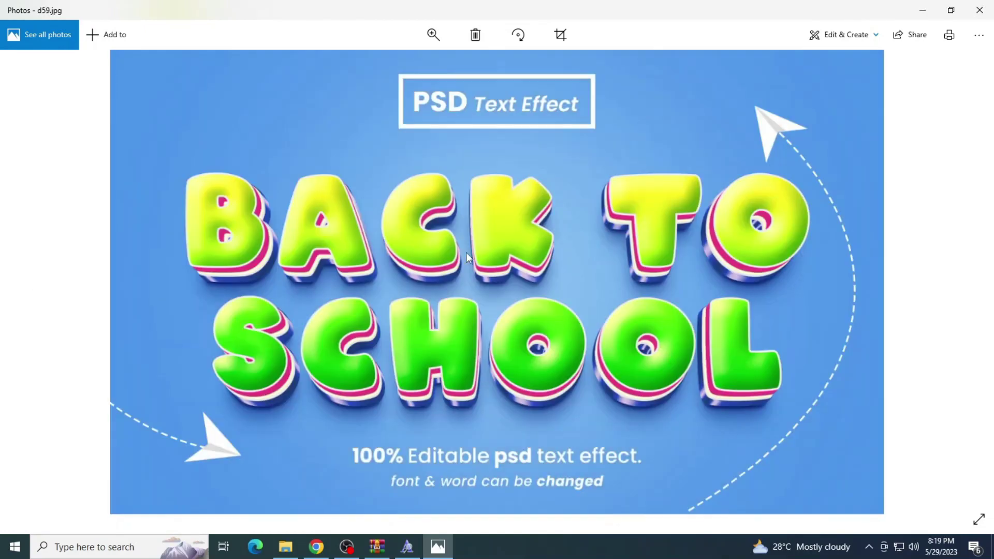
{"action": "key", "text": "Right"}
{"action": "key", "text": "Right"}
{"action": "key", "text": "Right"}
{"action": "key", "text": "Left"}
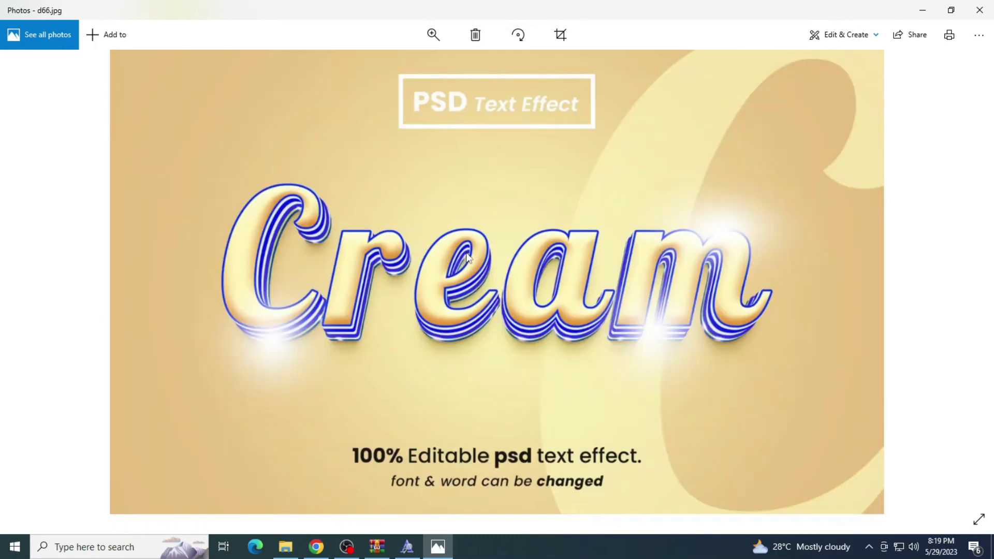
{"action": "key", "text": "Left"}
{"action": "key", "text": "Left"}
{"action": "key", "text": "Left"}
{"action": "key", "text": "Left"}
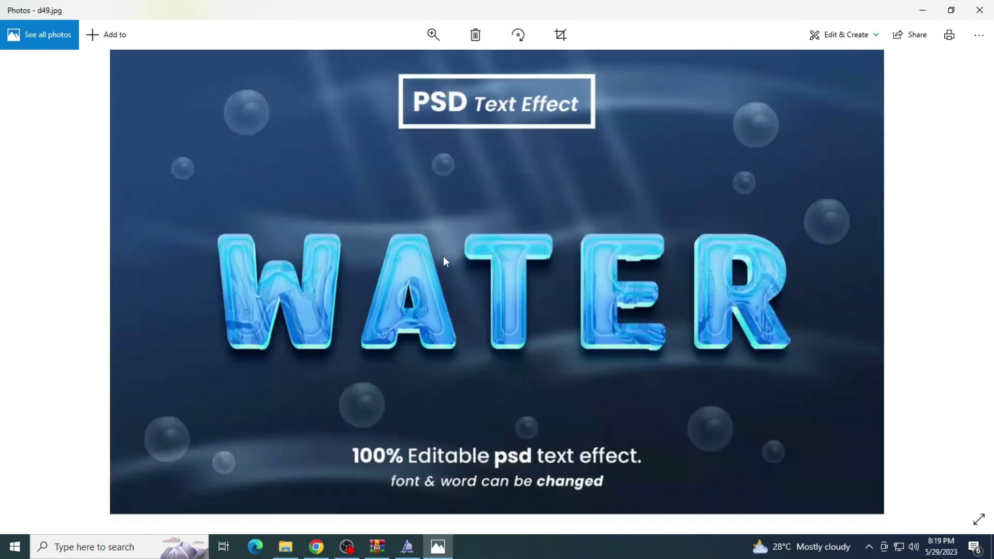
{"action": "key", "text": "Left"}
{"action": "key", "text": "Left"}
{"action": "key", "text": "Left"}
{"action": "key", "text": "Left"}
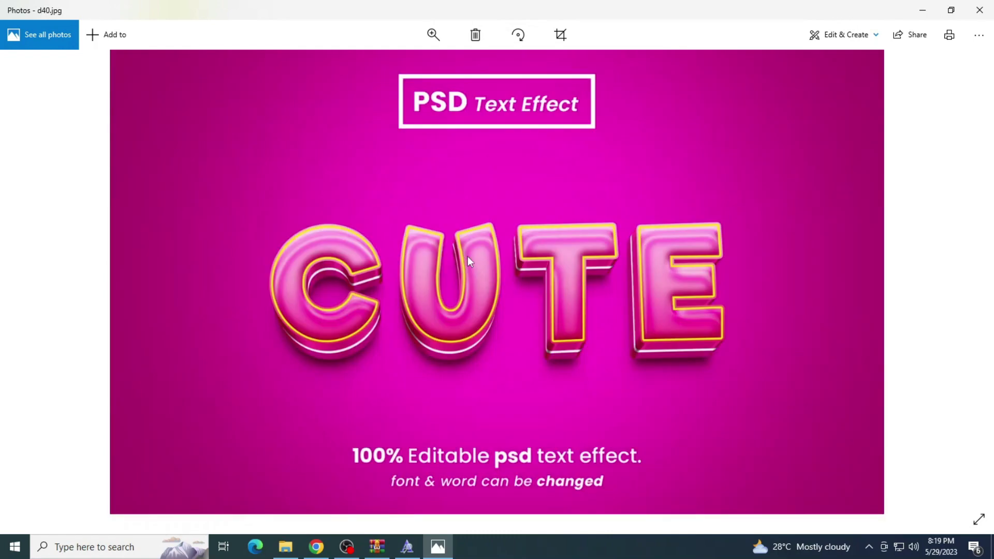
{"action": "key", "text": "Left"}
{"action": "key", "text": "Left"}
{"action": "key", "text": "Left"}
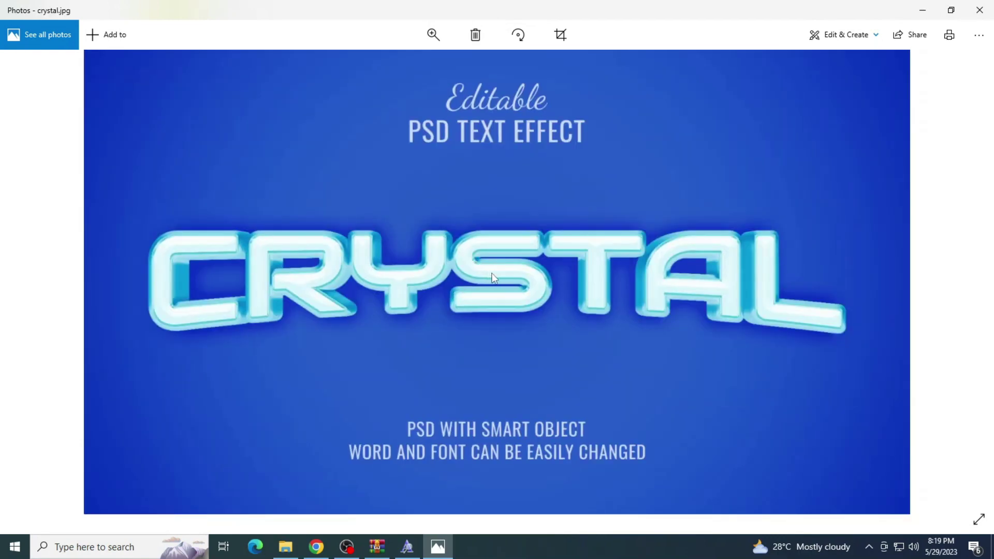
Step: Zoom in and pan across the CRYSTAL and GAMES previews
{"action": "scroll", "coordinate": [493, 278], "scroll_direction": "up", "scroll_amount": 3}
{"action": "left_click_drag", "start_coordinate": [714, 316], "coordinate": [633, 352]}
{"action": "scroll", "coordinate": [500, 361], "scroll_direction": "up", "scroll_amount": 2}
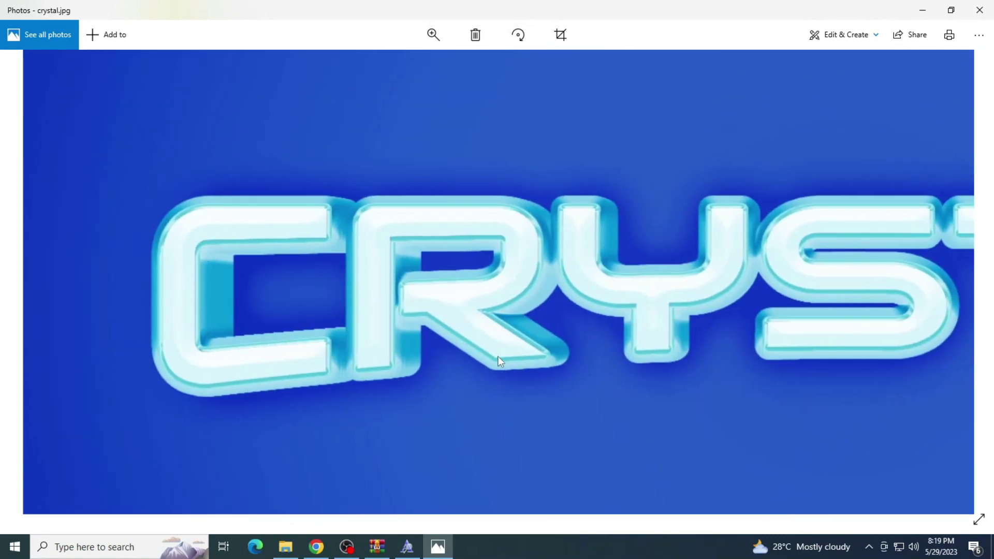
{"action": "scroll", "coordinate": [498, 356], "scroll_direction": "down", "scroll_amount": 5}
{"action": "key", "text": "Left"}
{"action": "scroll", "coordinate": [516, 317], "scroll_direction": "up", "scroll_amount": 1}
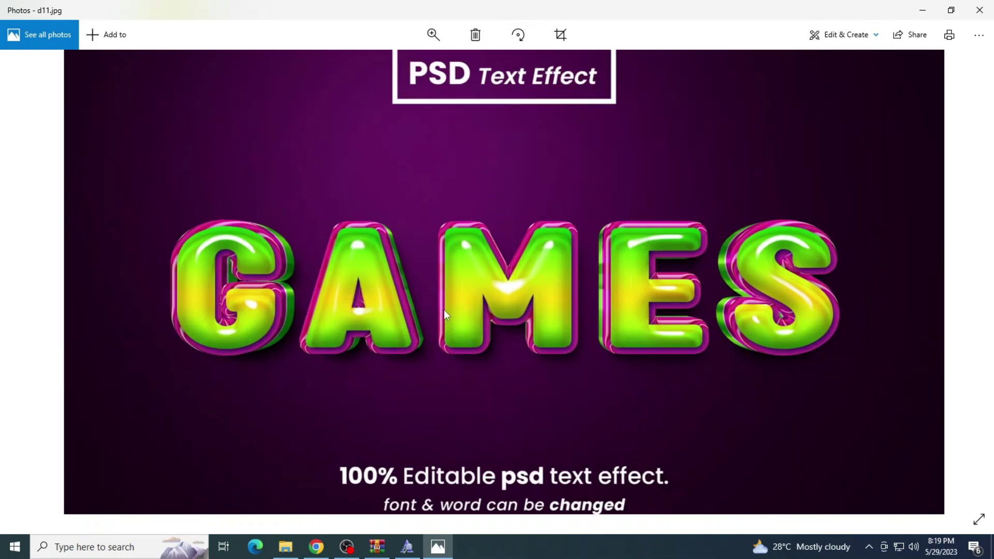
{"action": "scroll", "coordinate": [480, 324], "scroll_direction": "up", "scroll_amount": 1}
{"action": "scroll", "coordinate": [628, 305], "scroll_direction": "up", "scroll_amount": 1}
{"action": "scroll", "coordinate": [615, 308], "scroll_direction": "right", "scroll_amount": 5}
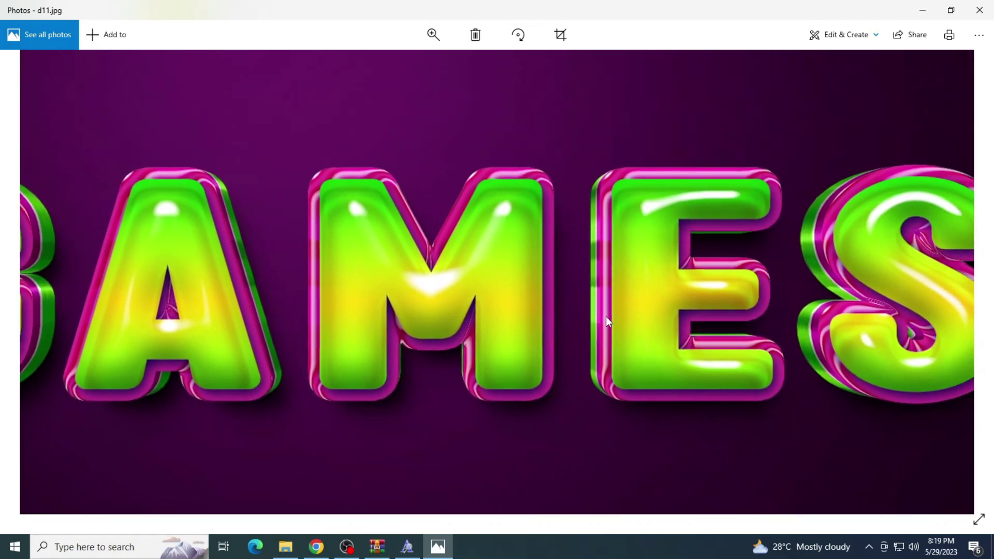
{"action": "scroll", "coordinate": [554, 309], "scroll_direction": "down", "scroll_amount": 3}
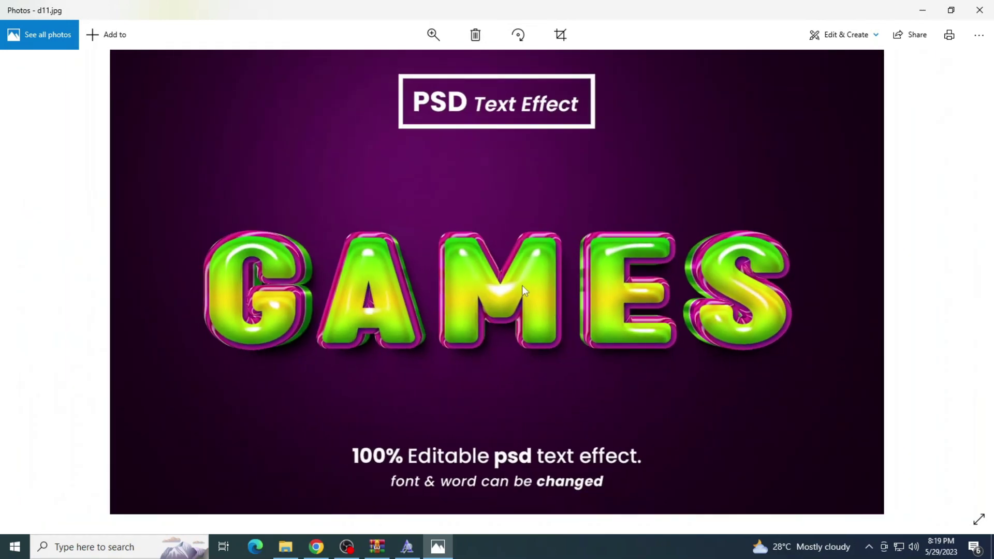
Step: Inspect the GRAND and KIDS previews up close
{"action": "key", "text": "Right"}
{"action": "scroll", "coordinate": [344, 310], "scroll_direction": "up", "scroll_amount": 2}
{"action": "scroll", "coordinate": [499, 320], "scroll_direction": "up", "scroll_amount": 1}
{"action": "scroll", "coordinate": [365, 337], "scroll_direction": "right", "scroll_amount": 3}
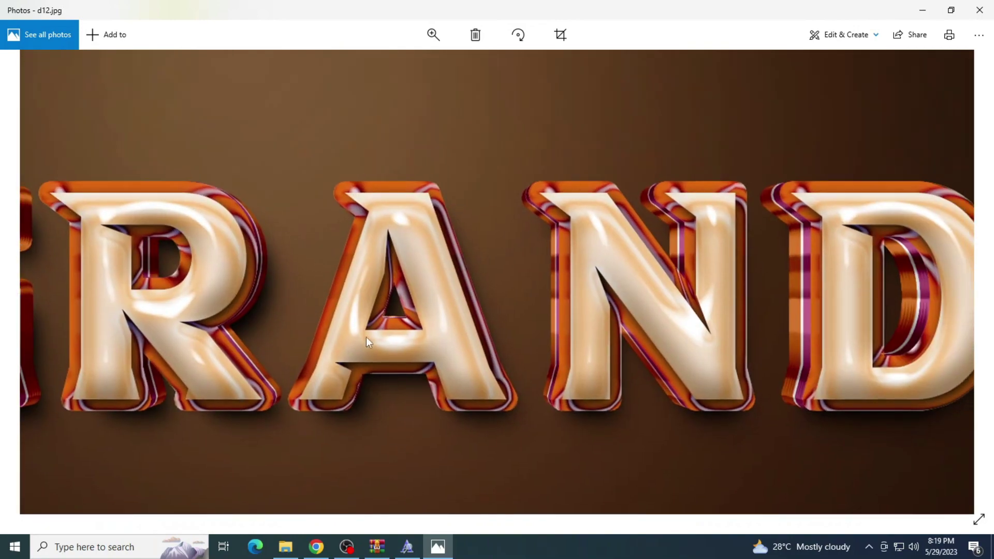
{"action": "scroll", "coordinate": [418, 343], "scroll_direction": "right", "scroll_amount": 2}
{"action": "scroll", "coordinate": [465, 337], "scroll_direction": "down", "scroll_amount": 3}
{"action": "key", "text": "Right"}
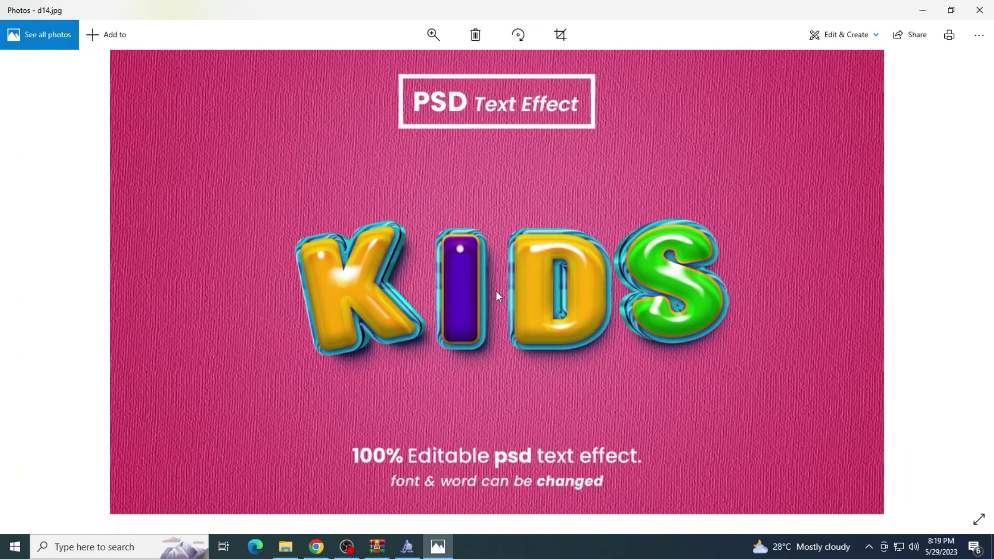
{"action": "scroll", "coordinate": [383, 298], "scroll_direction": "up", "scroll_amount": 2}
{"action": "scroll", "coordinate": [434, 336], "scroll_direction": "up", "scroll_amount": 1}
{"action": "scroll", "coordinate": [407, 342], "scroll_direction": "right", "scroll_amount": 3}
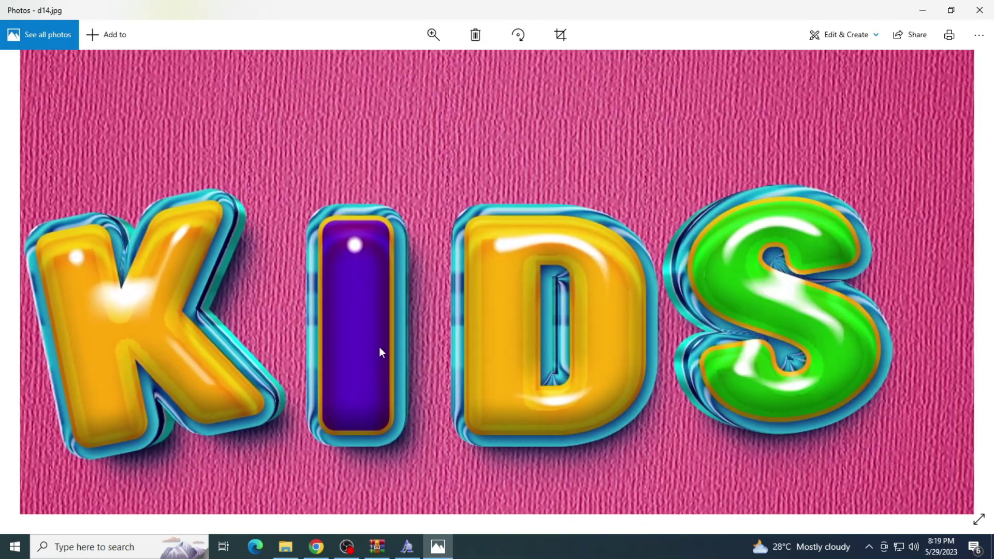
{"action": "scroll", "coordinate": [380, 343], "scroll_direction": "right", "scroll_amount": 2}
{"action": "scroll", "coordinate": [382, 339], "scroll_direction": "down", "scroll_amount": 3}
Step: Inspect the Nature and VIKING previews up close
{"action": "key", "text": "Right"}
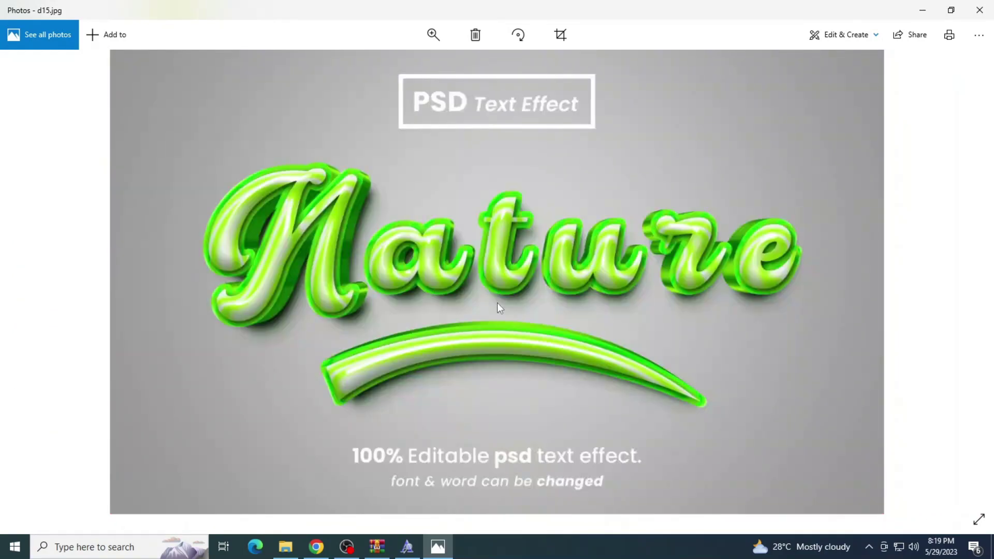
{"action": "scroll", "coordinate": [505, 247], "scroll_direction": "up", "scroll_amount": 2}
{"action": "scroll", "coordinate": [511, 262], "scroll_direction": "up", "scroll_amount": 1}
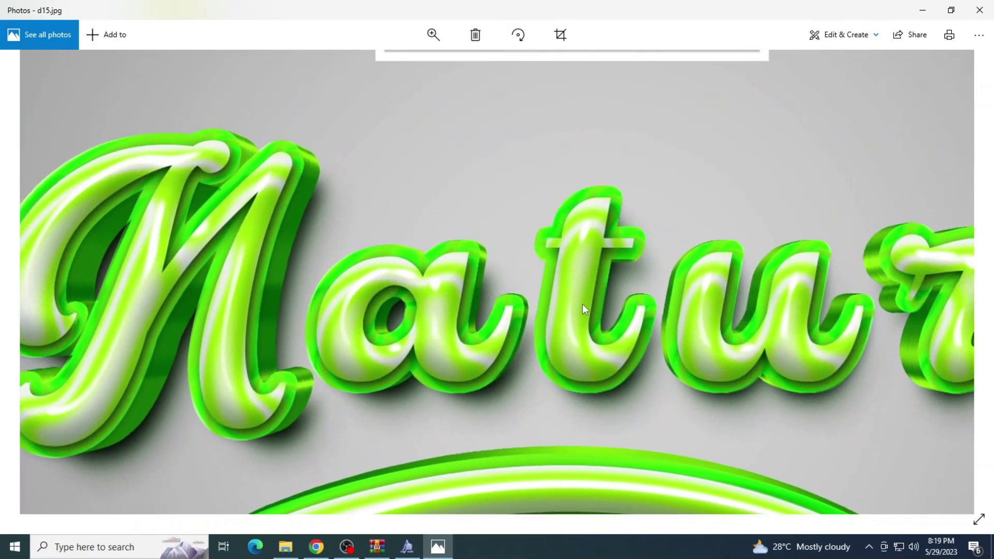
{"action": "scroll", "coordinate": [489, 307], "scroll_direction": "right", "scroll_amount": 2}
{"action": "scroll", "coordinate": [490, 306], "scroll_direction": "down", "scroll_amount": 3}
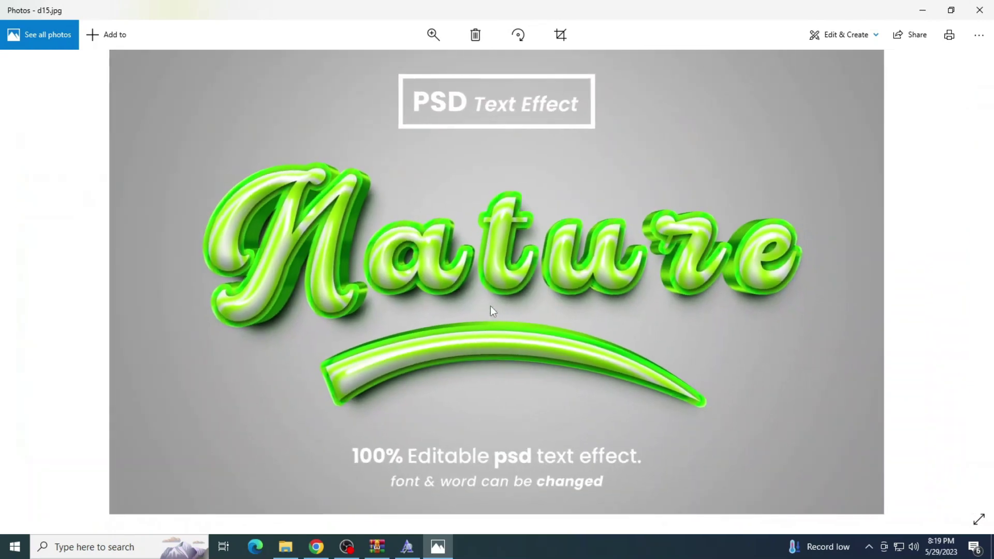
{"action": "key", "text": "Right"}
{"action": "scroll", "coordinate": [497, 279], "scroll_direction": "up", "scroll_amount": 2}
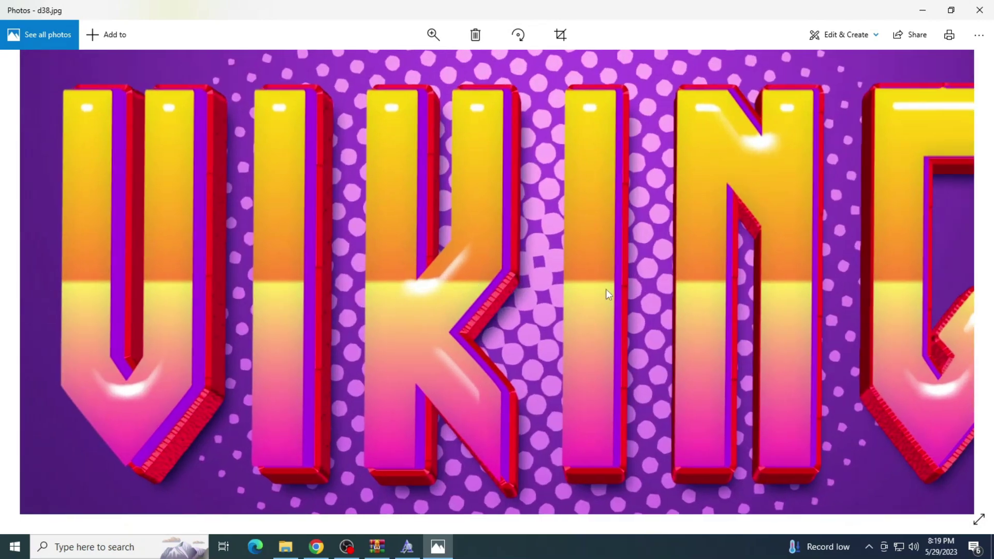
{"action": "scroll", "coordinate": [577, 284], "scroll_direction": "right", "scroll_amount": 2}
{"action": "scroll", "coordinate": [634, 292], "scroll_direction": "right", "scroll_amount": 2}
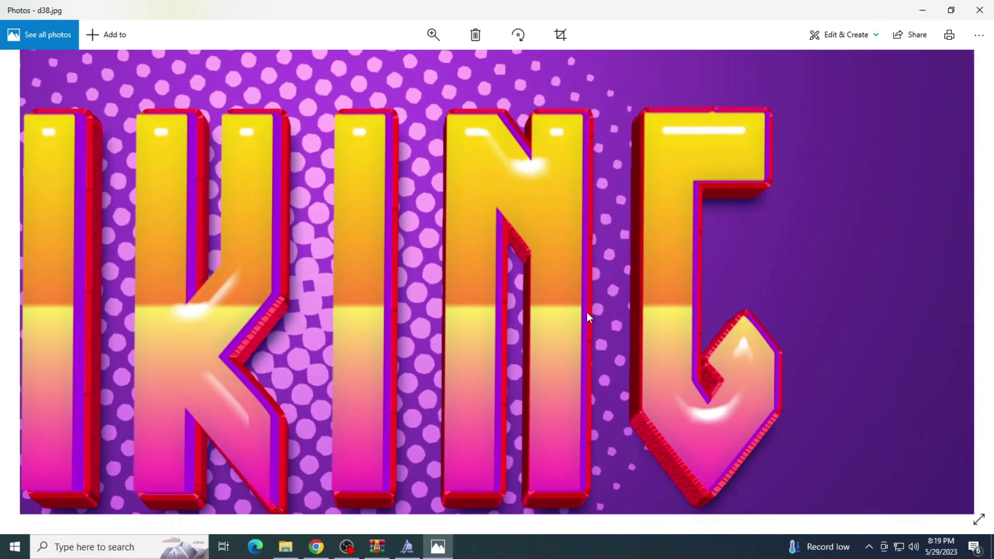
{"action": "scroll", "coordinate": [586, 312], "scroll_direction": "right", "scroll_amount": 1}
{"action": "scroll", "coordinate": [545, 310], "scroll_direction": "down", "scroll_amount": 3}
Step: Inspect the Back to School and CUTE previews up close
{"action": "key", "text": "Right"}
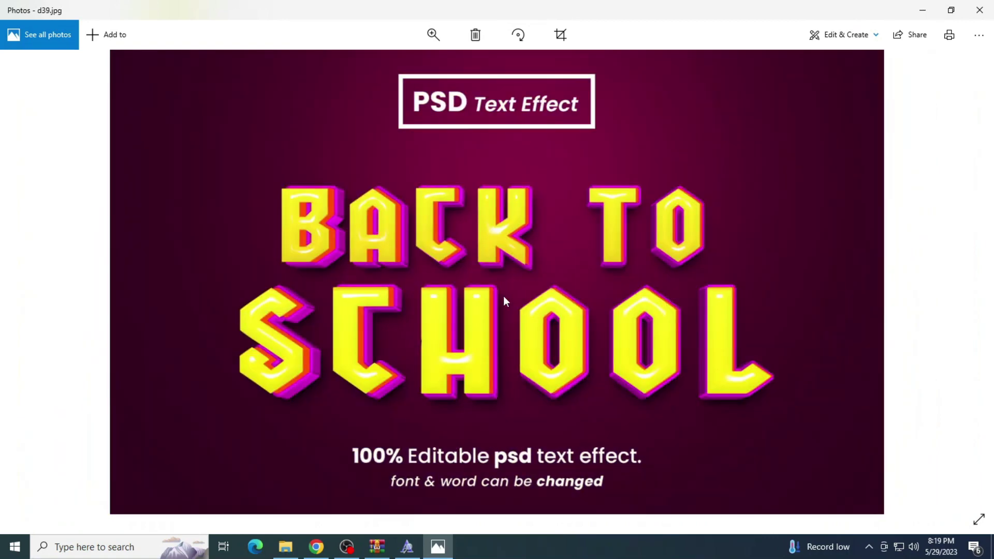
{"action": "scroll", "coordinate": [500, 296], "scroll_direction": "up", "scroll_amount": 2}
{"action": "scroll", "coordinate": [638, 318], "scroll_direction": "right", "scroll_amount": 3}
{"action": "scroll", "coordinate": [498, 359], "scroll_direction": "right", "scroll_amount": 2}
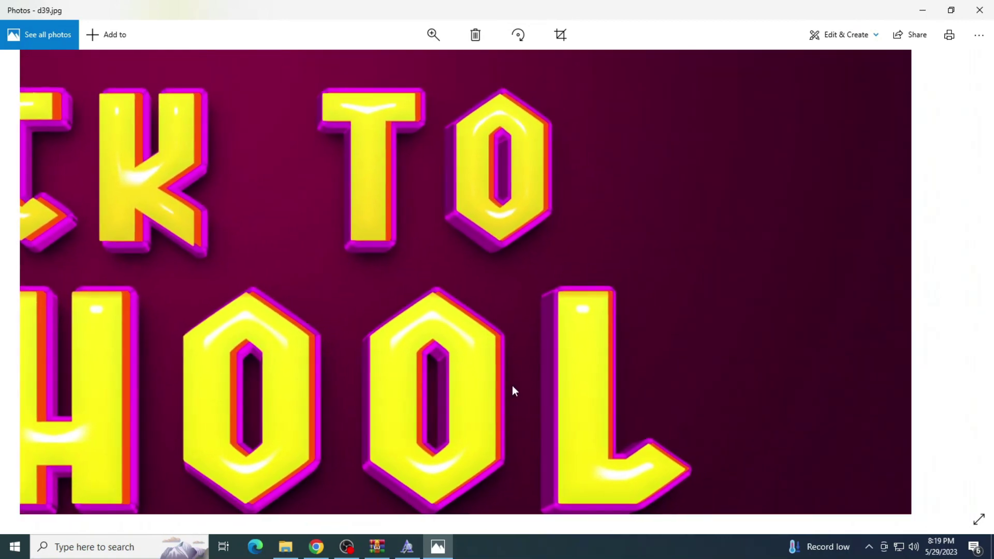
{"action": "scroll", "coordinate": [512, 385], "scroll_direction": "left", "scroll_amount": 1}
{"action": "key", "text": "Right"}
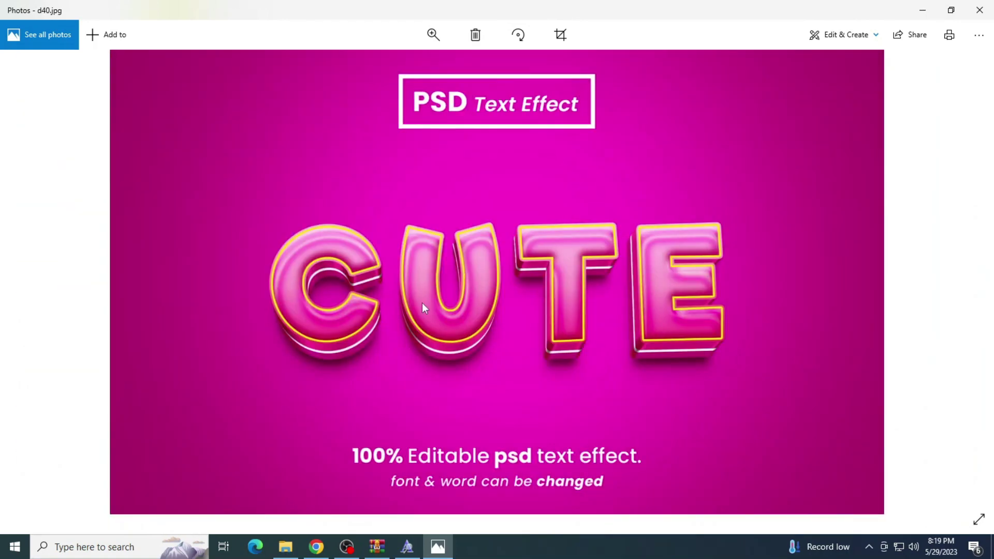
{"action": "scroll", "coordinate": [421, 303], "scroll_direction": "up", "scroll_amount": 2}
{"action": "scroll", "coordinate": [445, 305], "scroll_direction": "left", "scroll_amount": 2}
{"action": "scroll", "coordinate": [582, 305], "scroll_direction": "down", "scroll_amount": 1}
{"action": "scroll", "coordinate": [576, 312], "scroll_direction": "right", "scroll_amount": 2}
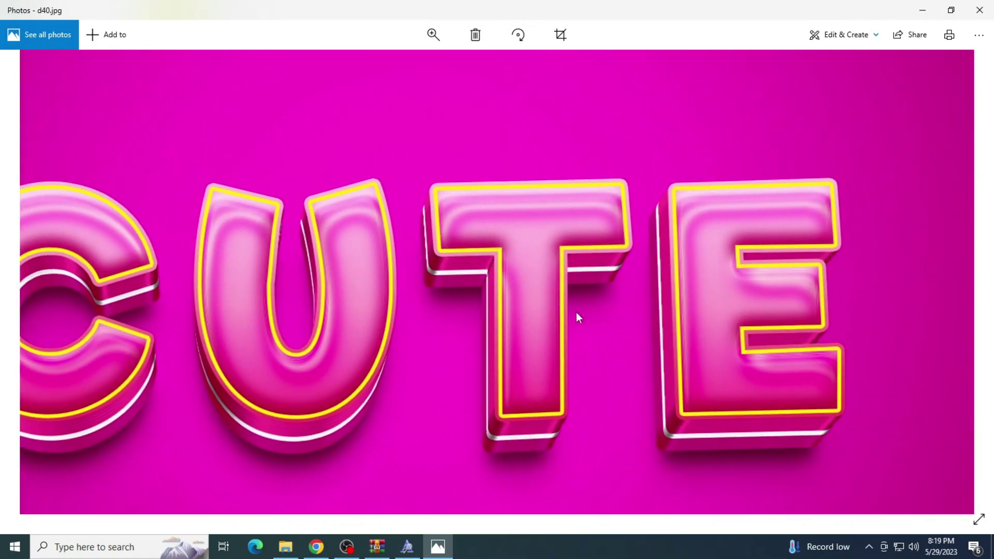
{"action": "scroll", "coordinate": [575, 312], "scroll_direction": "down", "scroll_amount": 1}
Step: Zoom in on the FIGHT preview, then advance to the GAMER preview
{"action": "key", "text": "Right"}
{"action": "scroll", "coordinate": [521, 291], "scroll_direction": "up", "scroll_amount": 2}
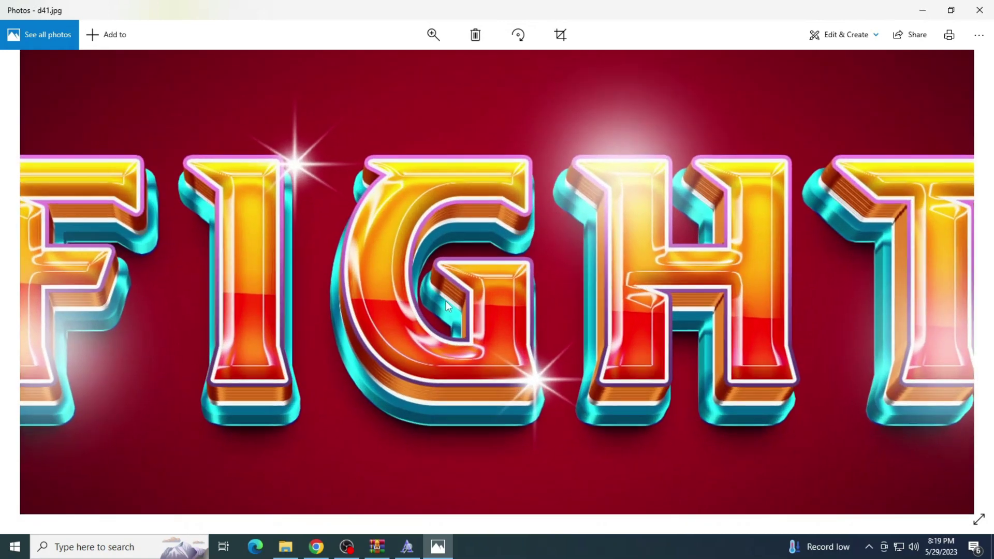
{"action": "scroll", "coordinate": [748, 340], "scroll_direction": "up", "scroll_amount": 1}
{"action": "scroll", "coordinate": [615, 353], "scroll_direction": "down", "scroll_amount": 1}
{"action": "scroll", "coordinate": [585, 362], "scroll_direction": "down", "scroll_amount": 1}
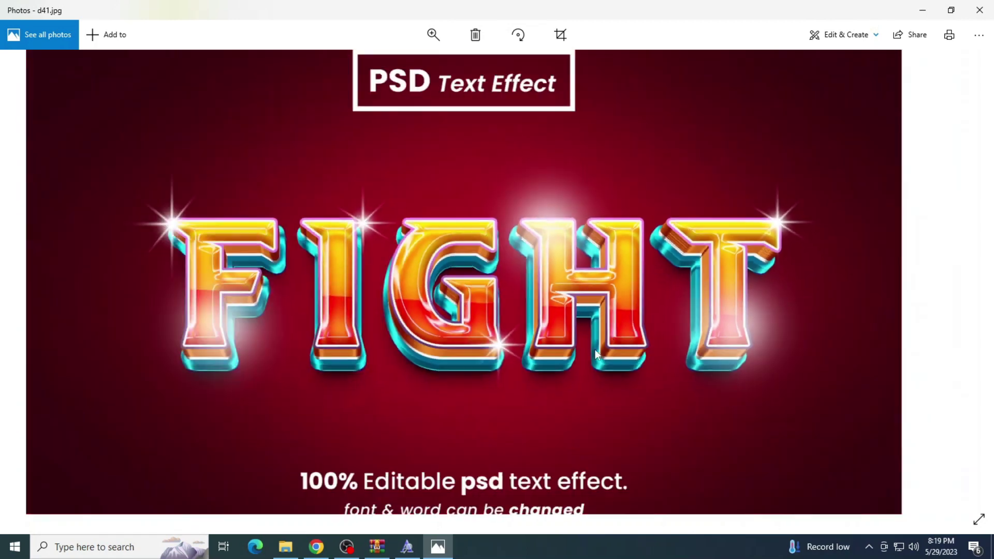
{"action": "key", "text": "Right"}
Step: Zoom in on the Gamer and both MERMAID previews
{"action": "scroll", "coordinate": [330, 302], "scroll_direction": "up", "scroll_amount": 2}
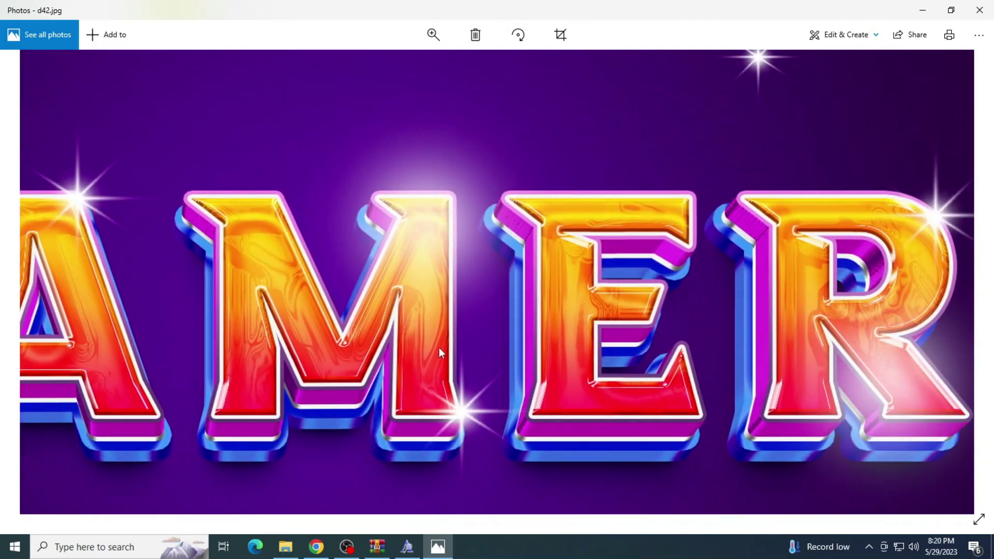
{"action": "scroll", "coordinate": [515, 346], "scroll_direction": "down", "scroll_amount": 2}
{"action": "key", "text": "Right"}
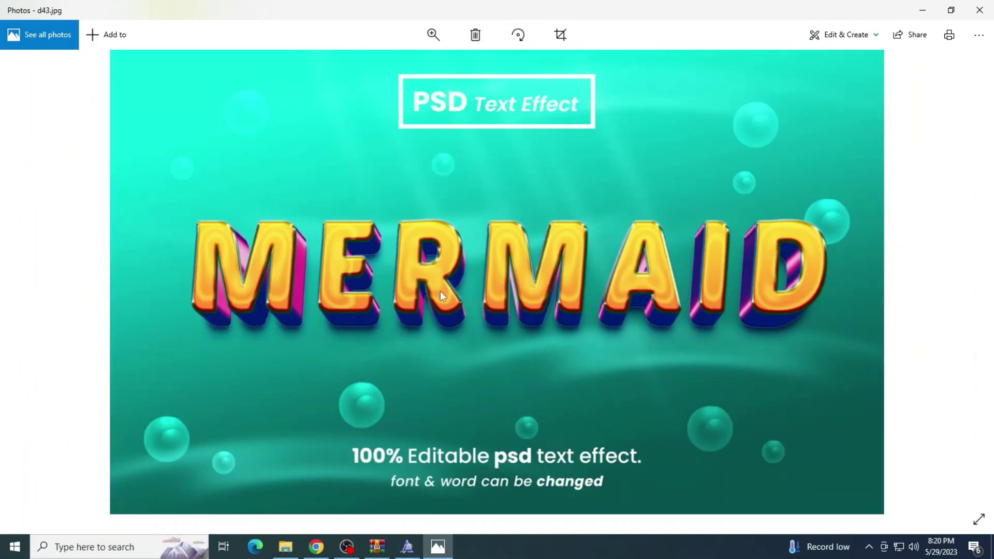
{"action": "scroll", "coordinate": [440, 291], "scroll_direction": "up", "scroll_amount": 2}
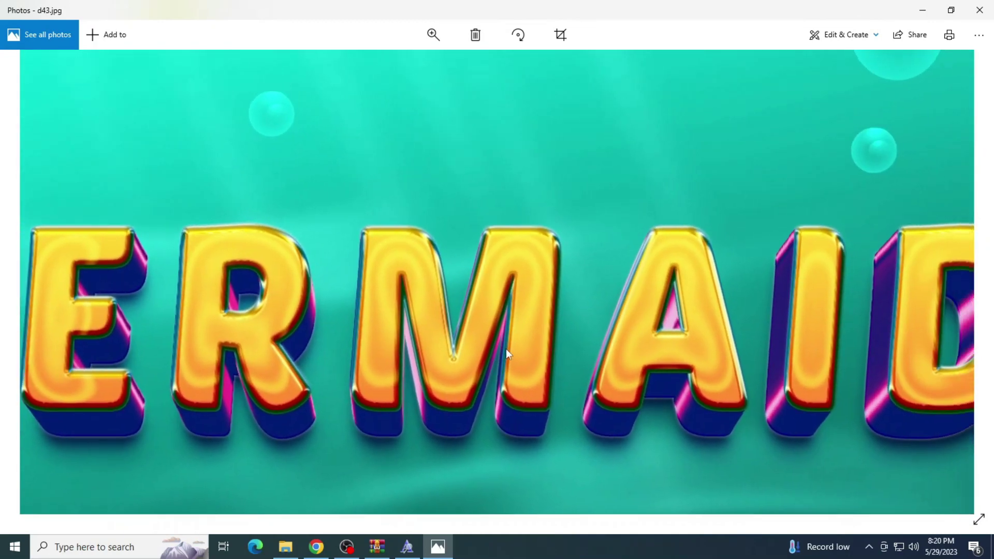
{"action": "scroll", "coordinate": [490, 343], "scroll_direction": "down", "scroll_amount": 2}
{"action": "key", "text": "Right"}
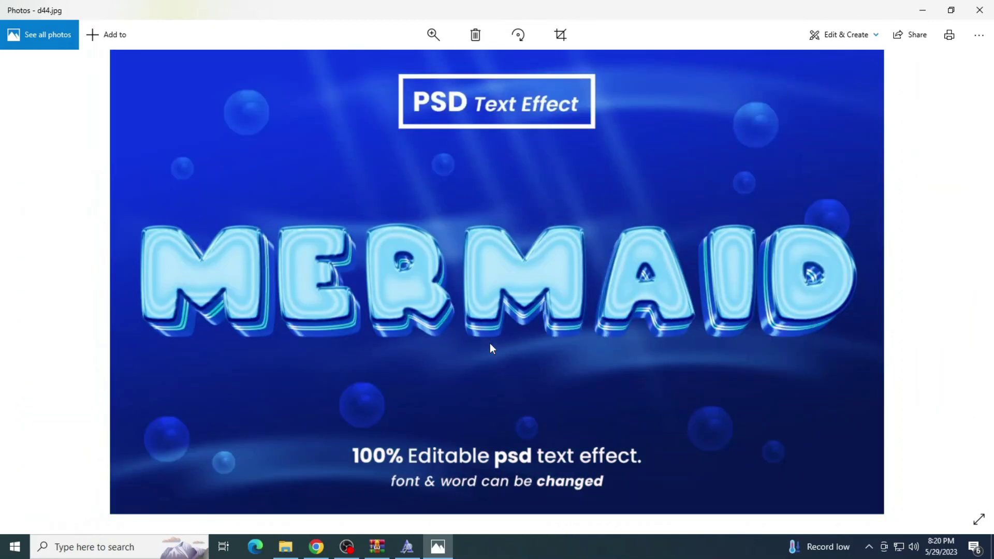
{"action": "scroll", "coordinate": [497, 307], "scroll_direction": "up", "scroll_amount": 2}
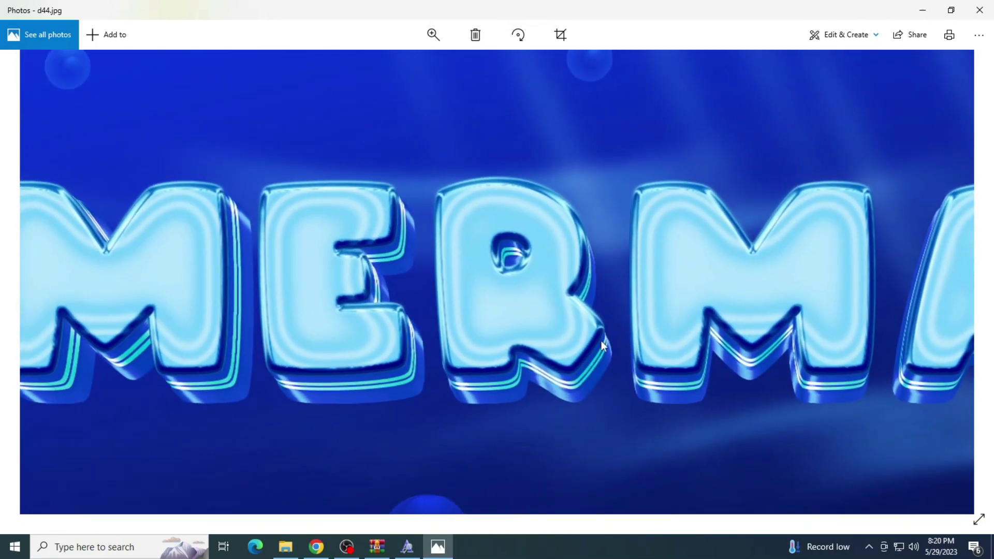
{"action": "mouse_move", "coordinate": [601, 340]}
{"action": "left_mouse_down"}
{"action": "mouse_move", "coordinate": [383, 361]}
{"action": "mouse_move", "coordinate": [586, 362]}
{"action": "left_mouse_up"}
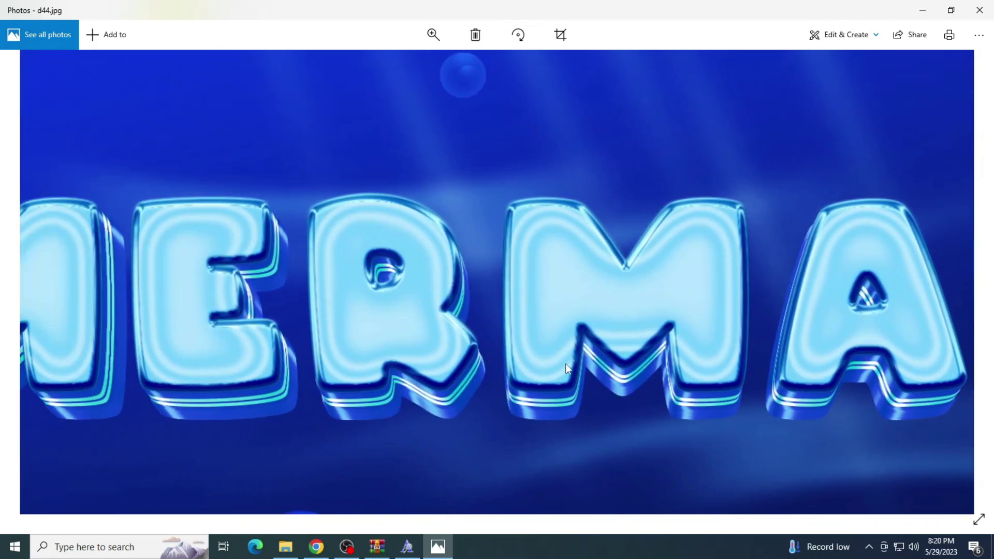
{"action": "scroll", "coordinate": [585, 362], "scroll_direction": "down", "scroll_amount": 2}
Step: Inspect the Oceans, Under Sea and next sea-themed previews up close
{"action": "key", "text": "Right"}
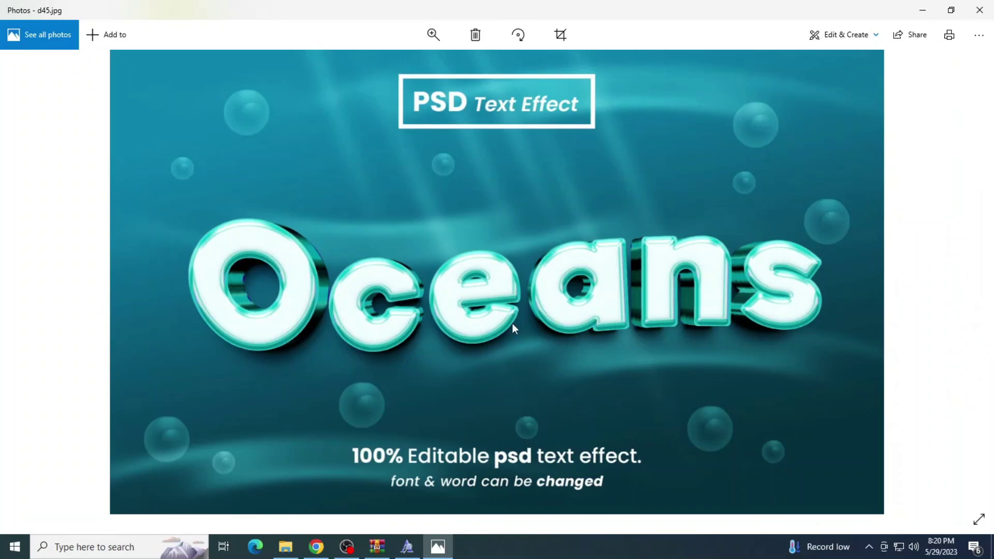
{"action": "scroll", "coordinate": [388, 306], "scroll_direction": "up", "scroll_amount": 2}
{"action": "mouse_move", "coordinate": [388, 305]}
{"action": "left_mouse_down"}
{"action": "mouse_move", "coordinate": [690, 351]}
{"action": "mouse_move", "coordinate": [641, 369]}
{"action": "mouse_move", "coordinate": [533, 368]}
{"action": "left_mouse_up"}
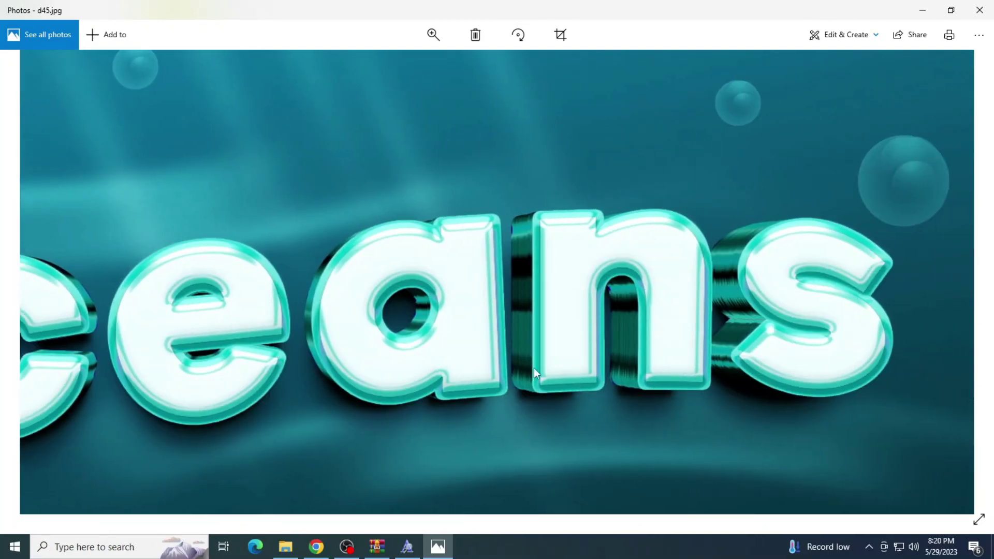
{"action": "scroll", "coordinate": [539, 368], "scroll_direction": "down", "scroll_amount": 2}
{"action": "key", "text": "Right"}
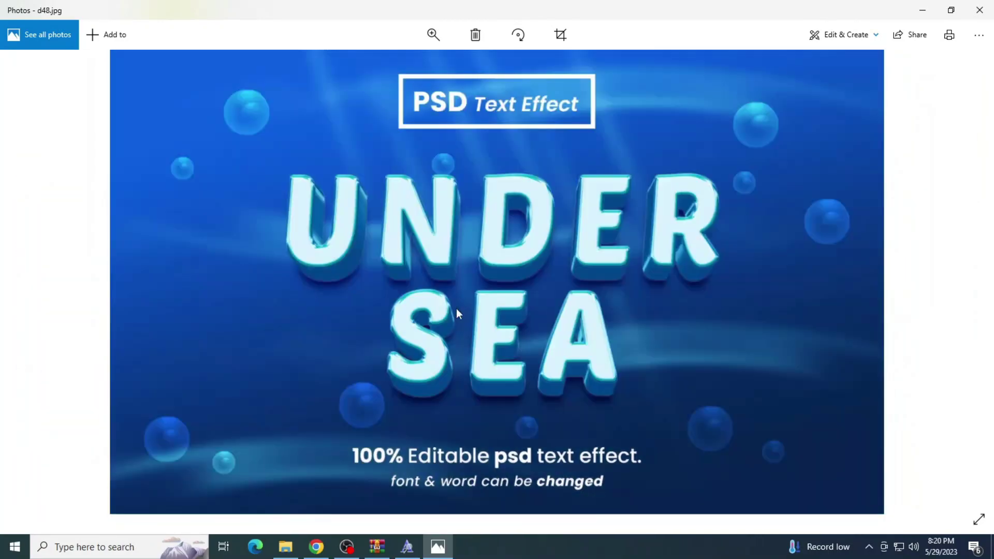
{"action": "key", "text": "Right"}
Step: Inspect the WATER, Back to School and Cheese previews up close
{"action": "key", "text": "Right"}
{"action": "scroll", "coordinate": [456, 313], "scroll_direction": "up", "scroll_amount": 1}
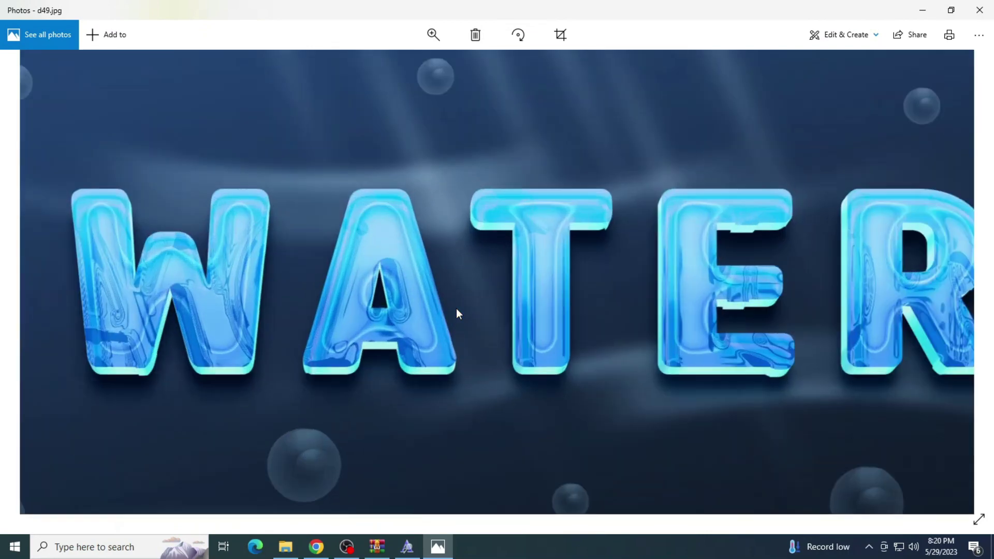
{"action": "scroll", "coordinate": [456, 313], "scroll_direction": "up", "scroll_amount": 1}
{"action": "scroll", "coordinate": [457, 313], "scroll_direction": "down", "scroll_amount": 2}
{"action": "key", "text": "Right"}
{"action": "key", "text": "Right"}
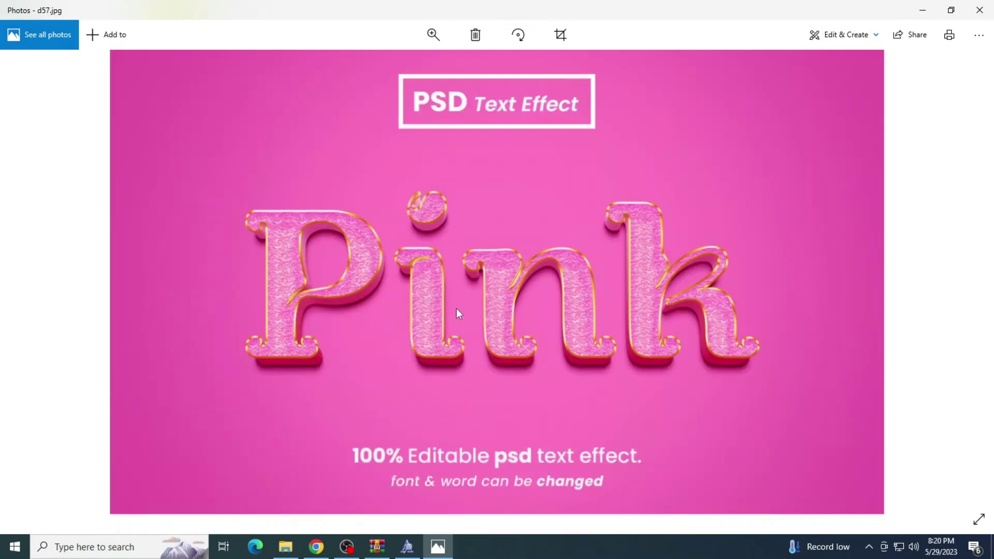
{"action": "scroll", "coordinate": [455, 309], "scroll_direction": "up", "scroll_amount": 1}
{"action": "scroll", "coordinate": [522, 310], "scroll_direction": "up", "scroll_amount": 1}
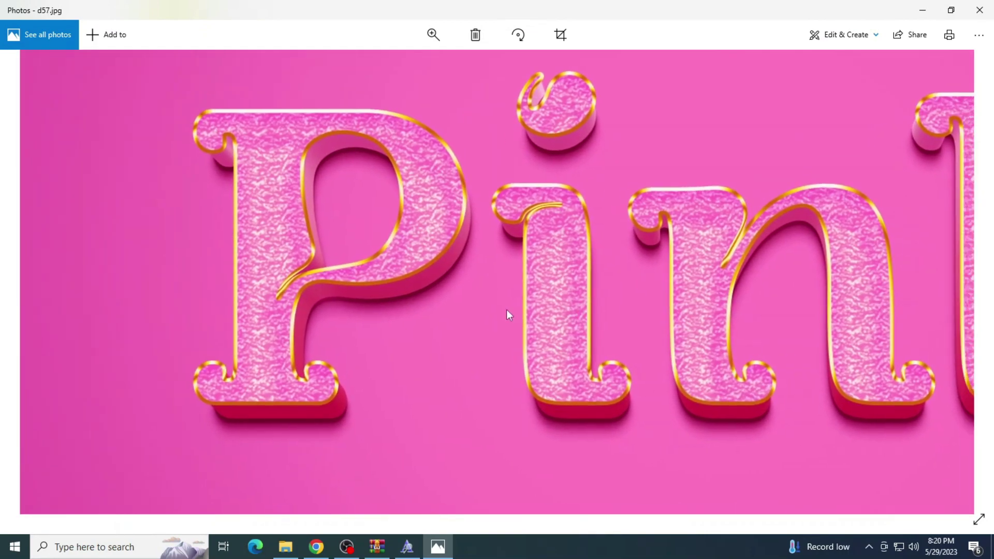
{"action": "scroll", "coordinate": [514, 322], "scroll_direction": "up", "scroll_amount": 1}
{"action": "scroll", "coordinate": [545, 346], "scroll_direction": "up", "scroll_amount": 1}
{"action": "scroll", "coordinate": [546, 347], "scroll_direction": "down", "scroll_amount": 3}
{"action": "key", "text": "Right"}
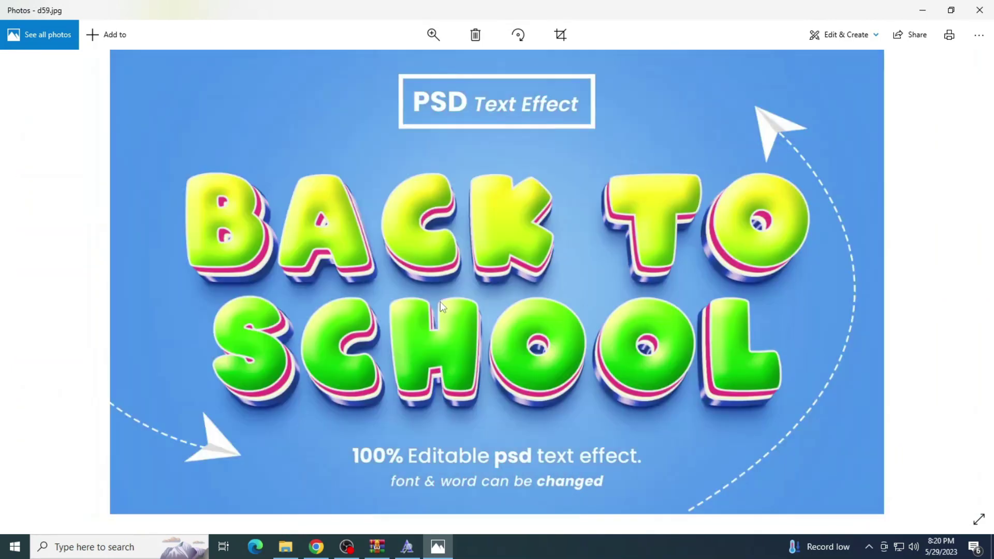
{"action": "key", "text": "Right"}
{"action": "key", "text": "Right"}
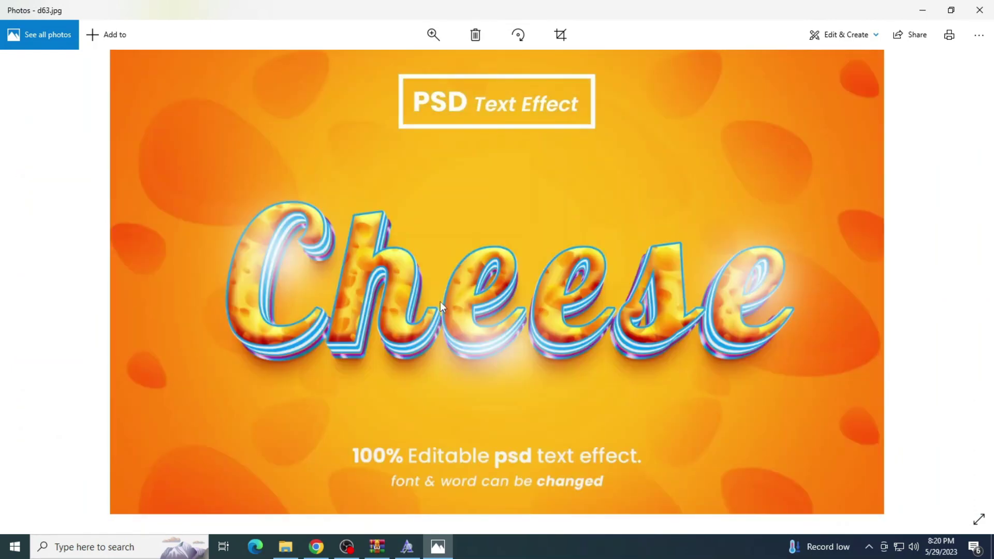
{"action": "scroll", "coordinate": [421, 307], "scroll_direction": "up", "scroll_amount": 2}
{"action": "scroll", "coordinate": [530, 342], "scroll_direction": "down", "scroll_amount": 2}
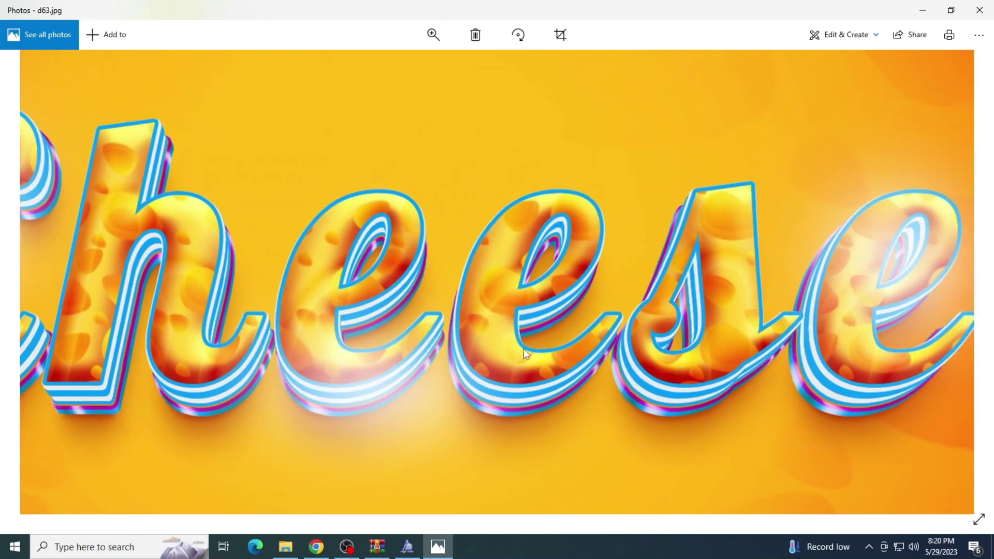
{"action": "scroll", "coordinate": [523, 349], "scroll_direction": "down", "scroll_amount": 2}
Step: View the yellow CHEESE, cursive Cheese and Cream previews, then close Photos
{"action": "key", "text": "Right"}
{"action": "scroll", "coordinate": [492, 319], "scroll_direction": "up", "scroll_amount": 2}
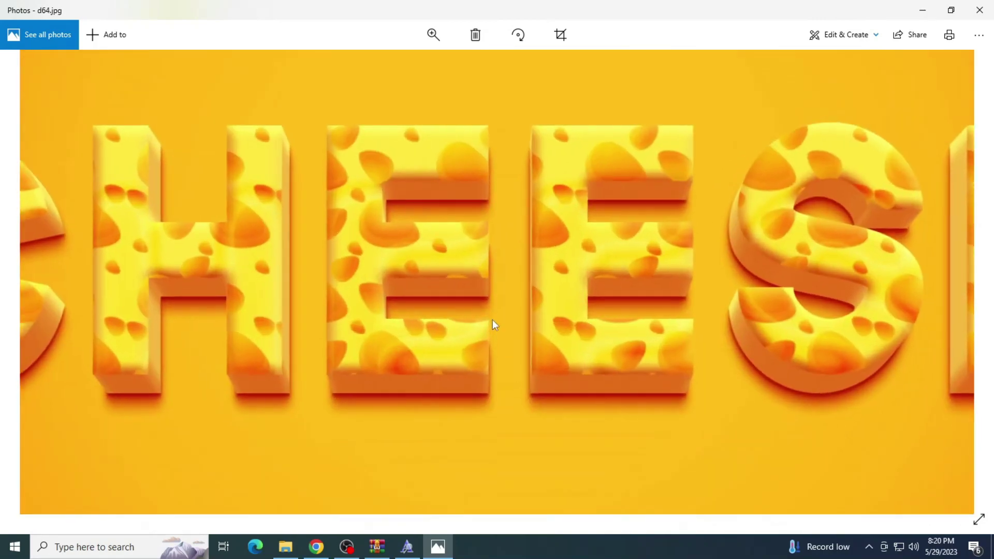
{"action": "scroll", "coordinate": [492, 320], "scroll_direction": "down", "scroll_amount": 2}
{"action": "key", "text": "Right"}
{"action": "key", "text": "Right"}
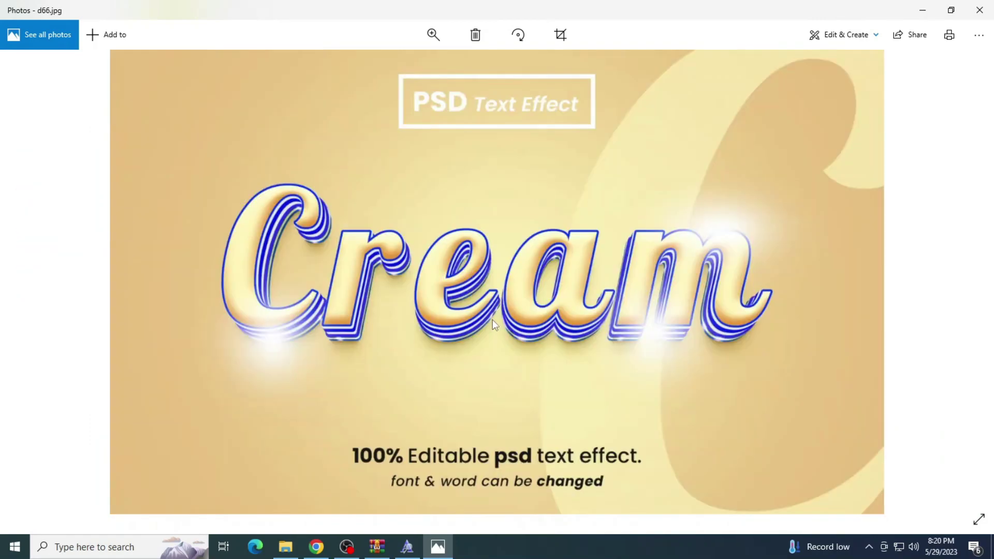
{"action": "key", "text": "Right"}
{"action": "key", "text": "Right"}
{"action": "scroll", "coordinate": [538, 331], "scroll_direction": "up", "scroll_amount": 1}
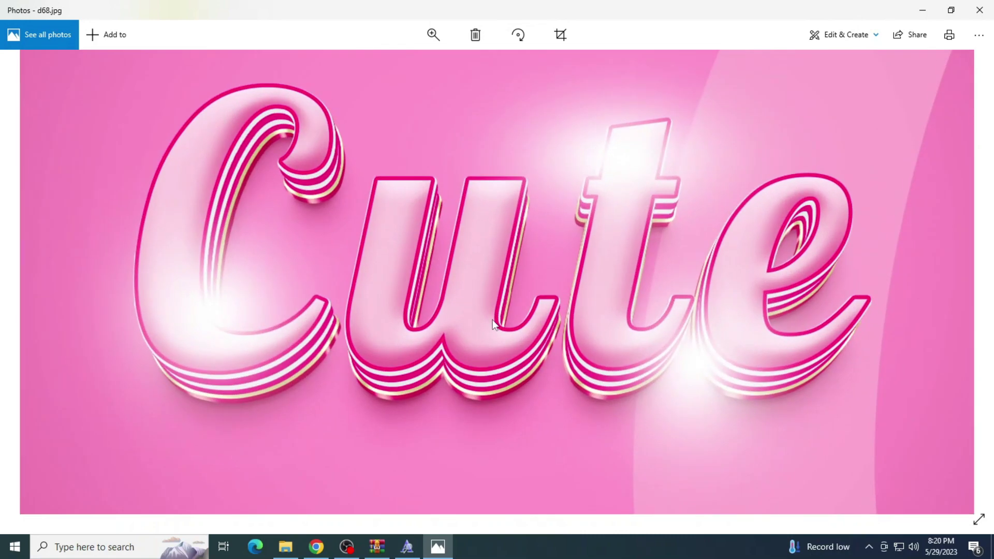
{"action": "scroll", "coordinate": [583, 344], "scroll_direction": "up", "scroll_amount": 1}
{"action": "scroll", "coordinate": [582, 344], "scroll_direction": "down", "scroll_amount": 2}
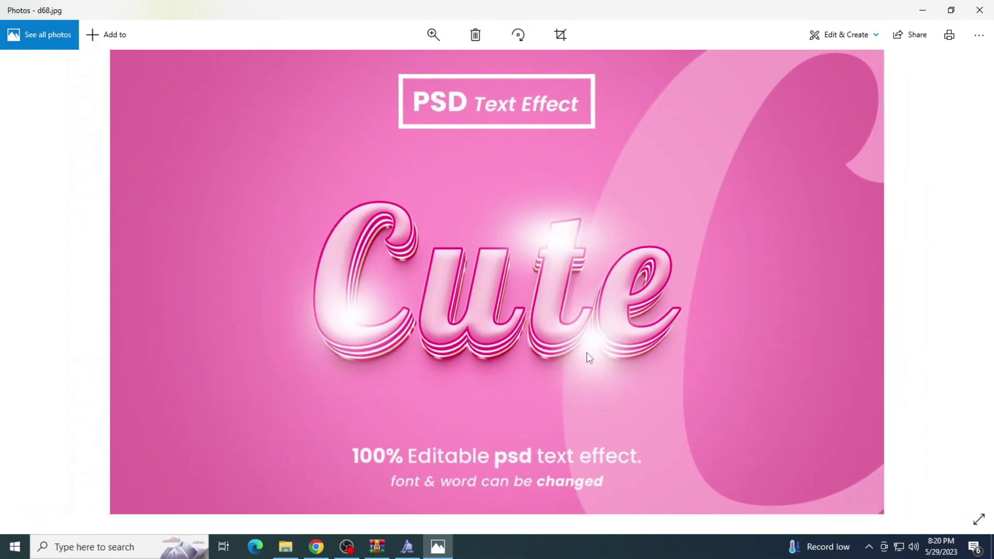
{"action": "left_click", "coordinate": [979, 10]}
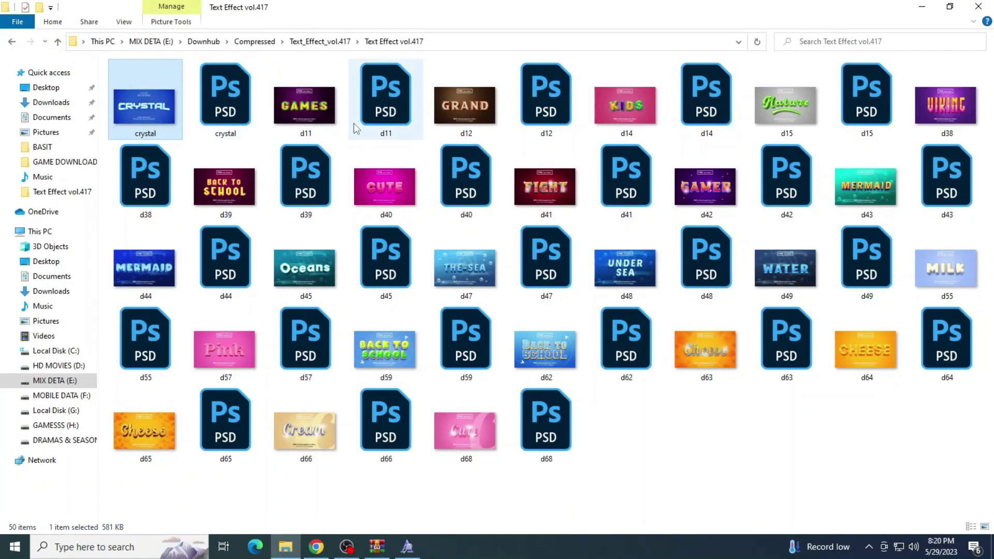
{"action": "left_click", "coordinate": [400, 115]}
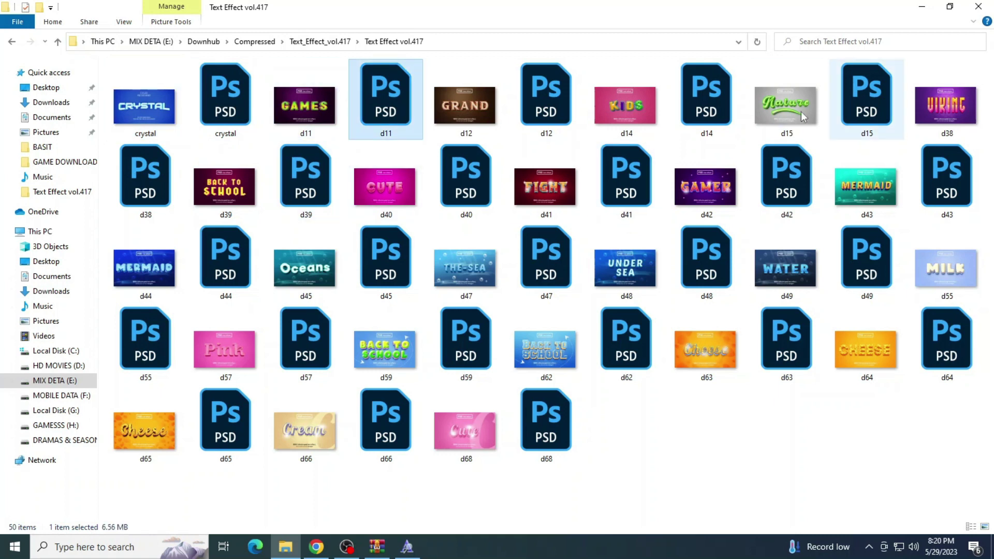
Step: Open the GAMES template d11.psd in Photoshop
{"action": "double_click", "coordinate": [359, 105]}
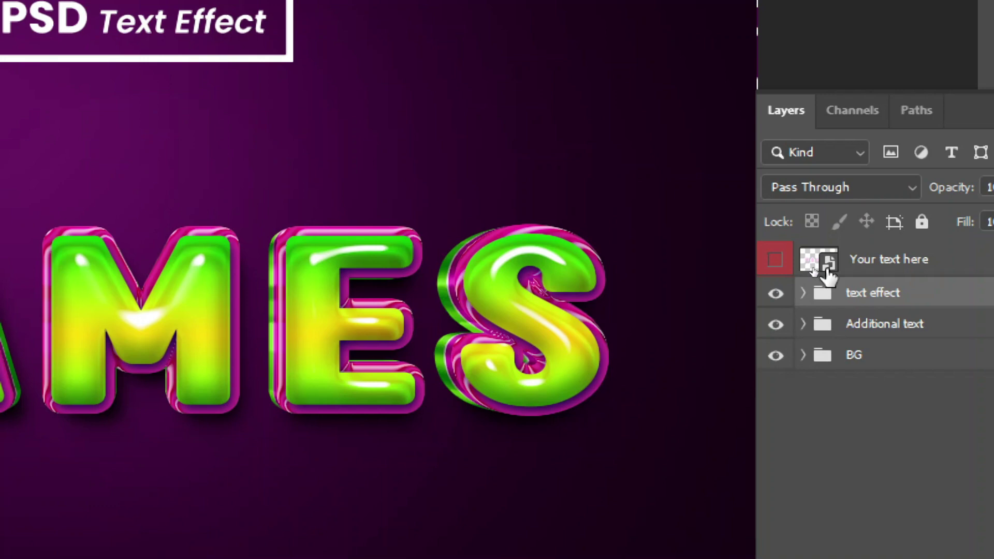
Step: Replace GAMES with a custom name in the smart object, save it, and return to d11.psd
{"action": "double_click", "coordinate": [827, 274]}
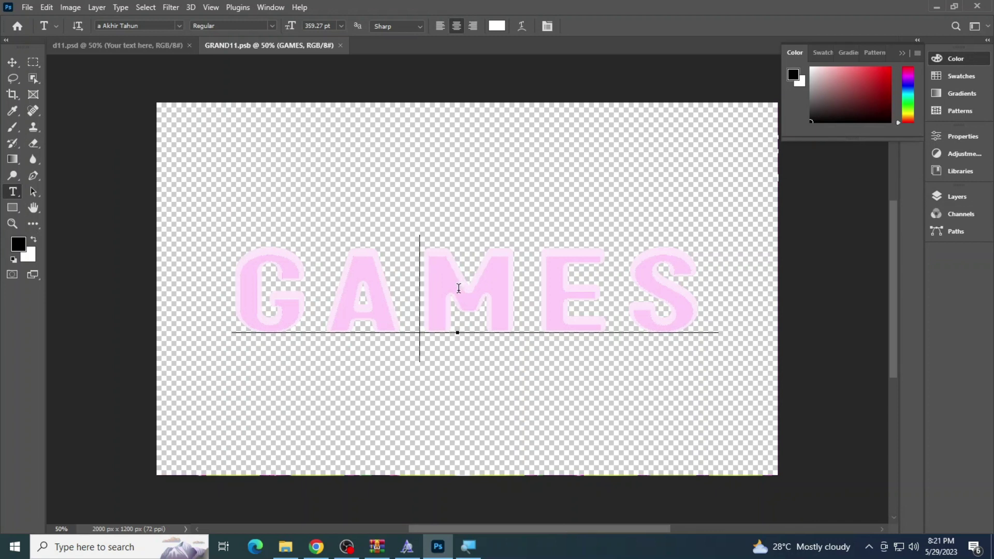
{"action": "left_click", "coordinate": [458, 288]}
{"action": "key", "text": "ctrl+a"}
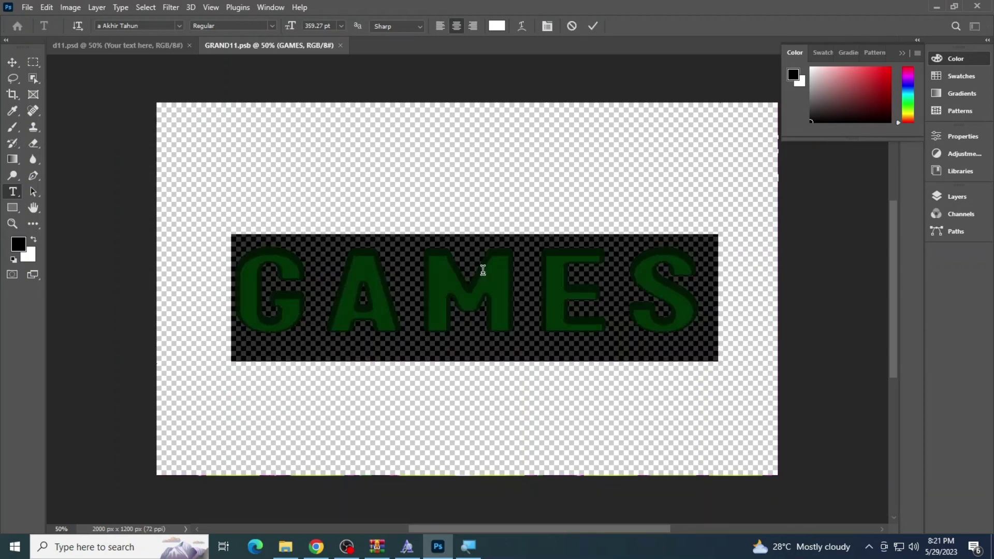
{"action": "type", "text": "AZHAR"}
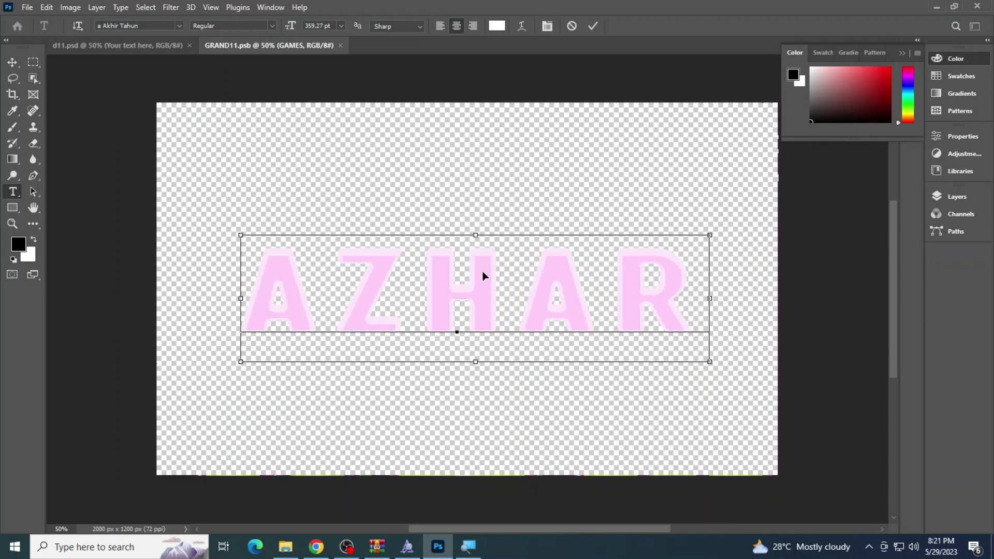
{"action": "left_click", "coordinate": [27, 8]}
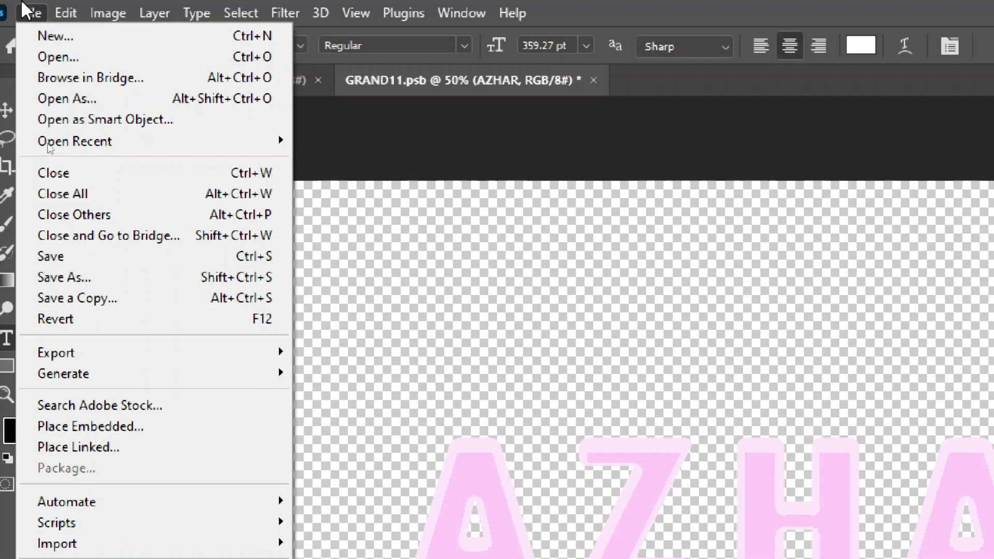
{"action": "left_click", "coordinate": [47, 141]}
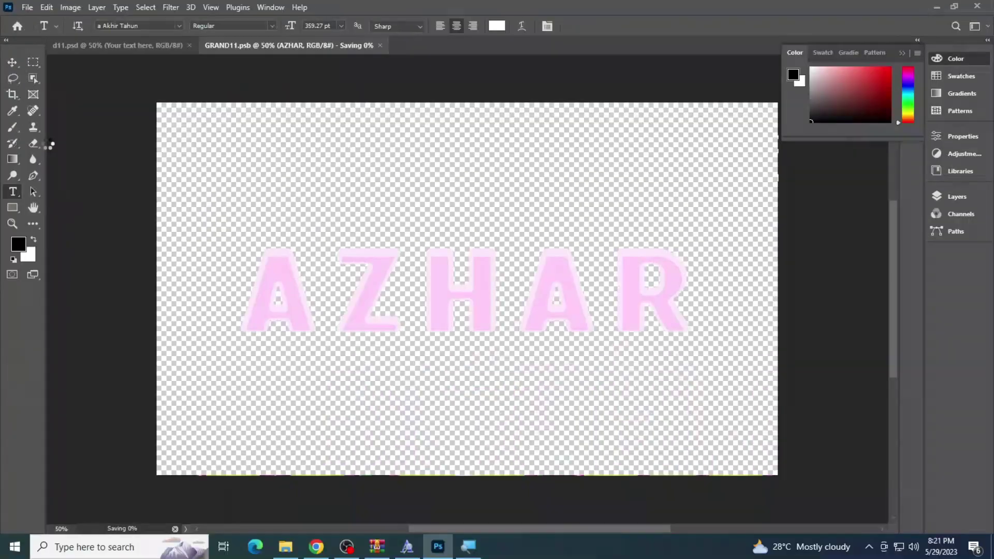
{"action": "left_click", "coordinate": [102, 45]}
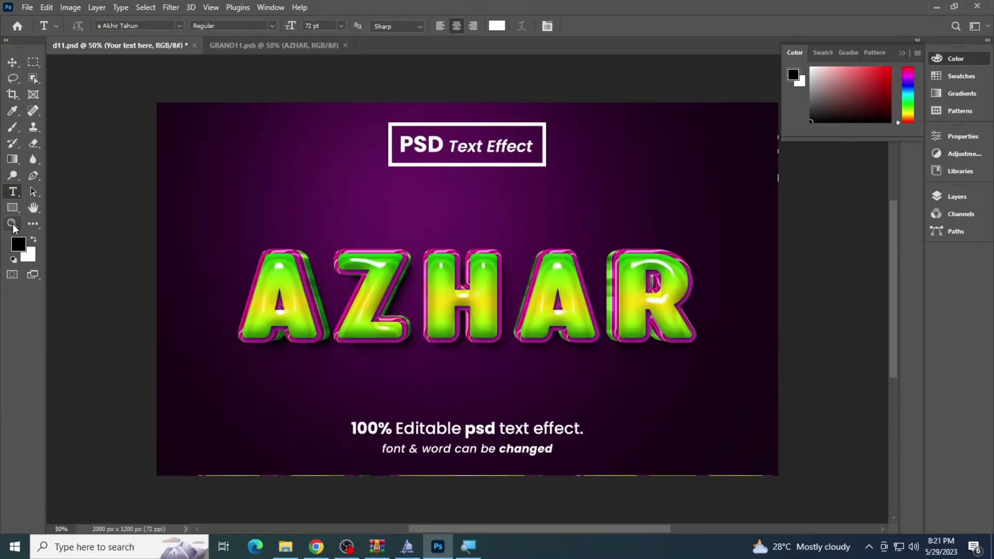
Step: Zoom in on the new lettering, then fit the whole design on screen
{"action": "left_click", "coordinate": [12, 224]}
{"action": "left_click", "coordinate": [417, 306]}
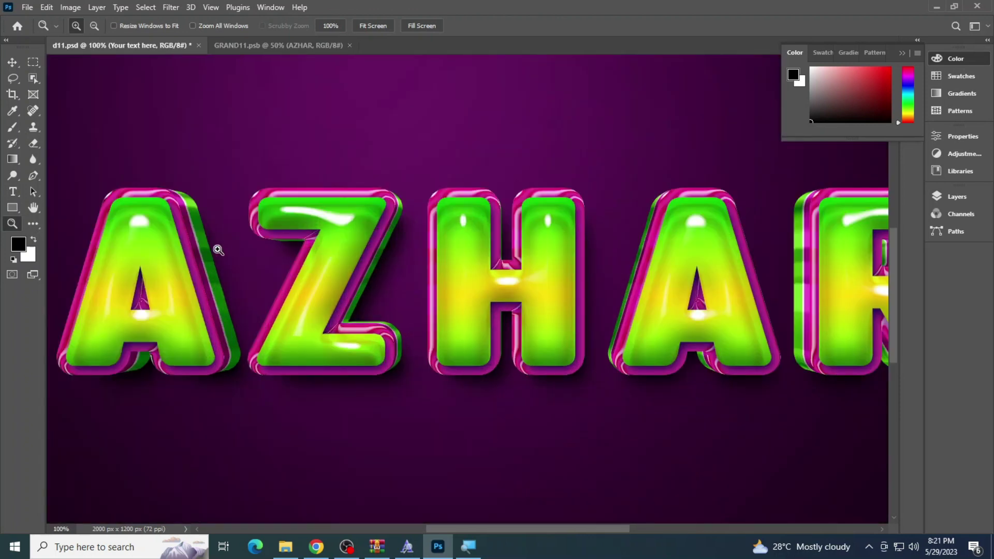
{"action": "right_click", "coordinate": [218, 250]}
{"action": "left_click", "coordinate": [243, 257]}
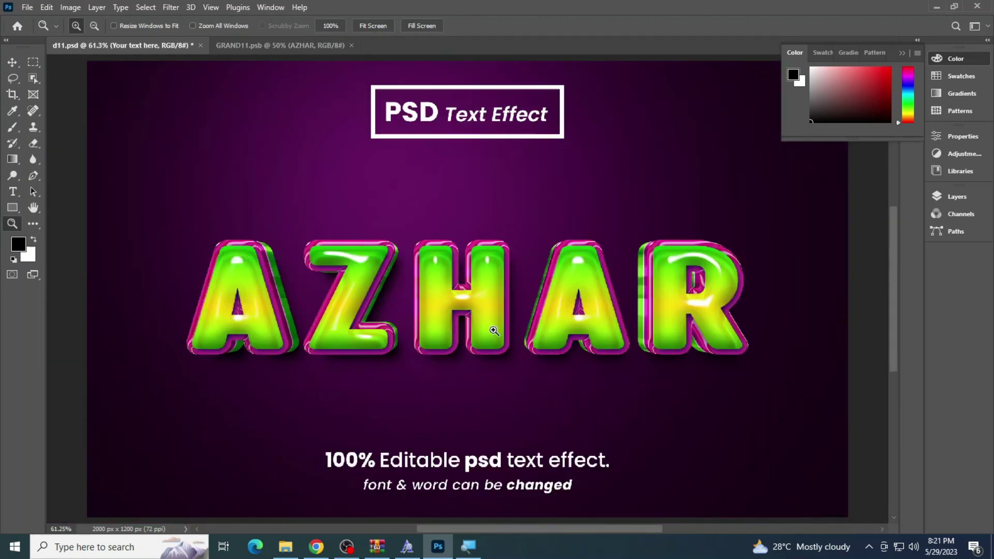
Step: Hide the 100% Editable caption layer, keeping the PSD Text Effect heading visible
{"action": "left_click", "coordinate": [975, 201]}
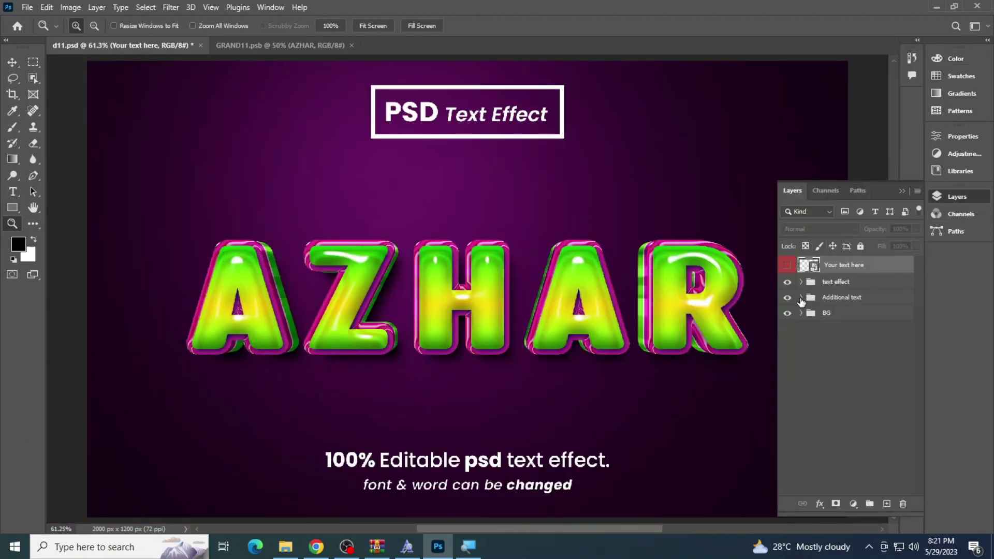
{"action": "left_click", "coordinate": [787, 320]}
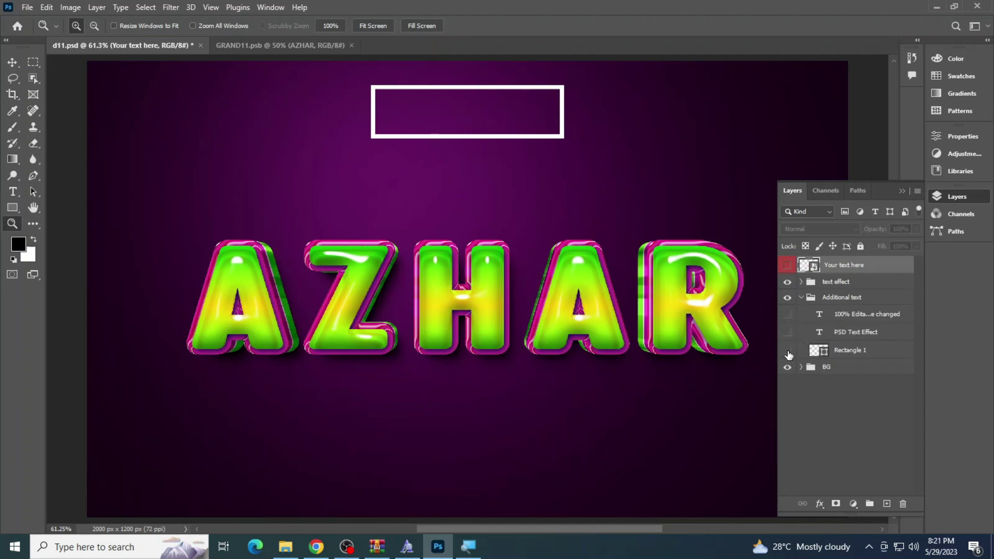
{"action": "left_click", "coordinate": [787, 351]}
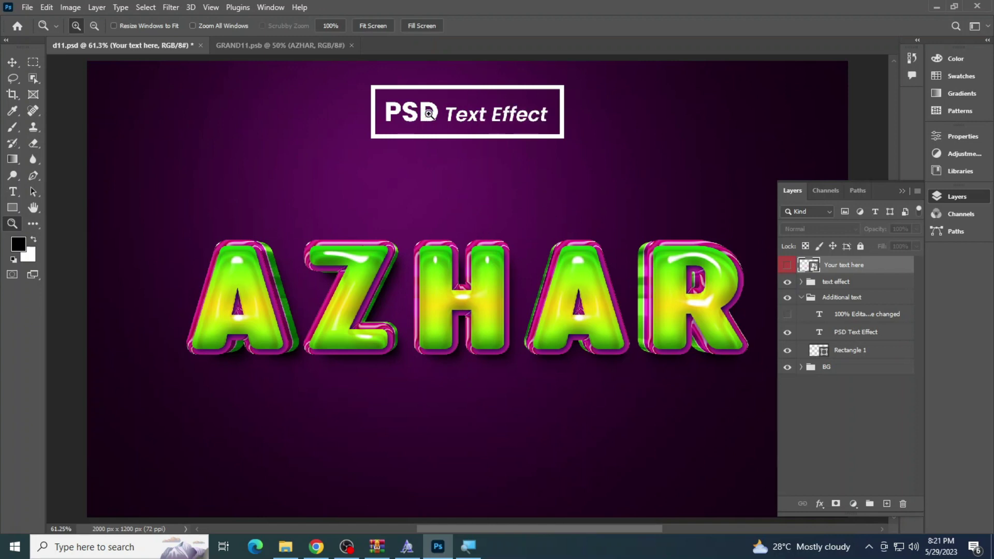
{"action": "left_click", "coordinate": [15, 191]}
Step: Retype the framed heading as OFFICIAL ACCOUNT
{"action": "left_click", "coordinate": [444, 111]}
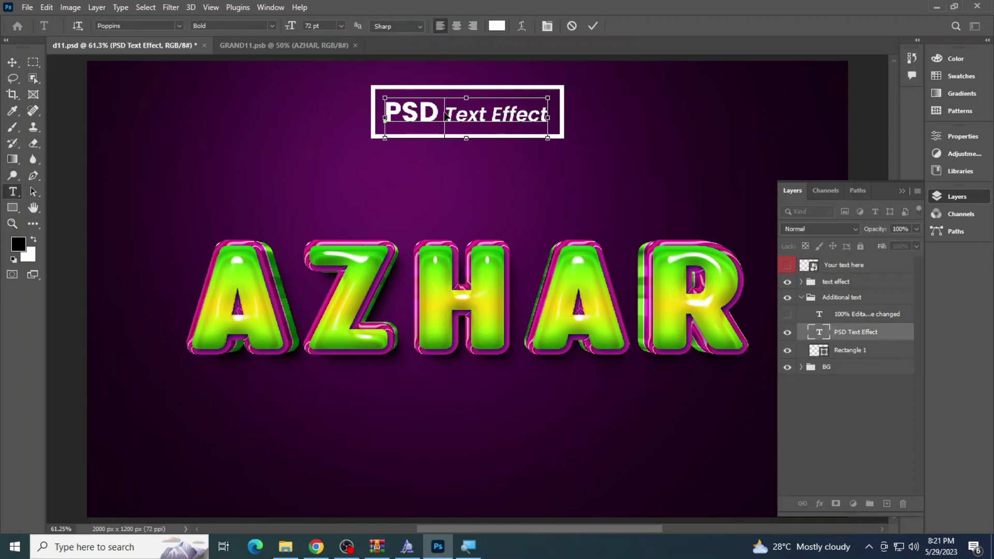
{"action": "key", "text": "ctrl+a"}
{"action": "type", "text": "O"}
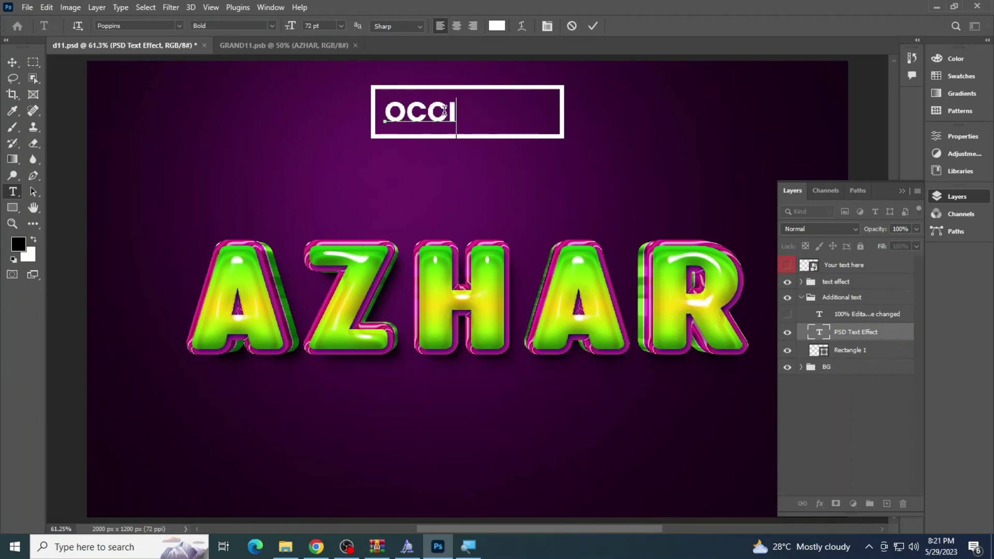
{"action": "key", "text": "ctrl+a"}
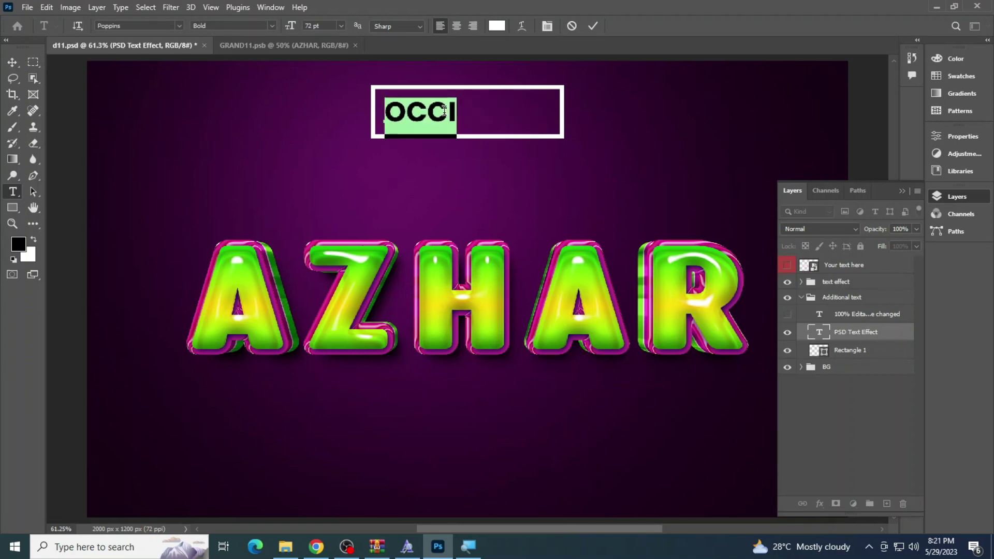
{"action": "type", "text": "OFFICIAL ACCOUNT"}
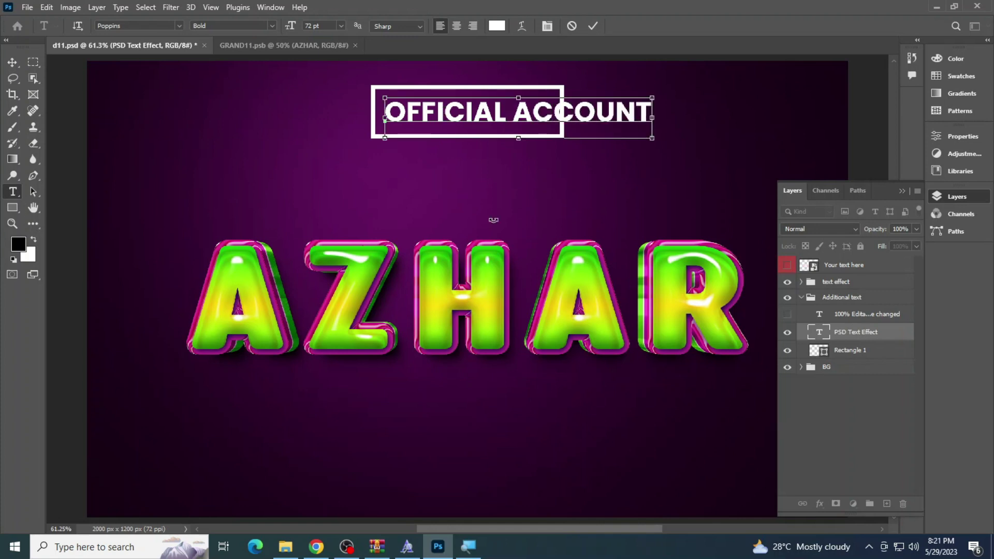
Step: Shrink OFFICIAL ACCOUNT from 72 to 48 pt, centre it in its box, and show the subtitle
{"action": "key", "text": "ctrl+a"}
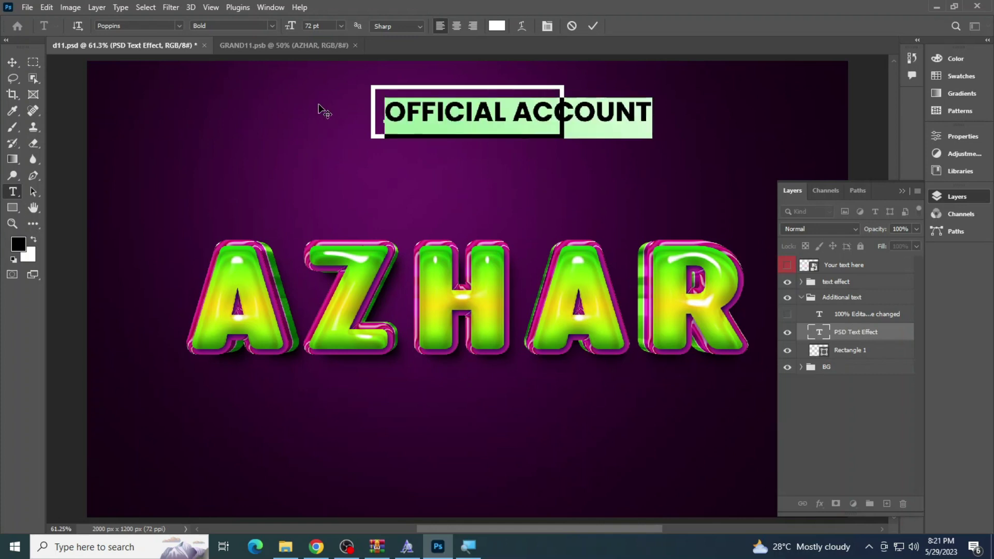
{"action": "left_click_drag", "start_coordinate": [292, 31], "coordinate": [278, 31]}
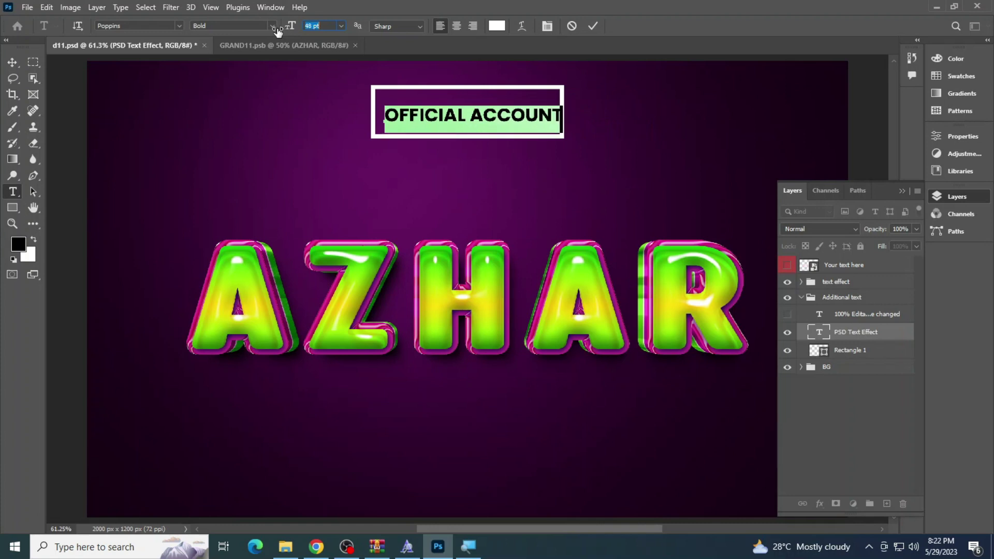
{"action": "left_click", "coordinate": [593, 26]}
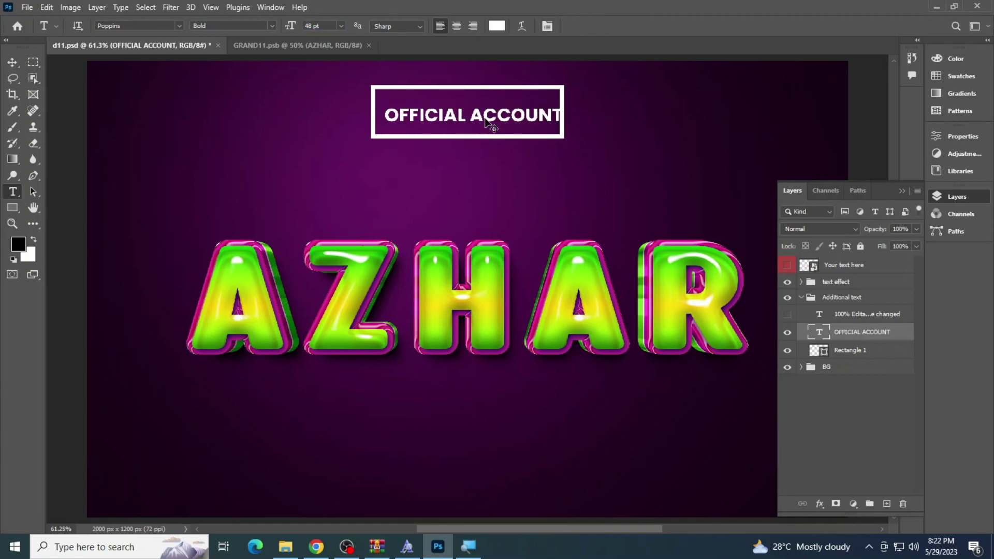
{"action": "left_click_drag", "start_coordinate": [470, 115], "coordinate": [479, 117]}
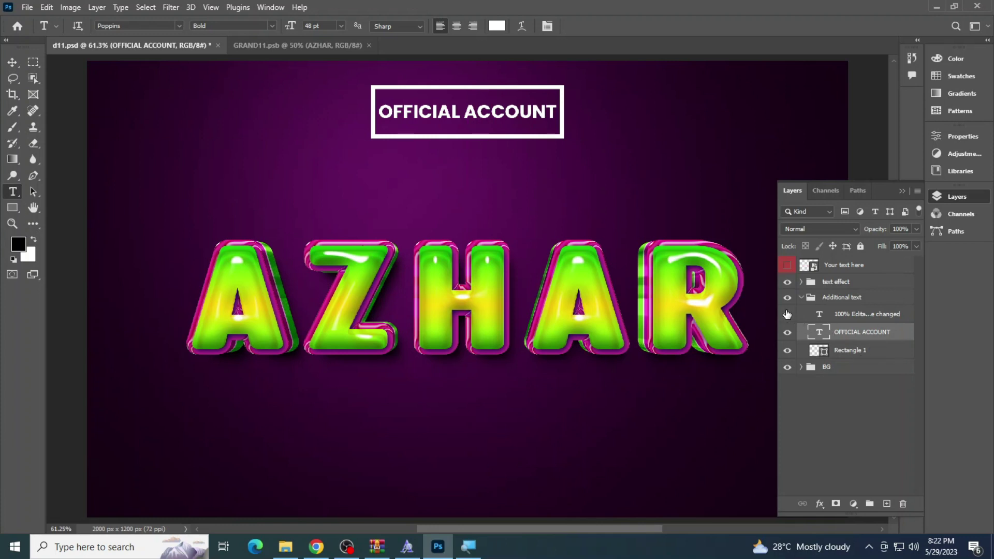
{"action": "left_click", "coordinate": [787, 314]}
Step: Rewrite the subtitle as a 'PHOTOSHOP BY' credit line with the author's name
{"action": "left_click", "coordinate": [451, 453]}
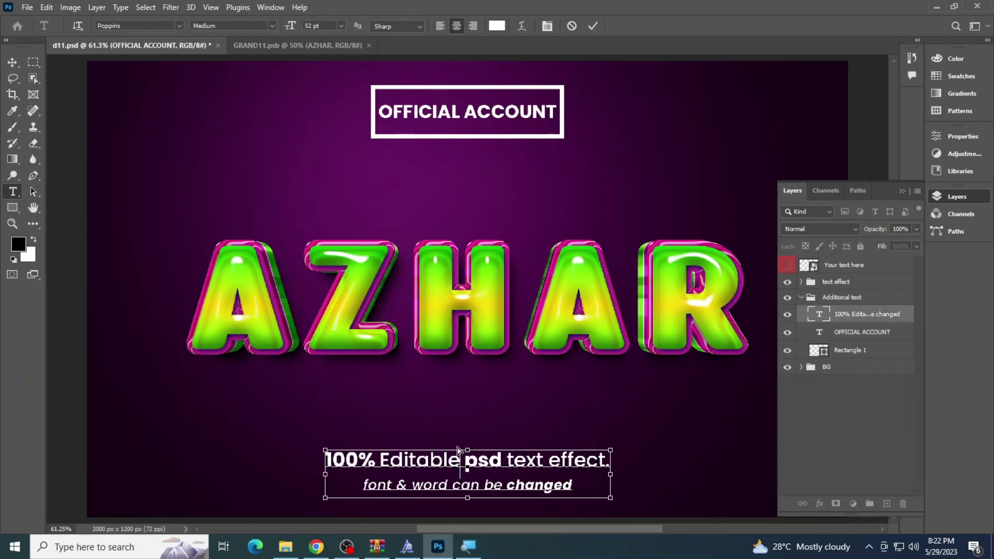
{"action": "key", "text": "ctrl+a"}
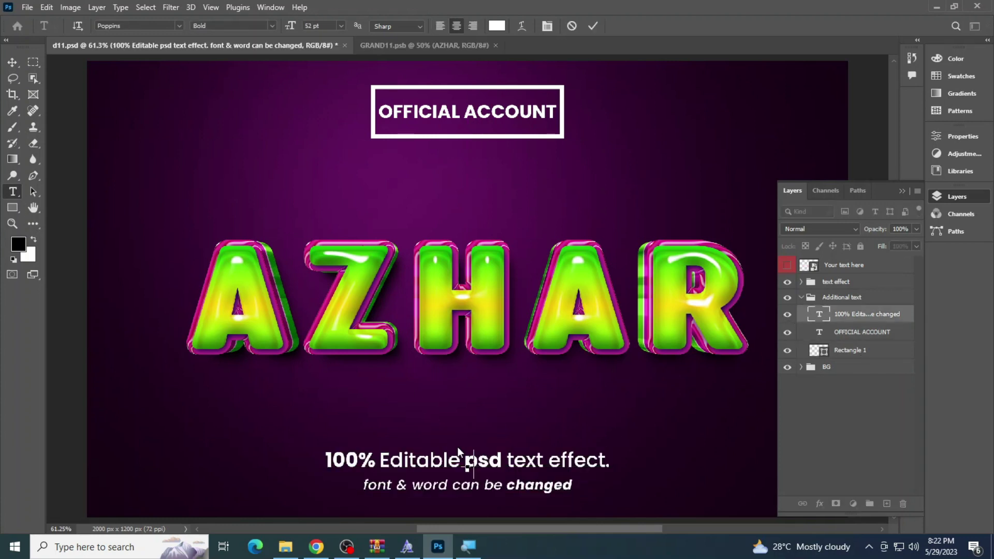
{"action": "type", "text": "PHOTOSHOP BY NIAZI"}
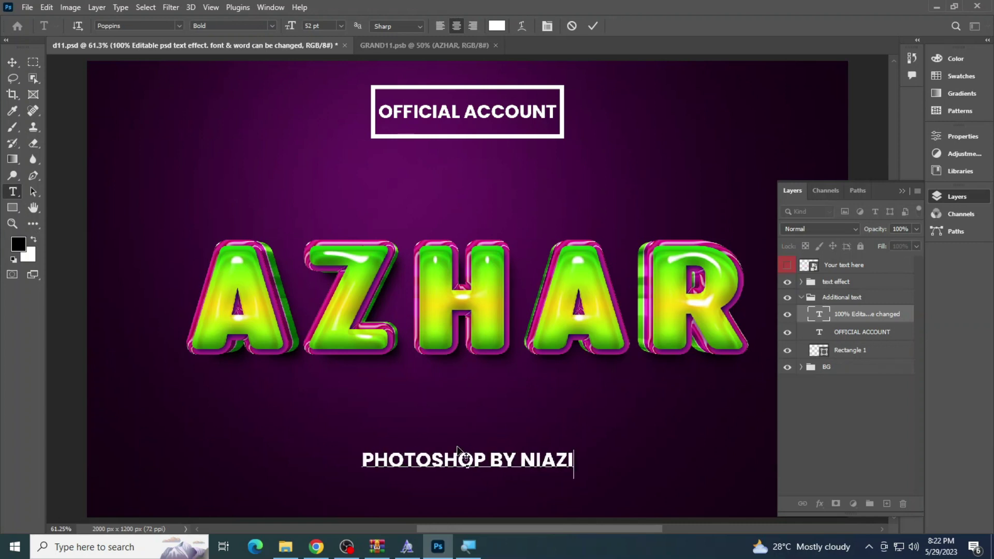
Step: Enlarge the credit line from 52 to 62 pt and move it up slightly
{"action": "key", "text": "ctrl+a"}
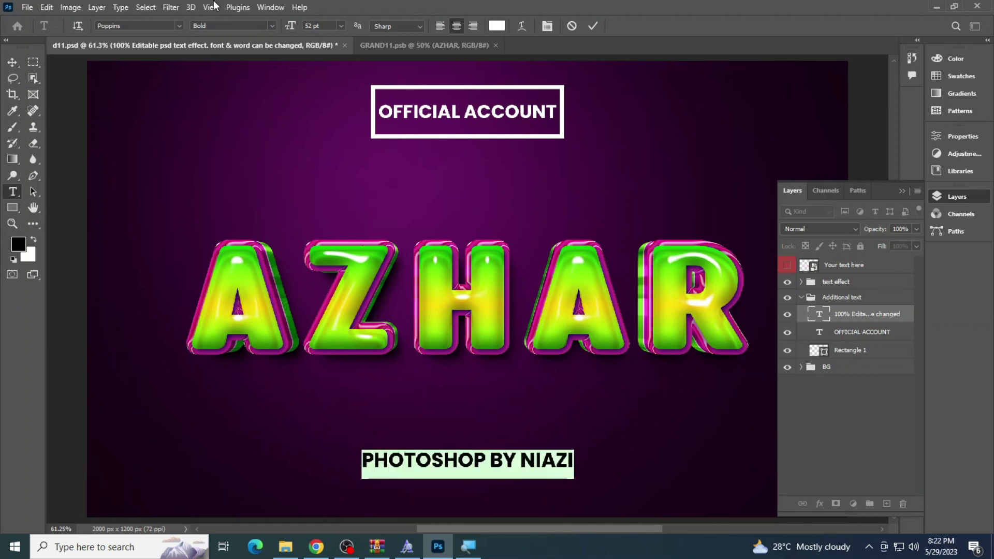
{"action": "left_click_drag", "start_coordinate": [284, 32], "coordinate": [293, 30]}
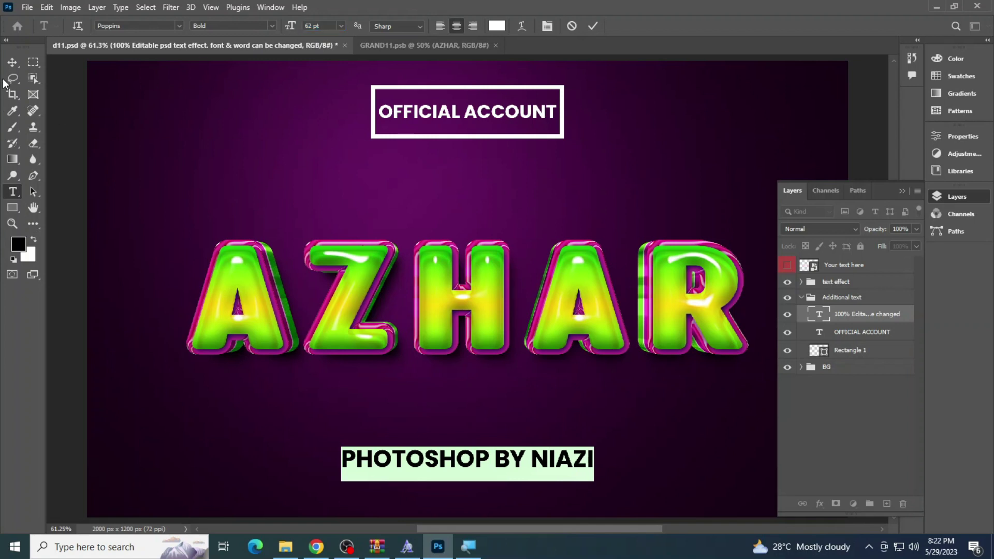
{"action": "left_click", "coordinate": [11, 61]}
{"action": "mouse_move", "coordinate": [499, 444]}
{"action": "left_mouse_down"}
{"action": "mouse_move", "coordinate": [490, 432]}
{"action": "mouse_move", "coordinate": [489, 441]}
{"action": "left_mouse_up"}
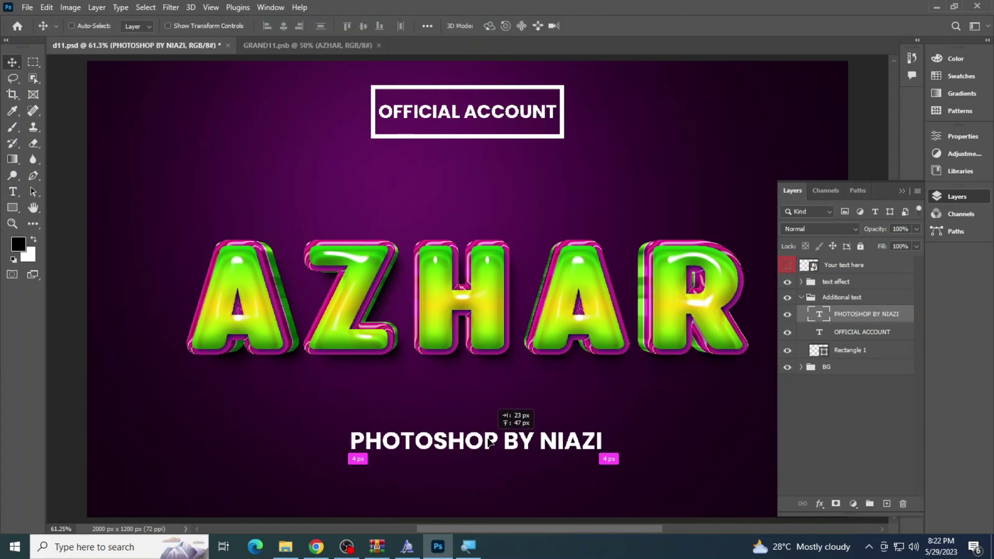
{"action": "left_click", "coordinate": [12, 223]}
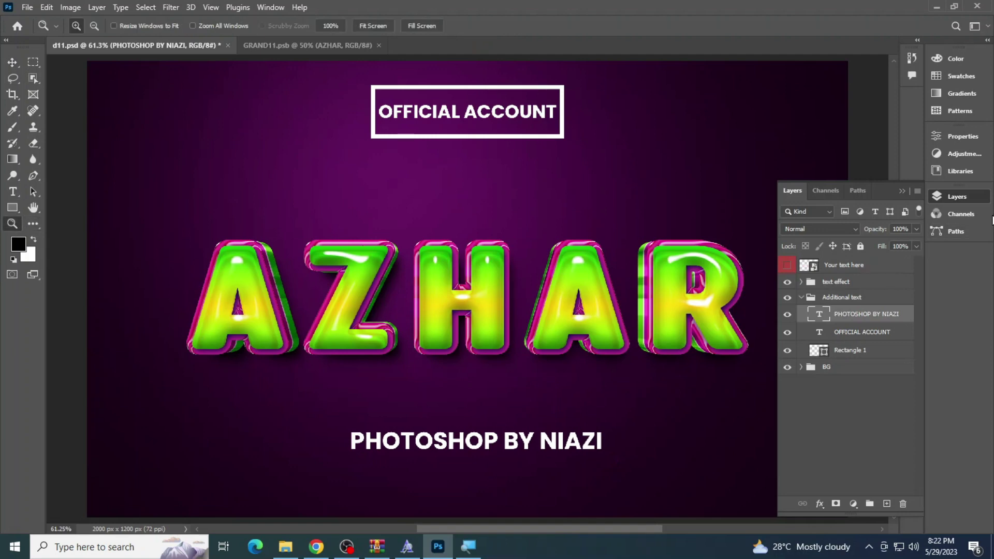
Step: Hide the layers list and close d11.psd, answering the save prompt
{"action": "left_click", "coordinate": [974, 201]}
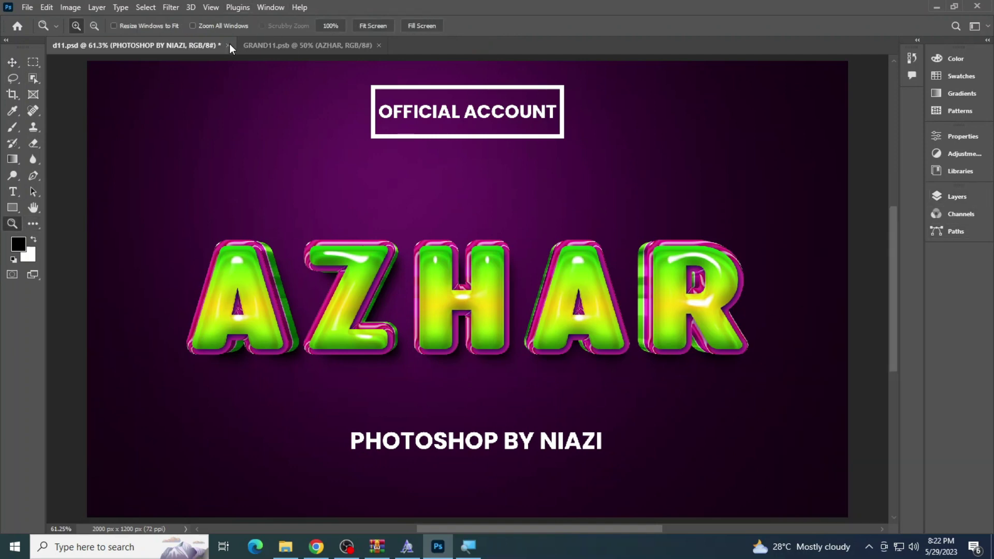
{"action": "left_click", "coordinate": [228, 45]}
{"action": "left_click", "coordinate": [492, 205]}
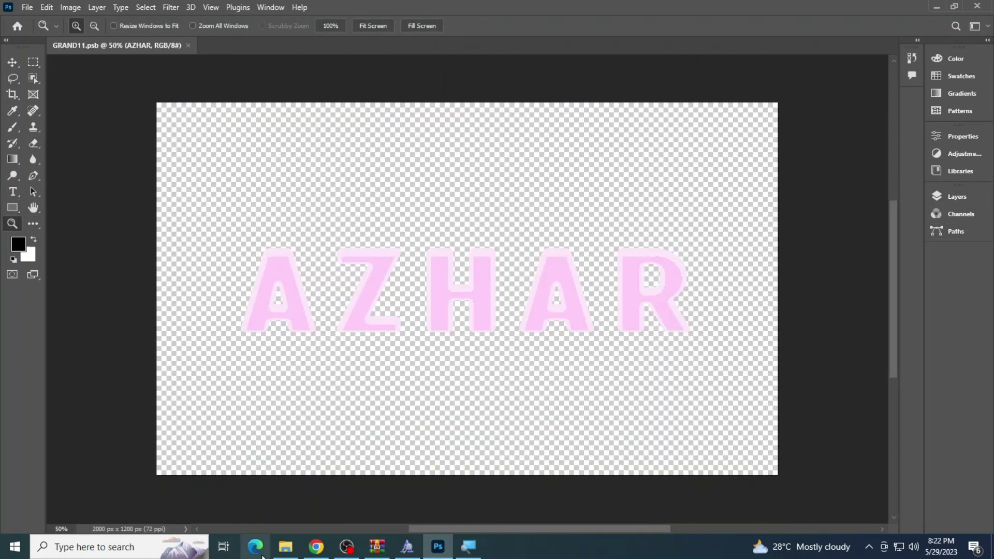
Step: Preview the GRAND, KIDS and green Nature template images from the Text Effect vol.417 folder
{"action": "left_click", "coordinate": [285, 546]}
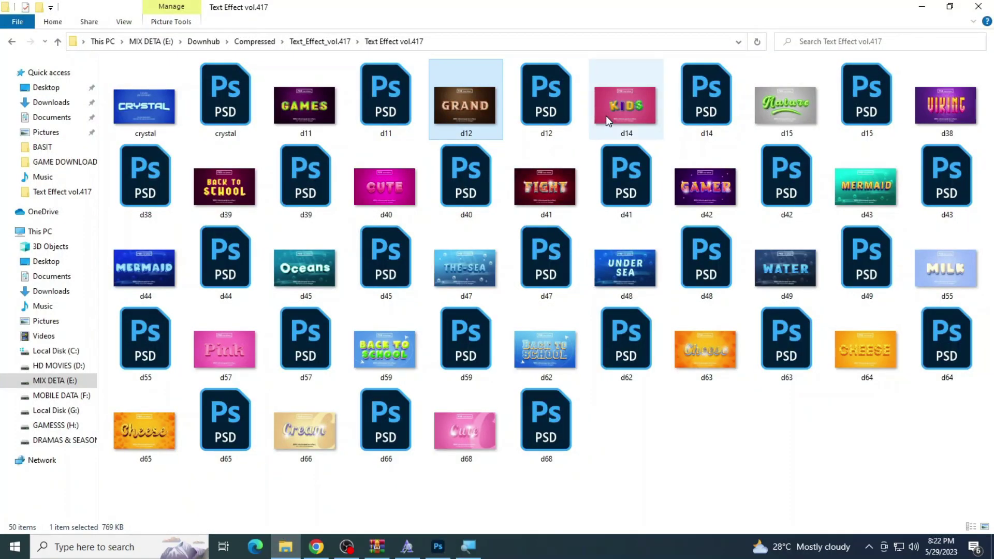
{"action": "double_click", "coordinate": [466, 106]}
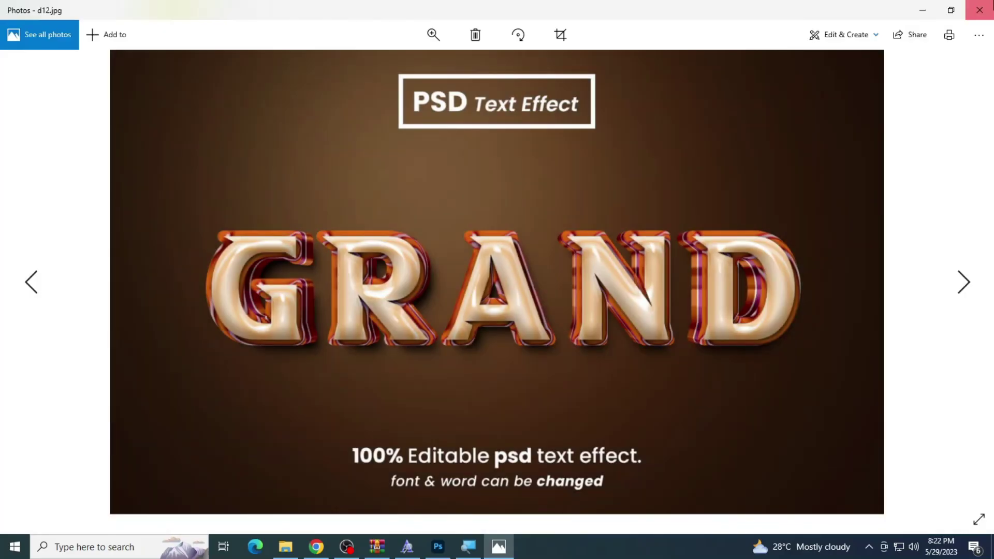
{"action": "left_click", "coordinate": [979, 8]}
{"action": "left_click", "coordinate": [608, 110]}
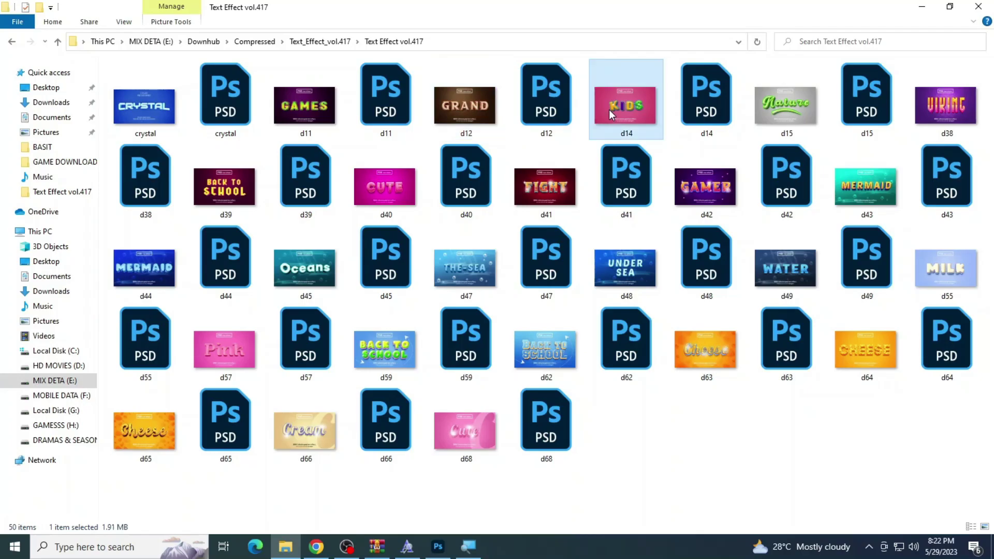
{"action": "double_click", "coordinate": [608, 109]}
{"action": "left_click", "coordinate": [978, 8]}
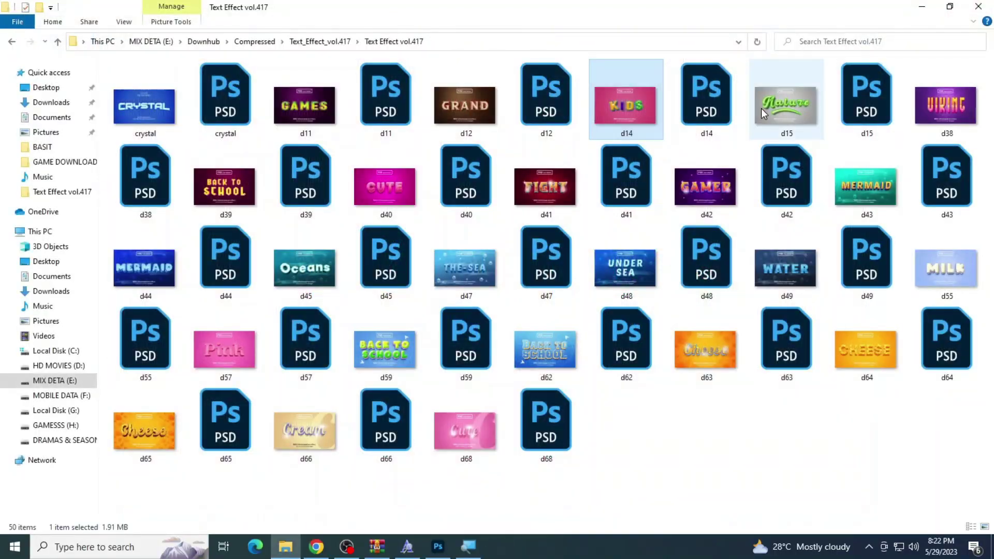
{"action": "double_click", "coordinate": [761, 110]}
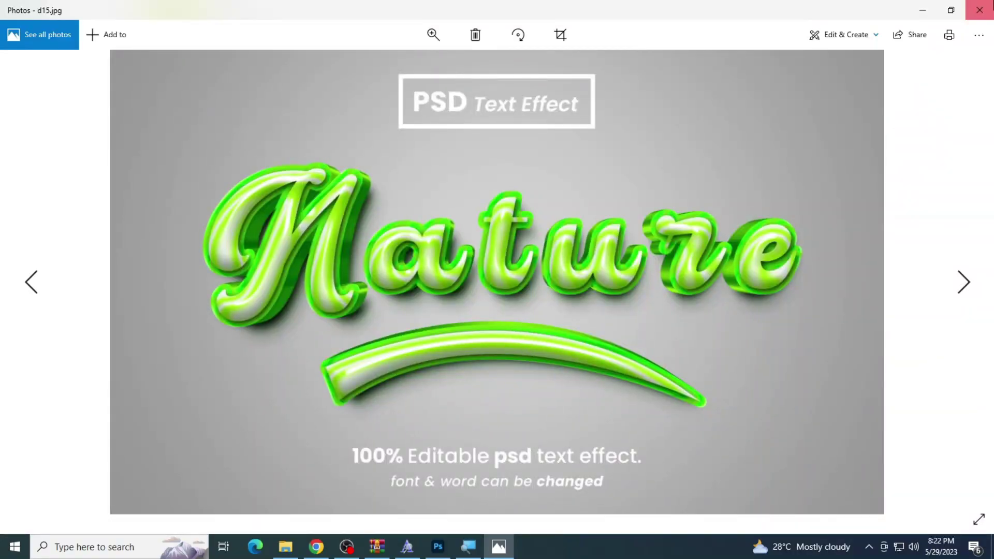
{"action": "left_click", "coordinate": [978, 7]}
{"action": "left_click", "coordinate": [927, 125]}
{"action": "key", "text": "Left"}
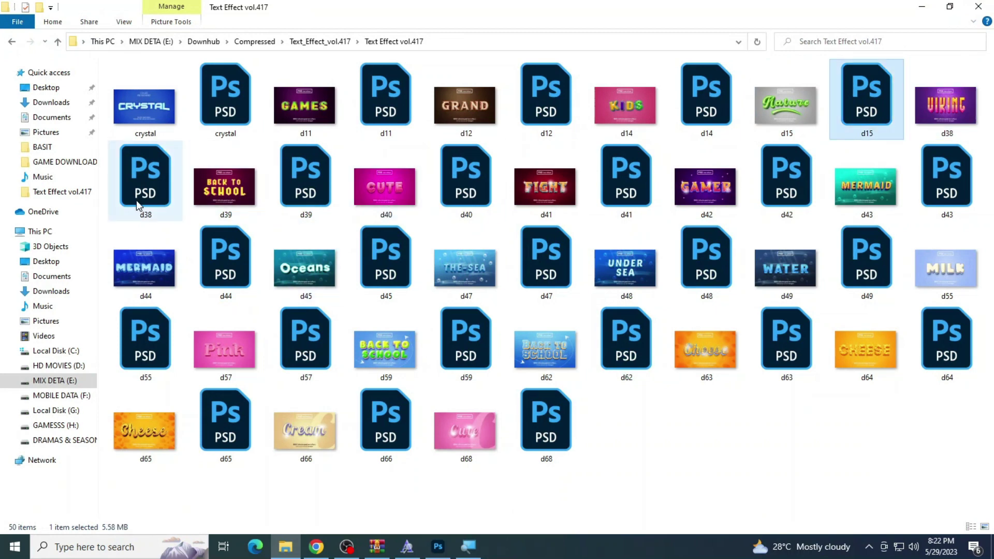
Step: Open the VIKING template d38.psd in Photoshop and show its layers list
{"action": "double_click", "coordinate": [138, 206]}
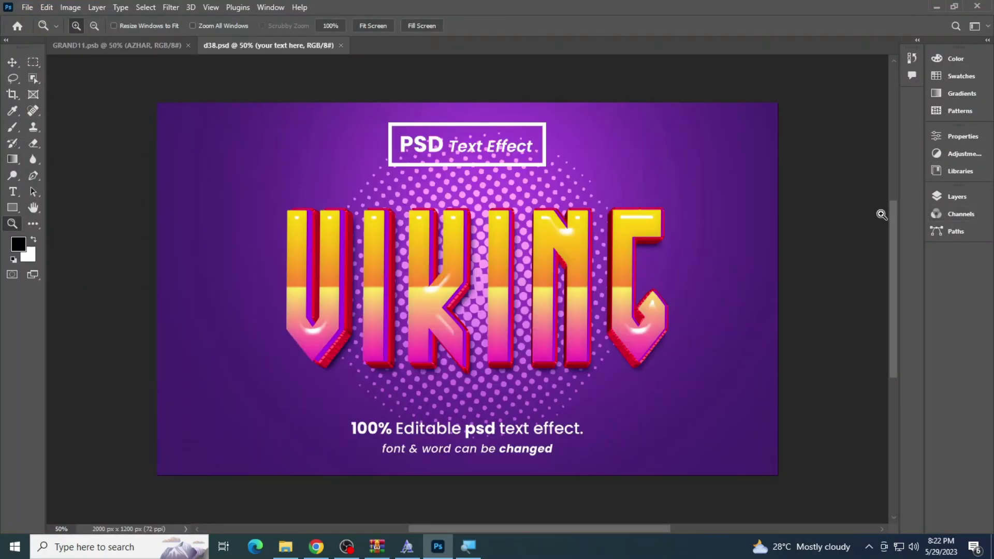
{"action": "left_click", "coordinate": [950, 198]}
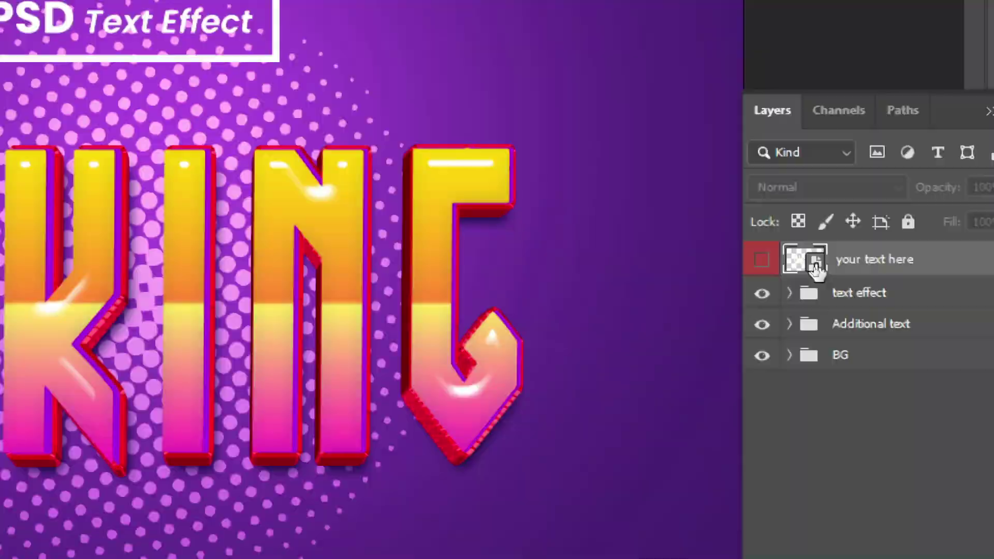
Step: Change VIKING to AYESHA in the text smart object, save it, and return to d38
{"action": "double_click", "coordinate": [814, 265]}
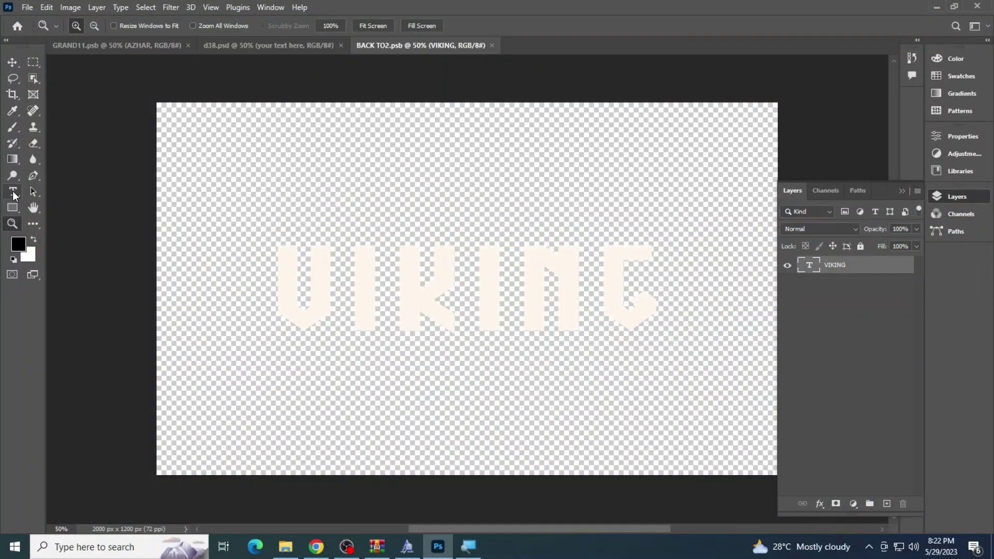
{"action": "left_click", "coordinate": [13, 192]}
{"action": "left_click", "coordinate": [466, 287]}
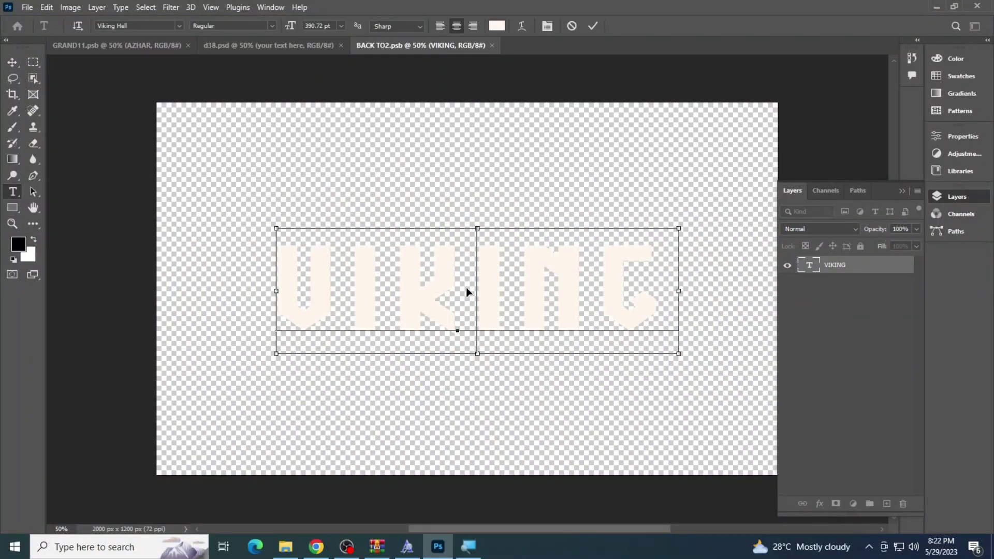
{"action": "key", "text": "ctrl+a"}
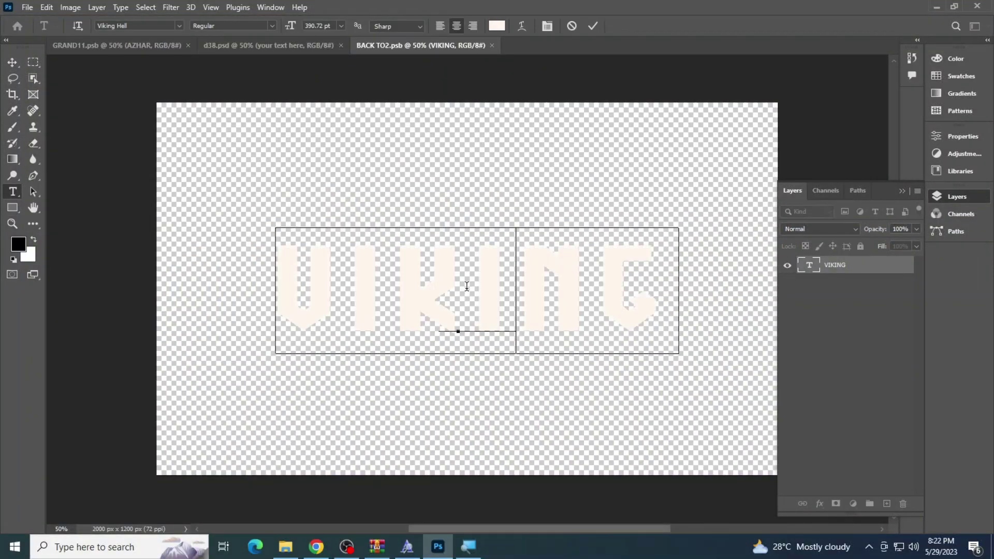
{"action": "type", "text": "AYESHA"}
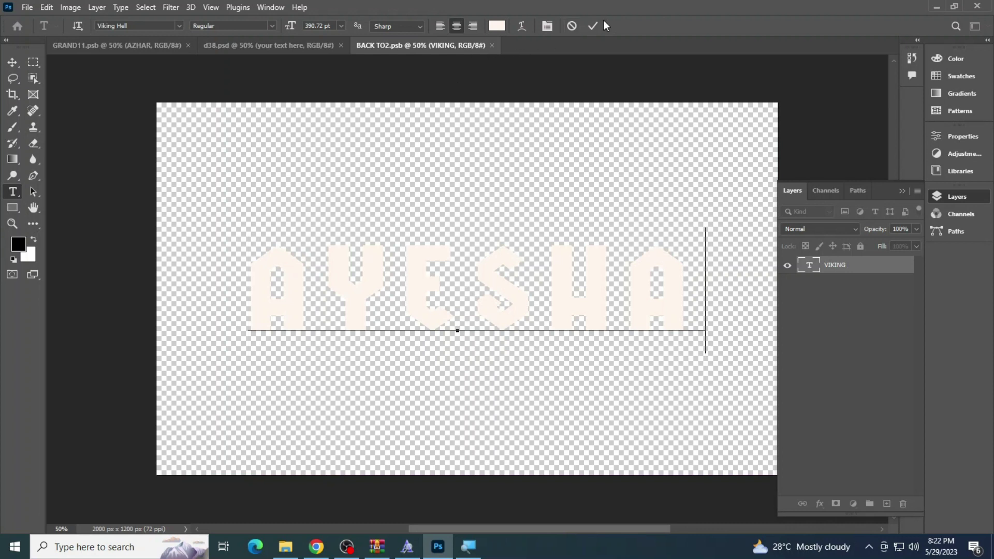
{"action": "left_click", "coordinate": [593, 25]}
{"action": "left_click", "coordinate": [28, 7]}
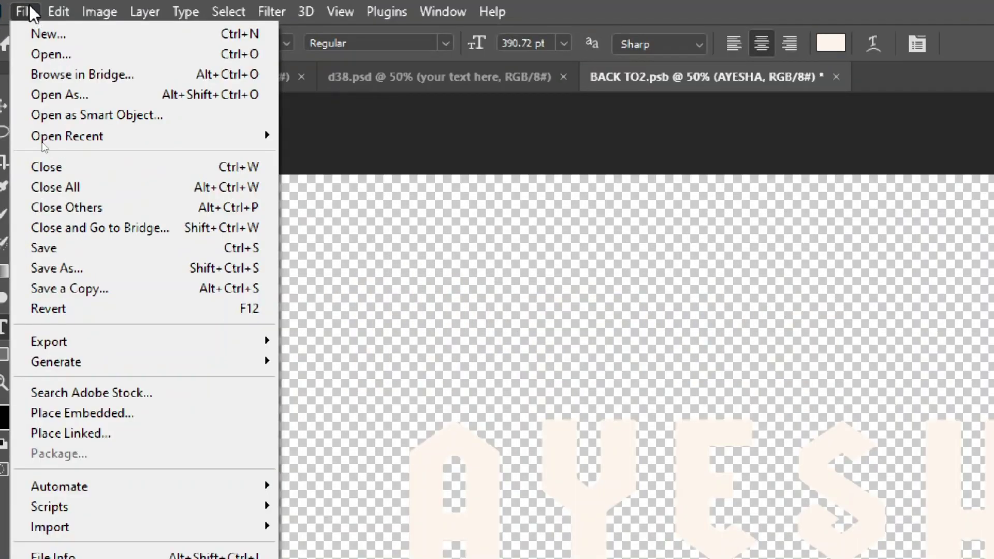
{"action": "left_click", "coordinate": [44, 248]}
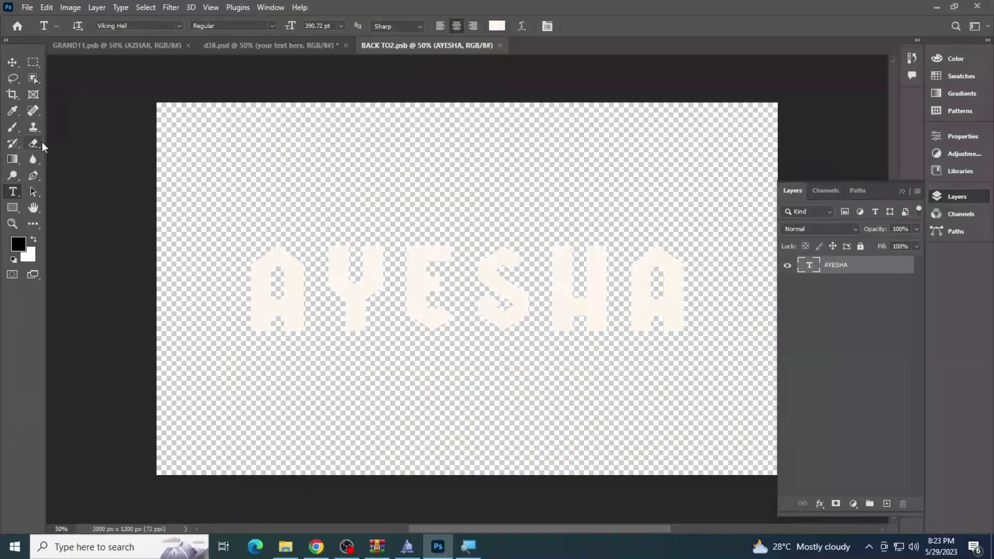
{"action": "key", "text": "ctrl+shift+Tab"}
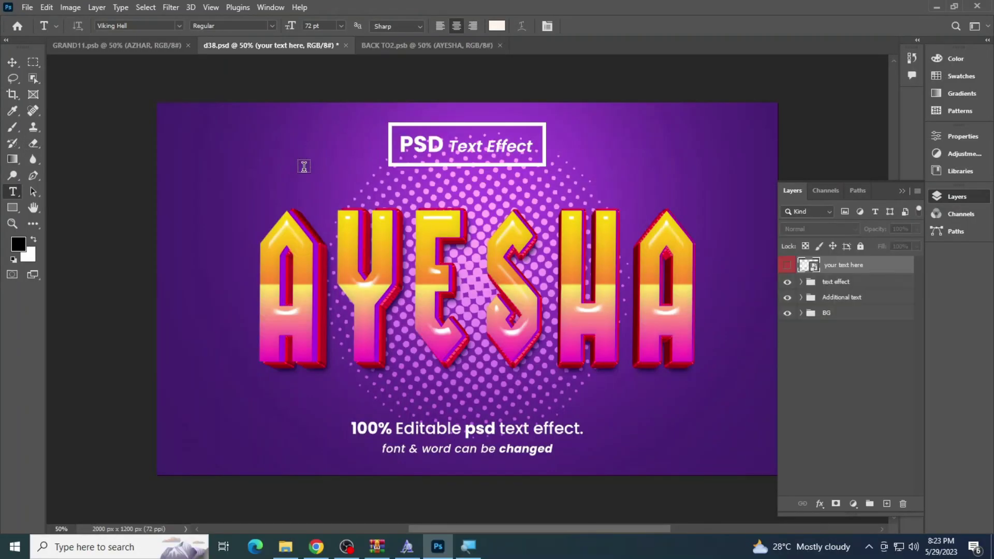
Step: Inspect the AYESHA lettering at 100% zoom, then fit the design on screen
{"action": "left_click", "coordinate": [12, 224]}
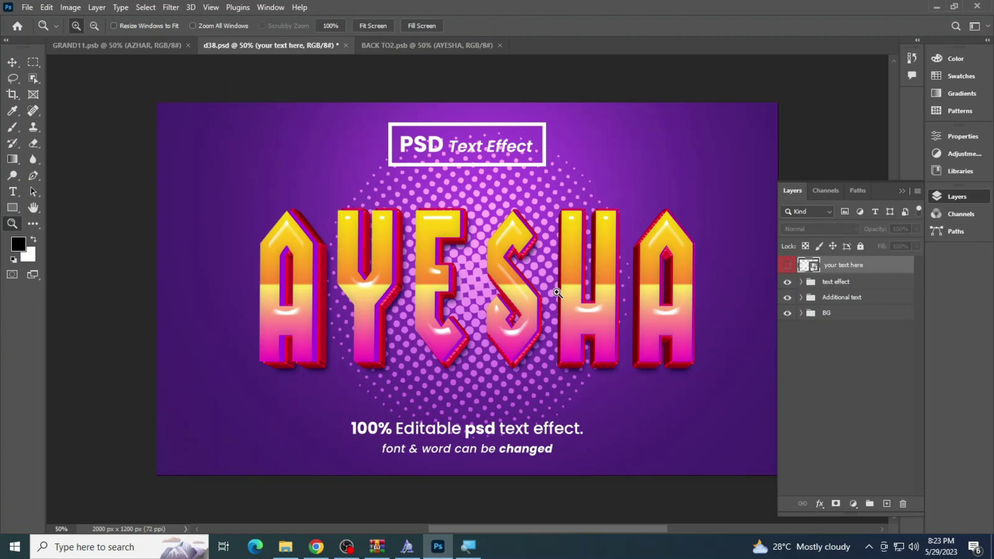
{"action": "right_click", "coordinate": [358, 247]}
{"action": "left_click", "coordinate": [378, 262]}
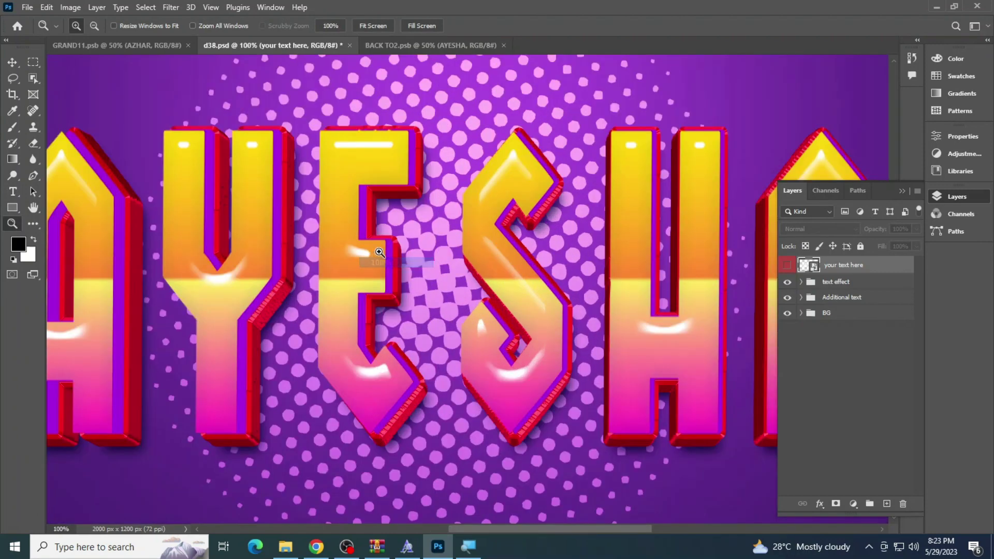
{"action": "right_click", "coordinate": [379, 252]}
{"action": "left_click", "coordinate": [401, 257]}
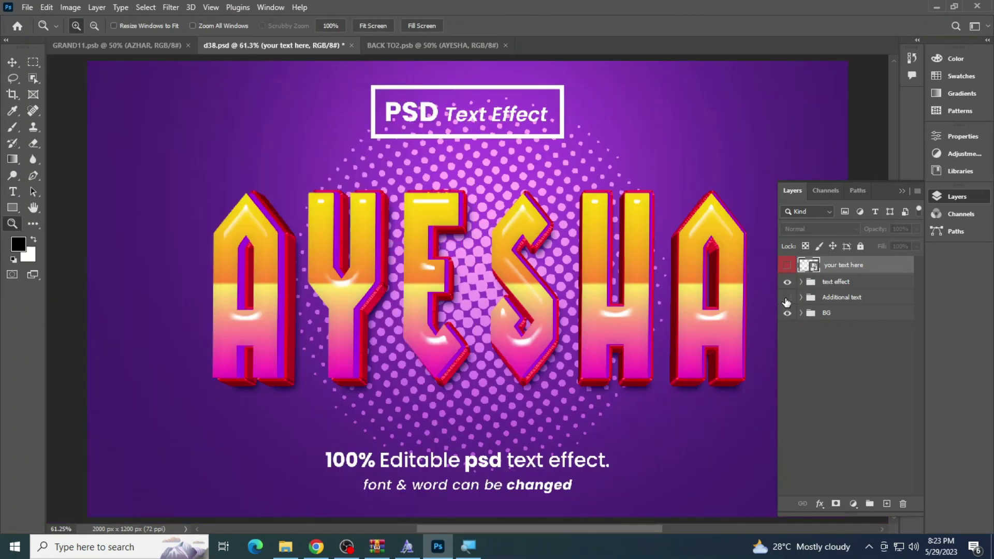
Step: Hide the caption text and the PSD Text Effect badge inside the Additional text group
{"action": "left_click", "coordinate": [786, 298]}
{"action": "left_click", "coordinate": [801, 297]}
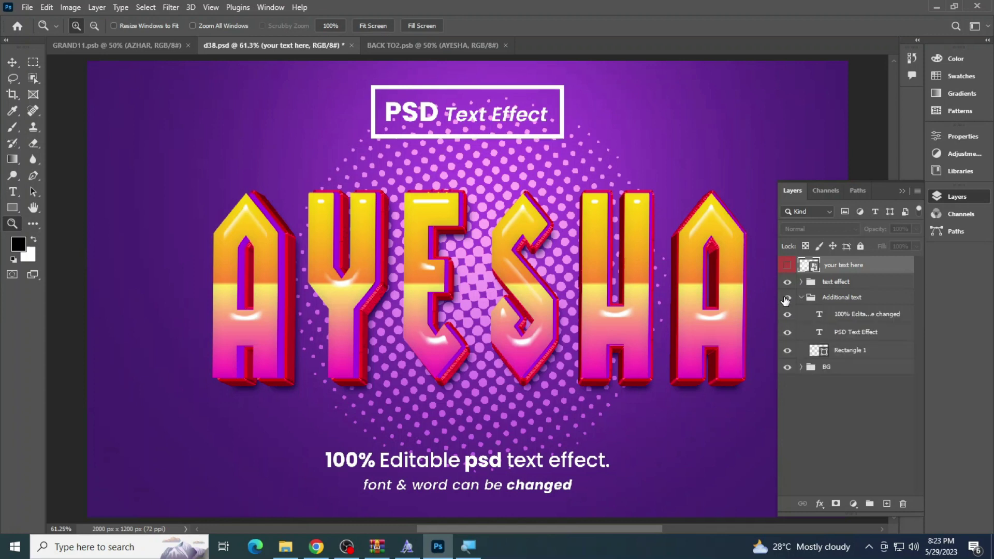
{"action": "left_click", "coordinate": [787, 314]}
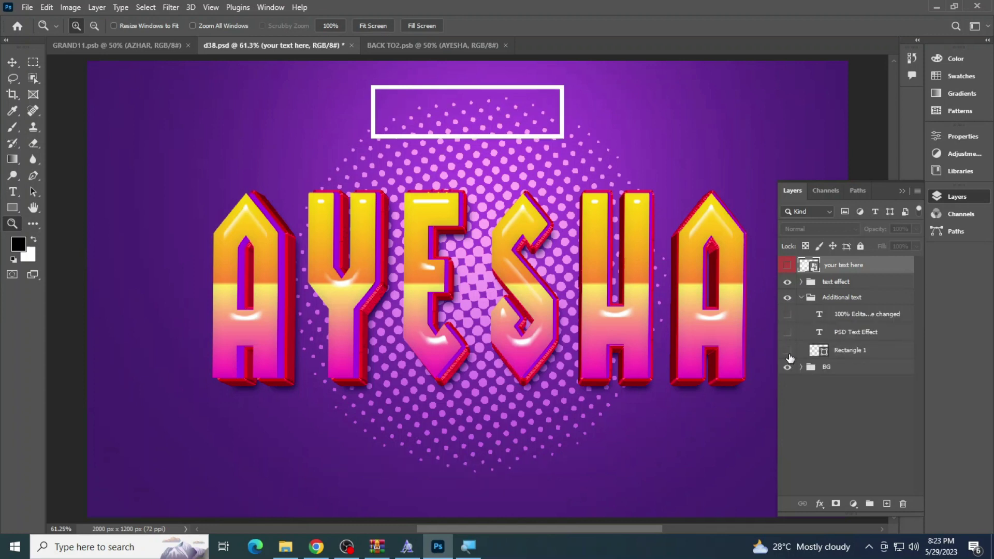
{"action": "left_click", "coordinate": [787, 351]}
{"action": "left_click", "coordinate": [957, 197]}
Step: Fit the clean AYESHA design on screen and begin closing d38
{"action": "right_click", "coordinate": [438, 216]}
{"action": "left_click", "coordinate": [455, 222]}
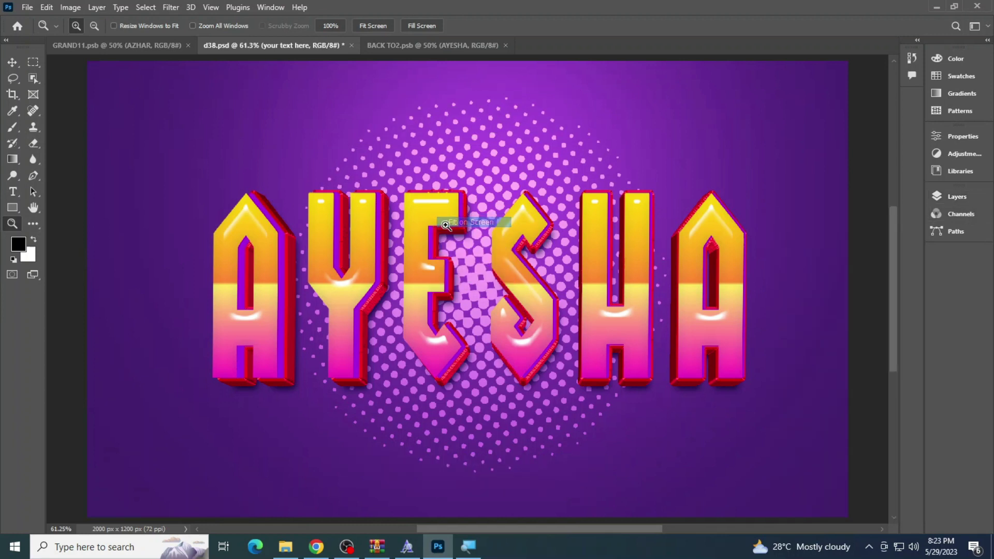
{"action": "right_click", "coordinate": [428, 249]}
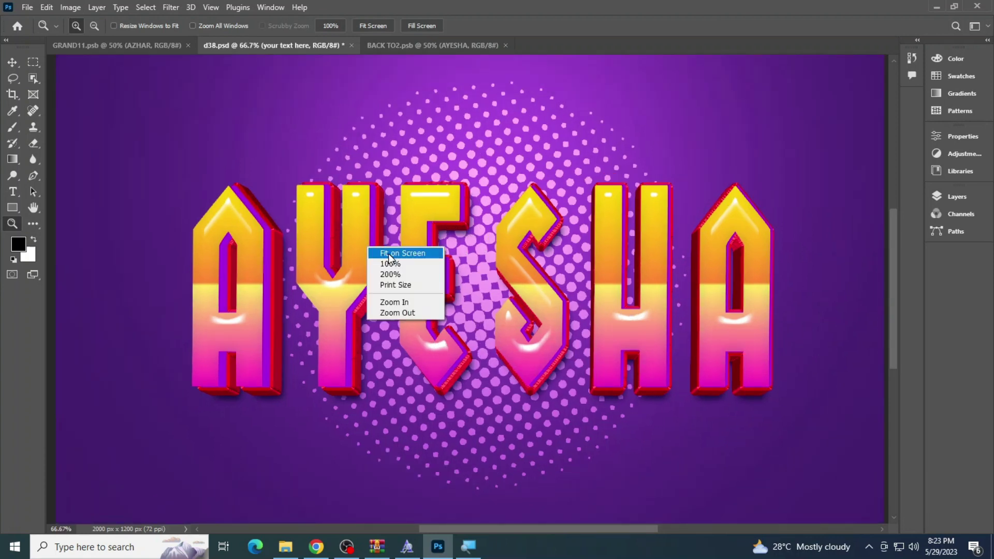
{"action": "left_click", "coordinate": [440, 253]}
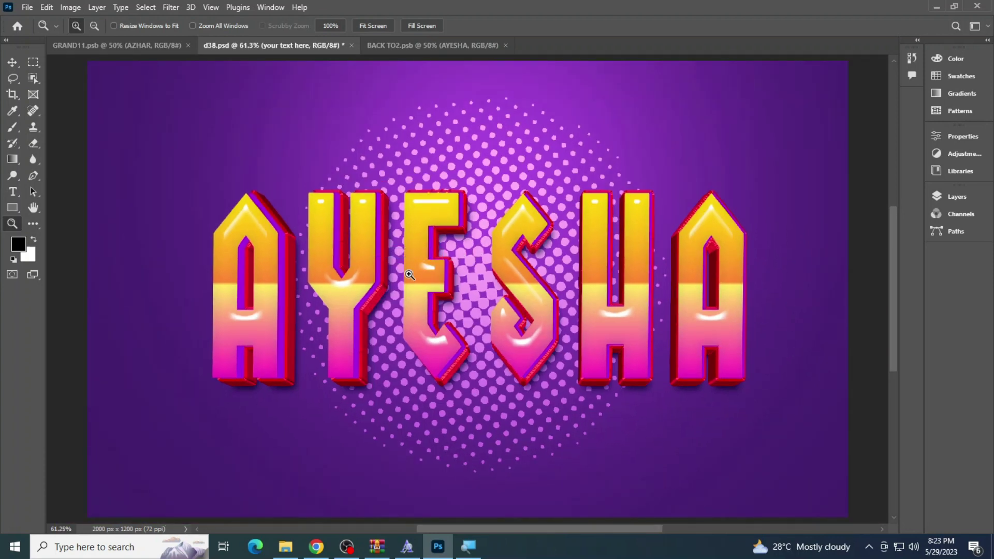
{"action": "left_click", "coordinate": [351, 45]}
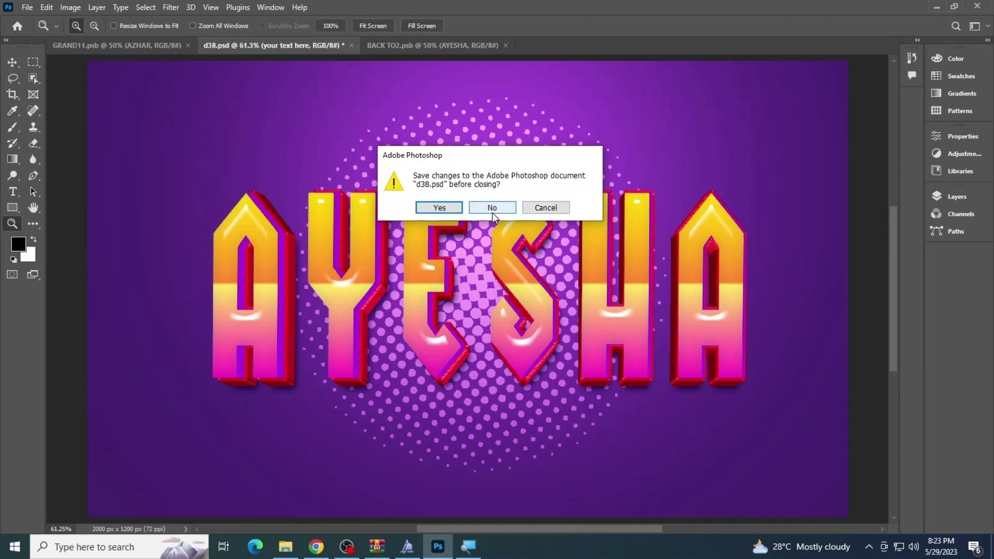
Step: Cancel the close prompt, try Save As, then abandon it without saving
{"action": "left_click", "coordinate": [551, 207]}
{"action": "left_click", "coordinate": [27, 7]}
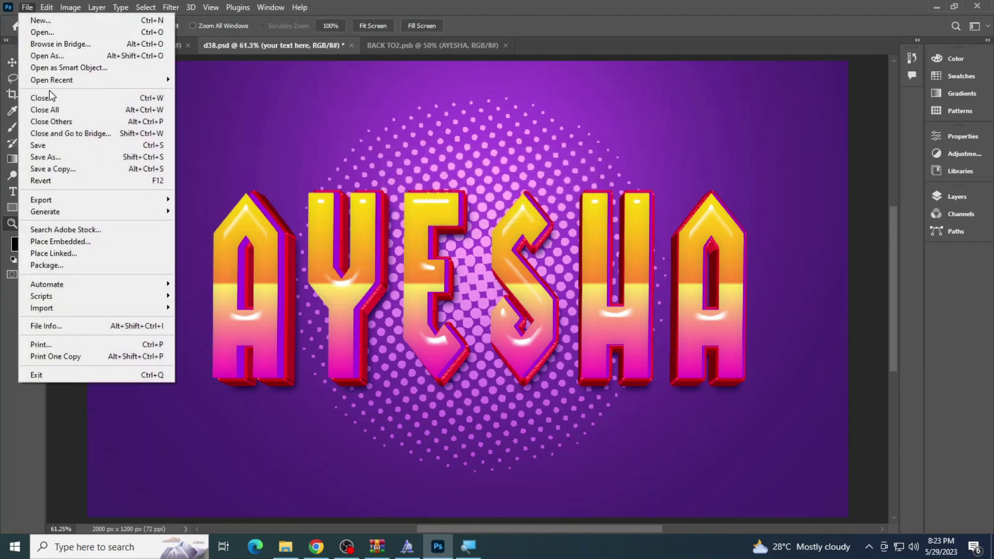
{"action": "left_click", "coordinate": [73, 159]}
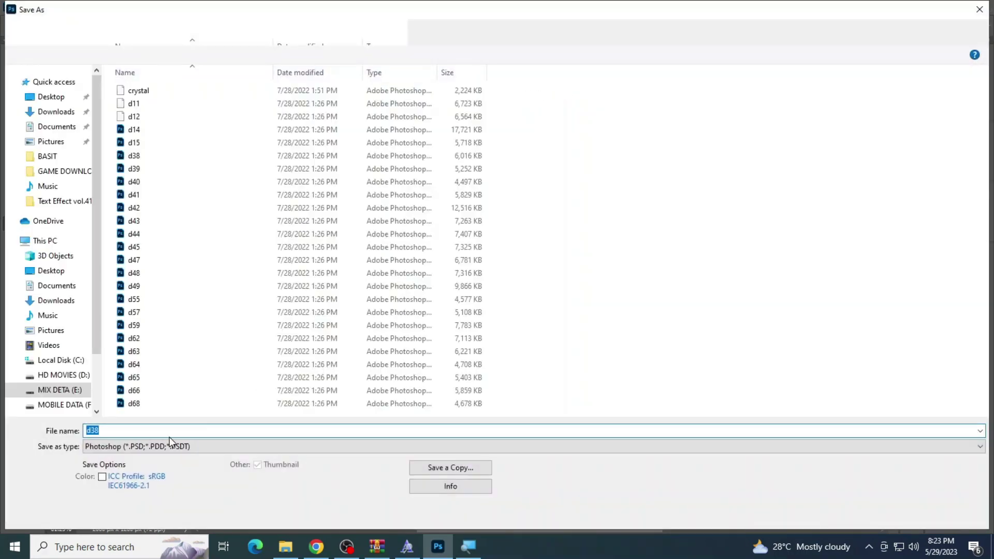
{"action": "left_click", "coordinate": [142, 445]}
{"action": "left_click", "coordinate": [141, 458]}
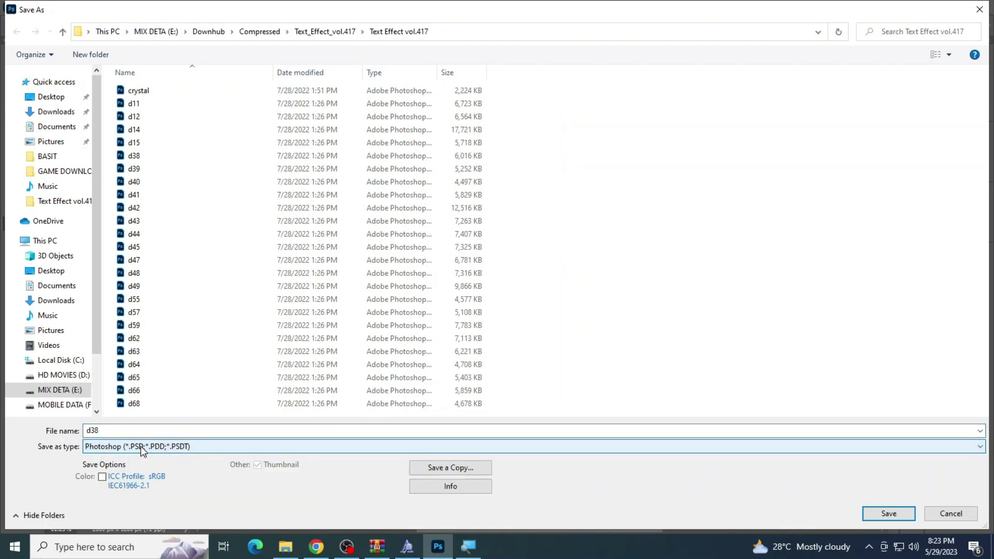
{"action": "left_click", "coordinate": [141, 458]}
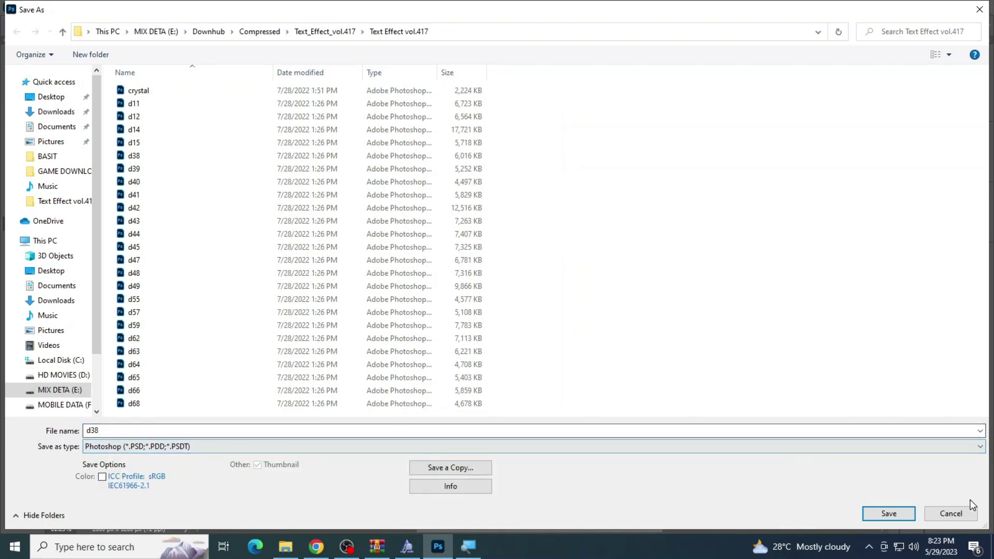
{"action": "left_click", "coordinate": [951, 513]}
Step: Save a copy of d38 as a JPEG, accepting the default JPEG options
{"action": "key", "text": "ctrl+alt+s"}
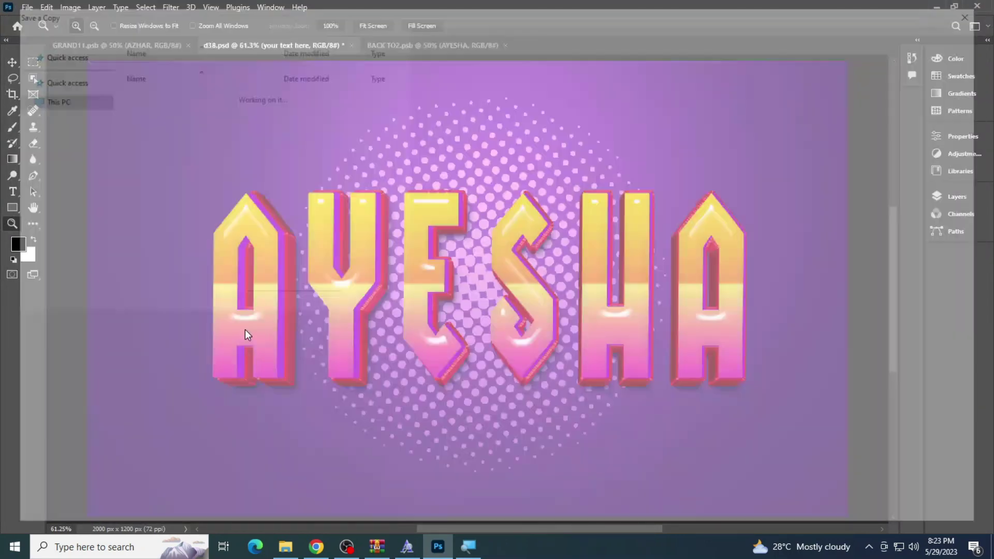
{"action": "left_click", "coordinate": [157, 428]}
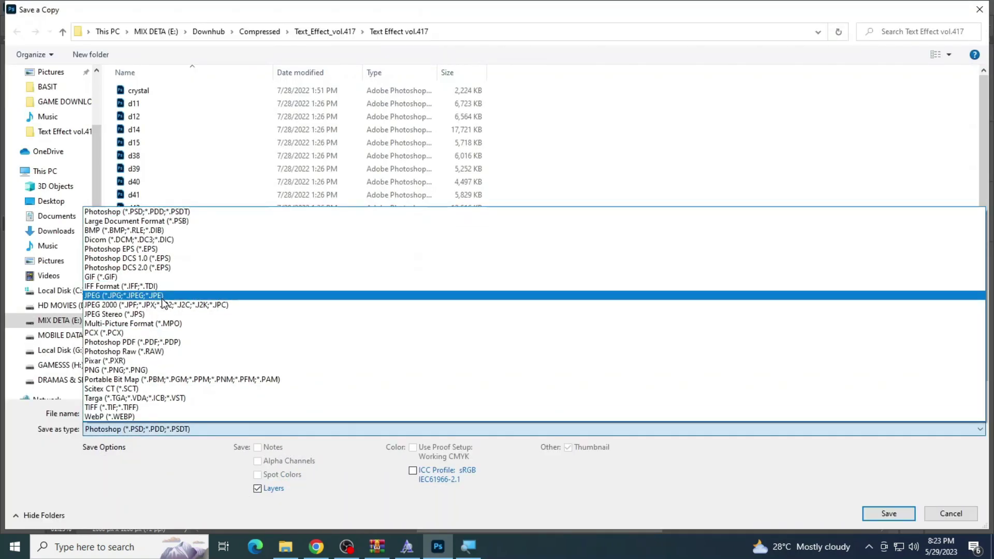
{"action": "left_click", "coordinate": [157, 296]}
{"action": "left_click", "coordinate": [888, 513]}
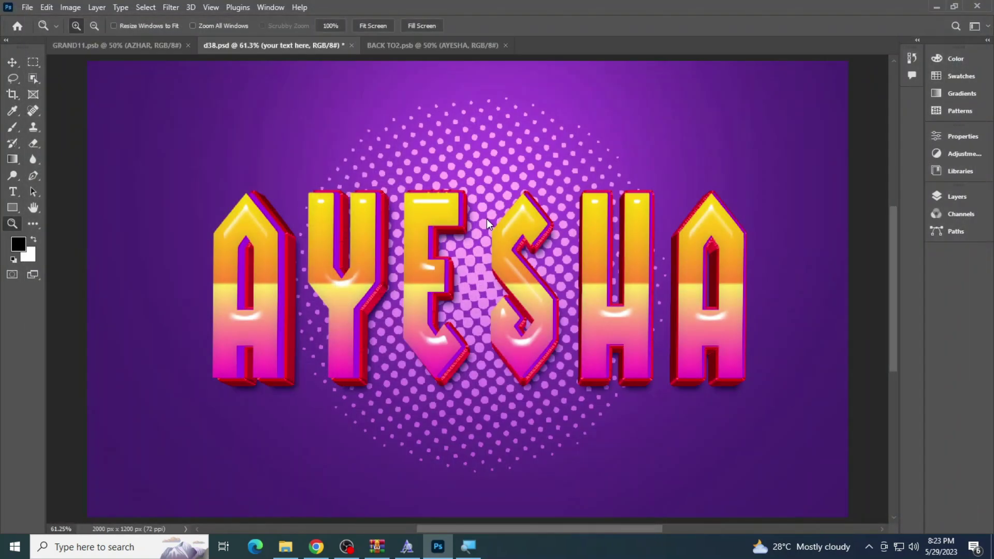
{"action": "left_click", "coordinate": [564, 126]}
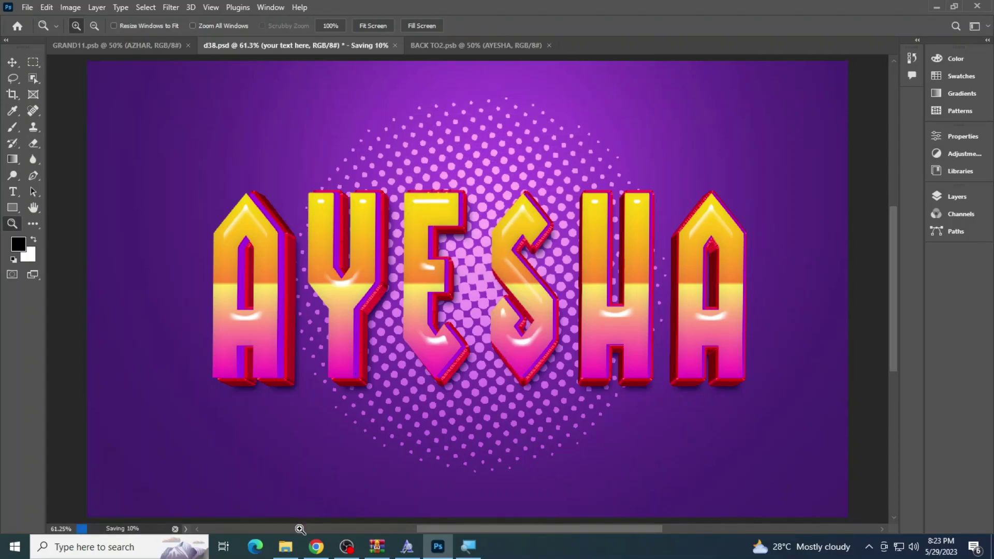
{"action": "left_click", "coordinate": [285, 546]}
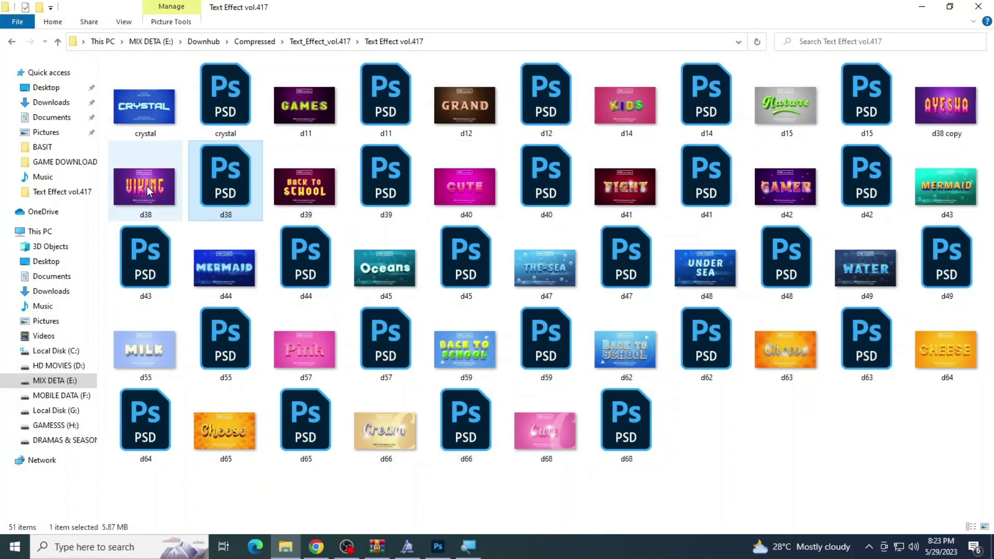
{"action": "left_click", "coordinate": [150, 189]}
{"action": "double_click", "coordinate": [945, 106]}
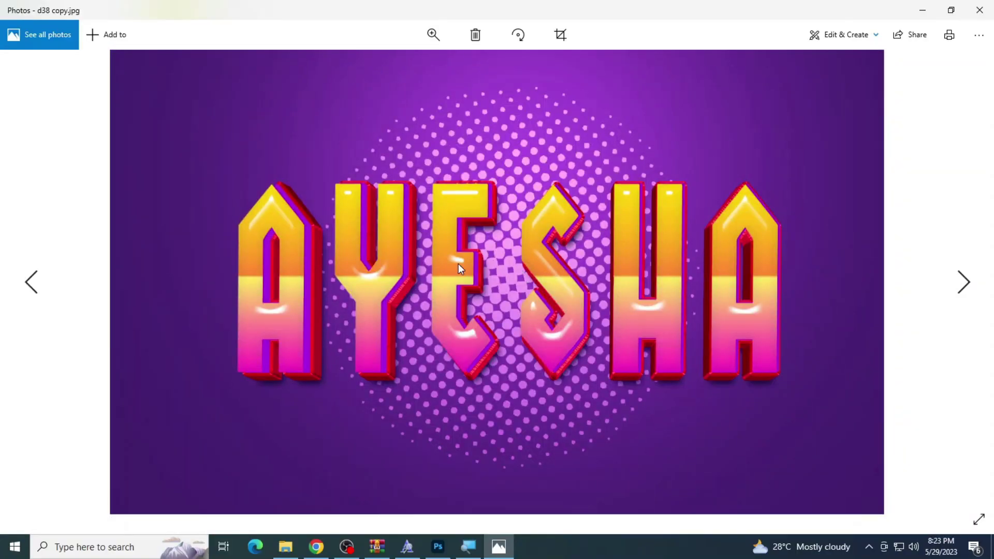
{"action": "scroll", "coordinate": [414, 269], "scroll_direction": "up", "scroll_amount": 2}
{"action": "scroll", "coordinate": [384, 275], "scroll_direction": "up", "scroll_amount": 2}
{"action": "scroll", "coordinate": [341, 285], "scroll_direction": "up", "scroll_amount": 2}
{"action": "scroll", "coordinate": [397, 288], "scroll_direction": "up", "scroll_amount": 2}
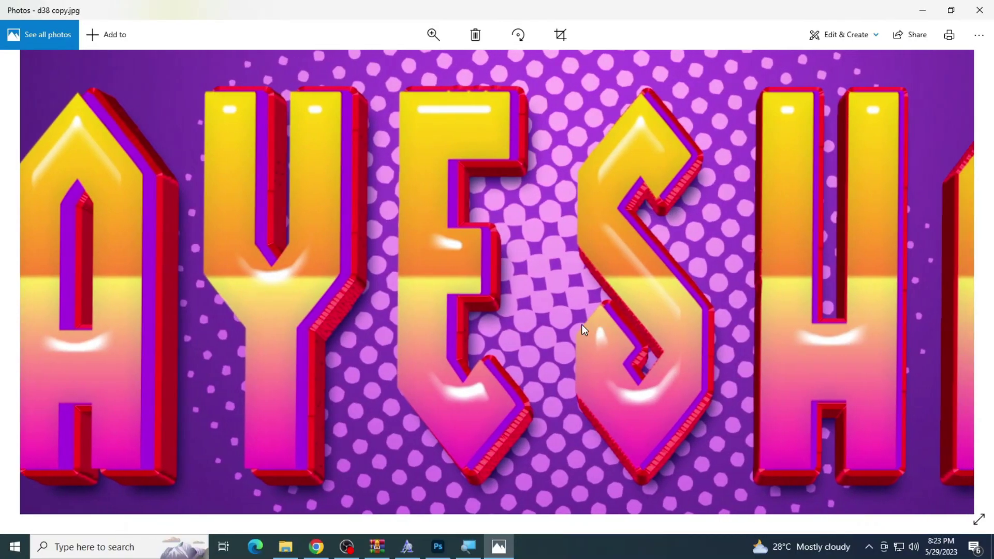
{"action": "left_click_drag", "start_coordinate": [582, 330], "coordinate": [362, 331]}
{"action": "key", "text": "alt+F4"}
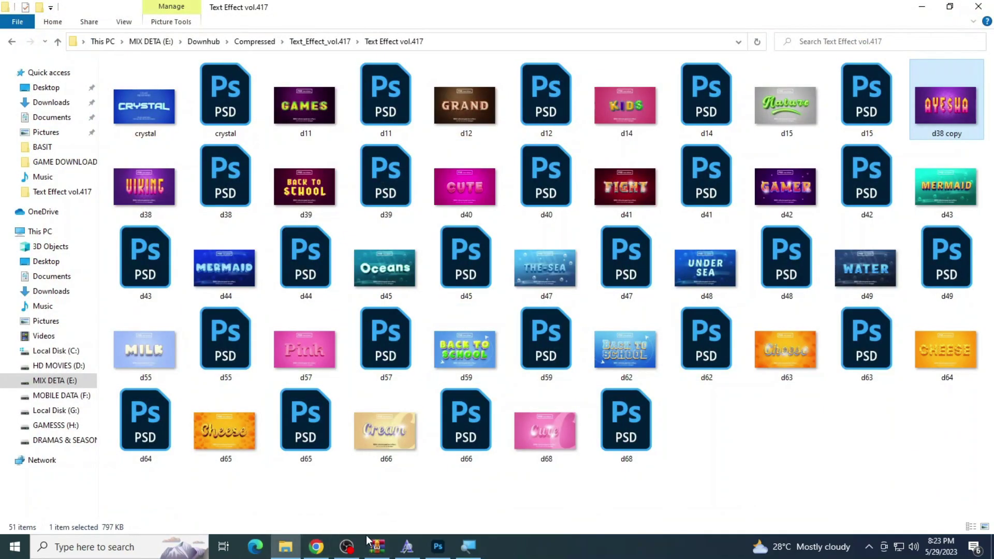
Step: Close d38 without saving changes and close the GRAND11 document in Photoshop
{"action": "left_click", "coordinate": [438, 546]}
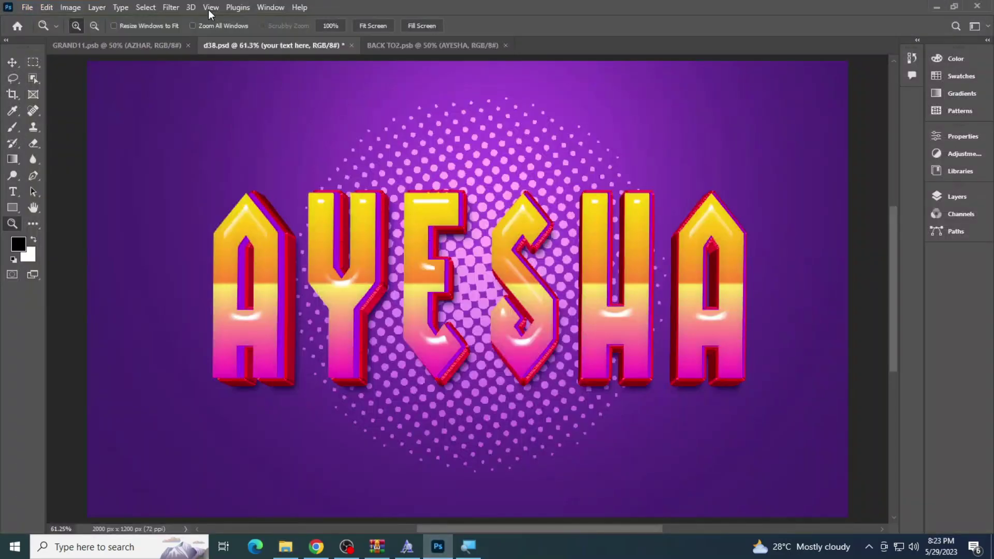
{"action": "left_click", "coordinate": [351, 45]}
{"action": "left_click", "coordinate": [490, 208]}
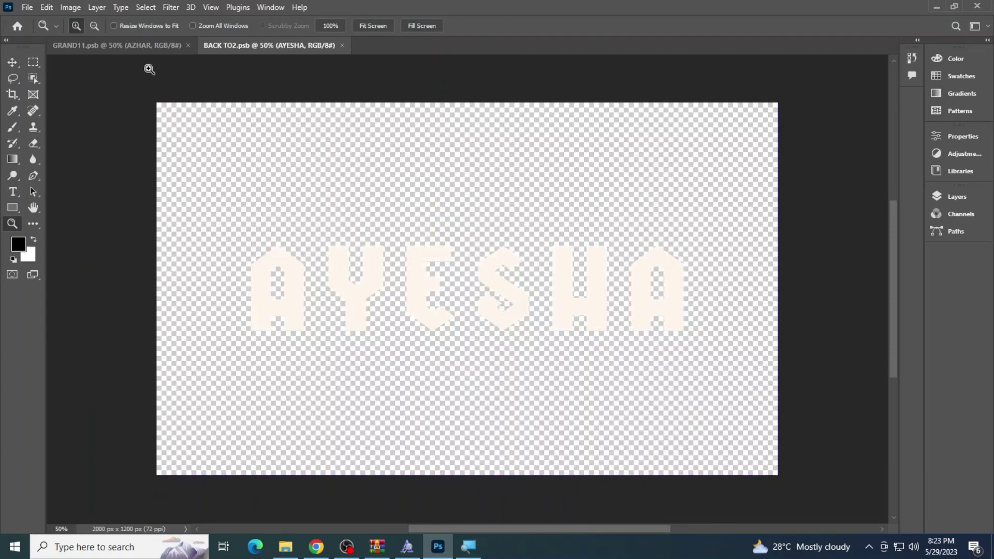
{"action": "left_click", "coordinate": [188, 45]}
Step: Back in the template folder, select the pink CUTE template d40
{"action": "left_click", "coordinate": [285, 547]}
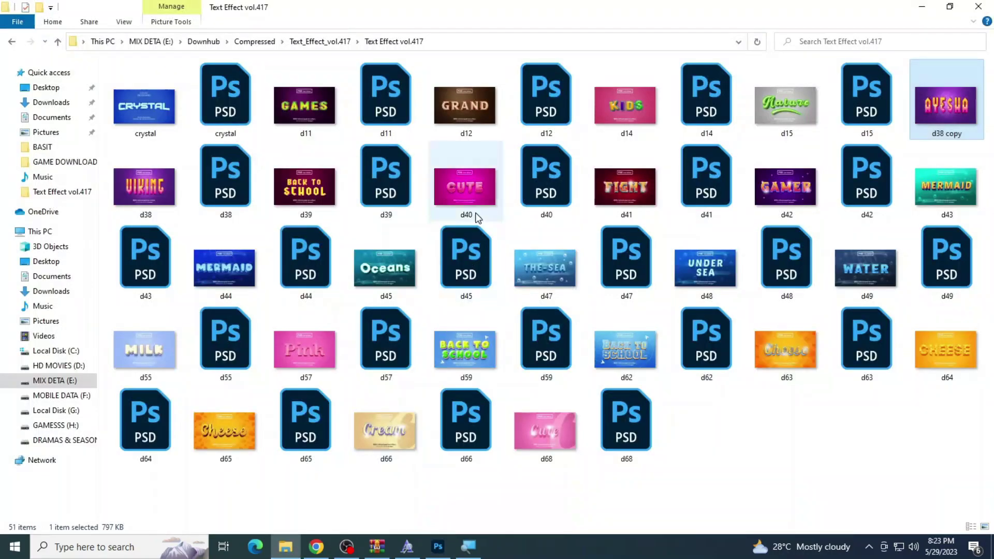
{"action": "left_click", "coordinate": [465, 187]}
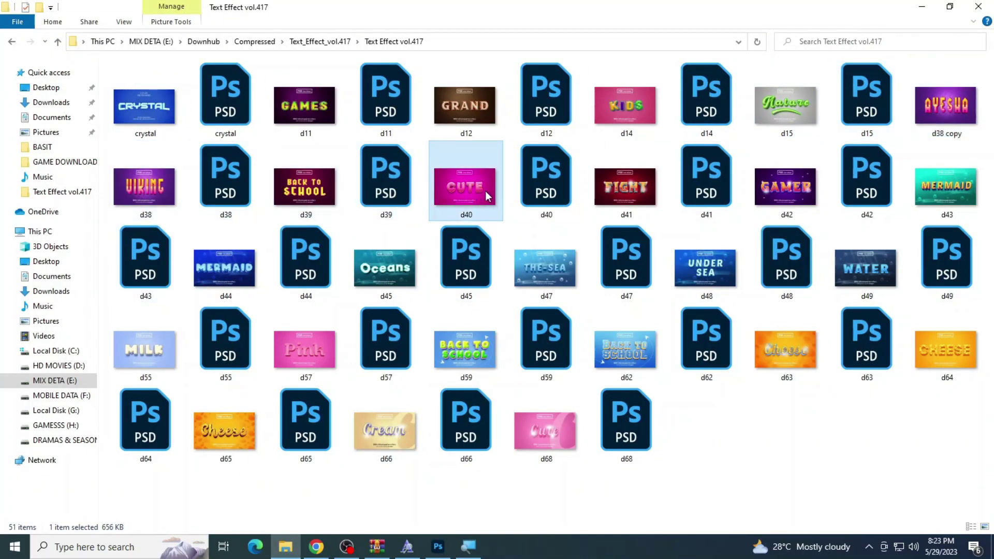
{"action": "left_click", "coordinate": [528, 161]}
Step: Open d40.psd, replace CUTE with AQSA in its text smart object, and save it
{"action": "double_click", "coordinate": [527, 157]}
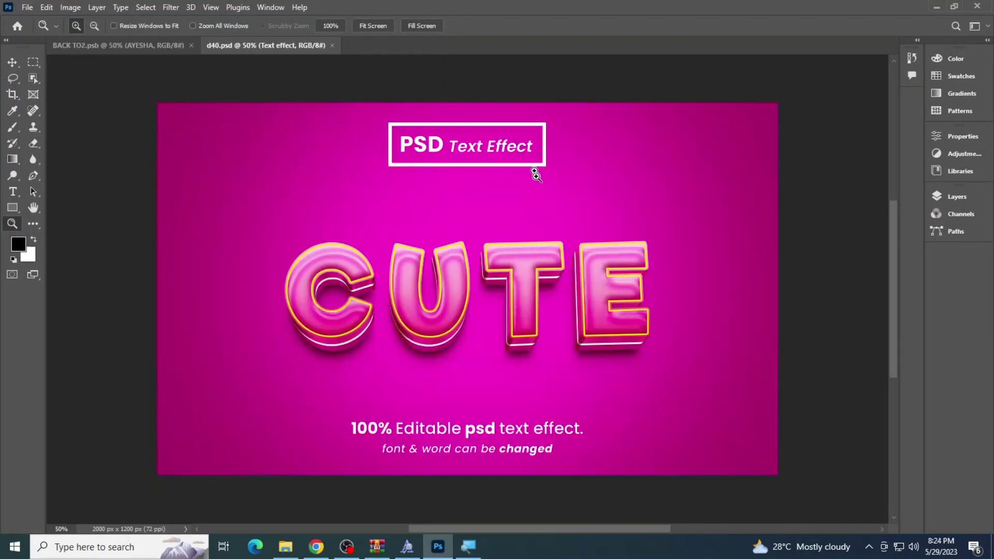
{"action": "left_click", "coordinate": [957, 196]}
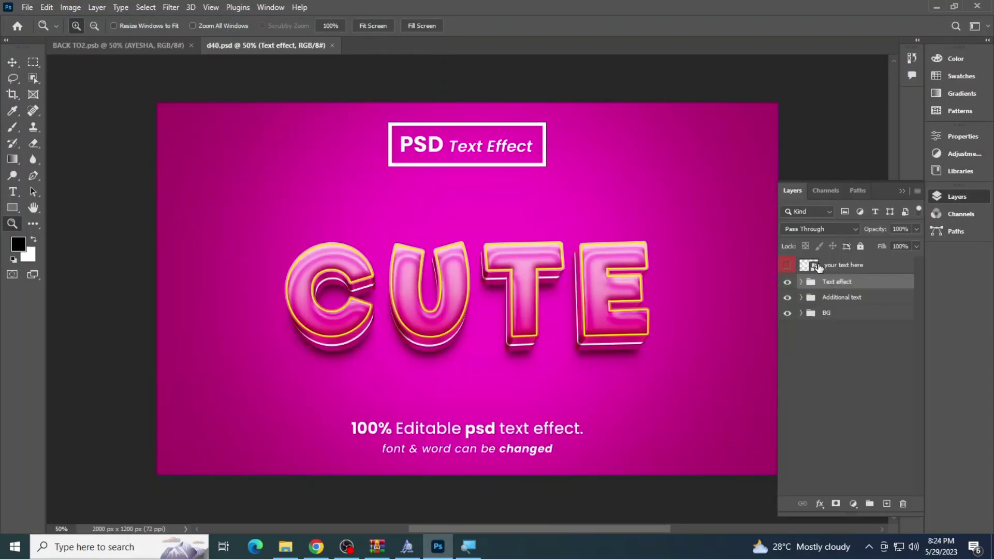
{"action": "double_click", "coordinate": [812, 266]}
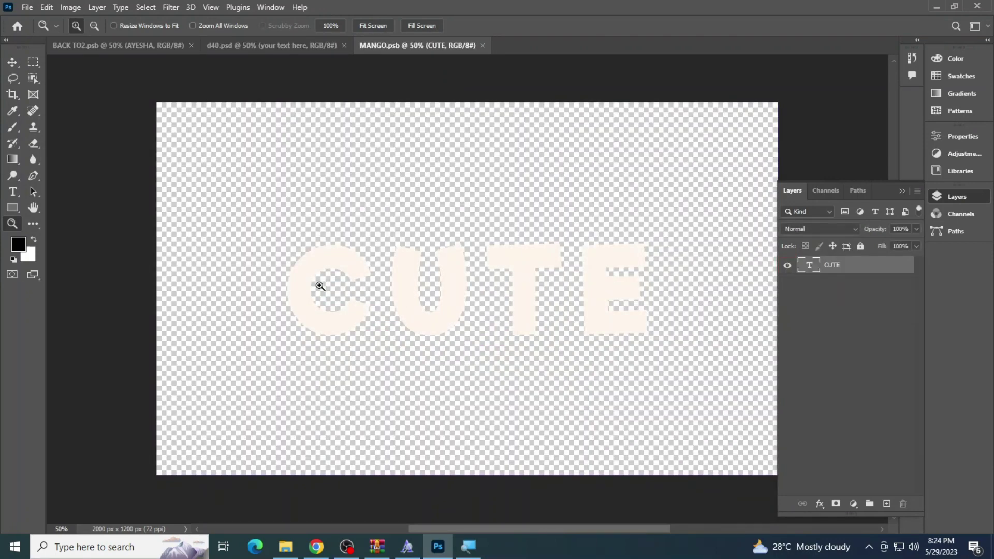
{"action": "key", "text": "t"}
{"action": "left_click", "coordinate": [517, 279]}
{"action": "key", "text": "ctrl+a"}
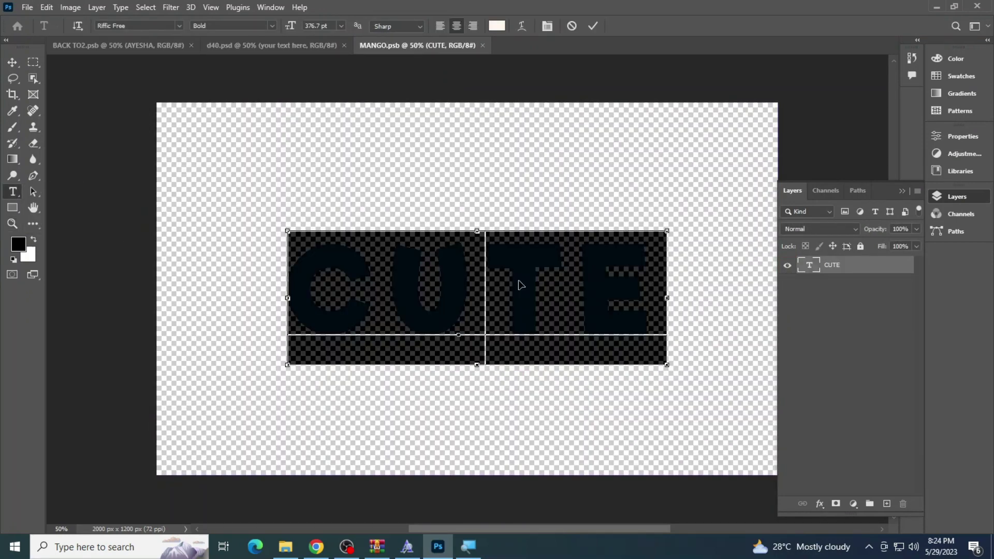
{"action": "type", "text": "AQSA"}
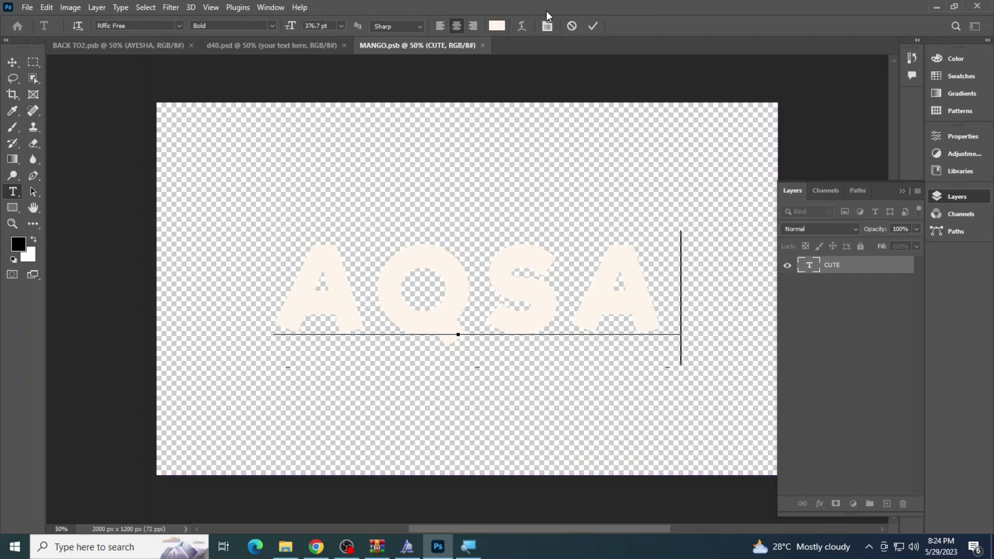
{"action": "key", "text": "ctrl+s"}
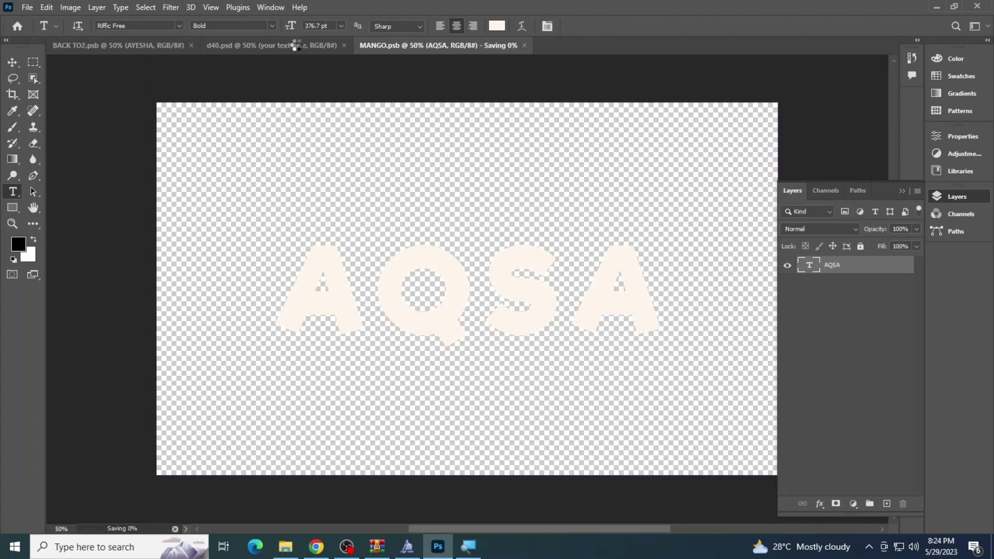
{"action": "left_click", "coordinate": [294, 45]}
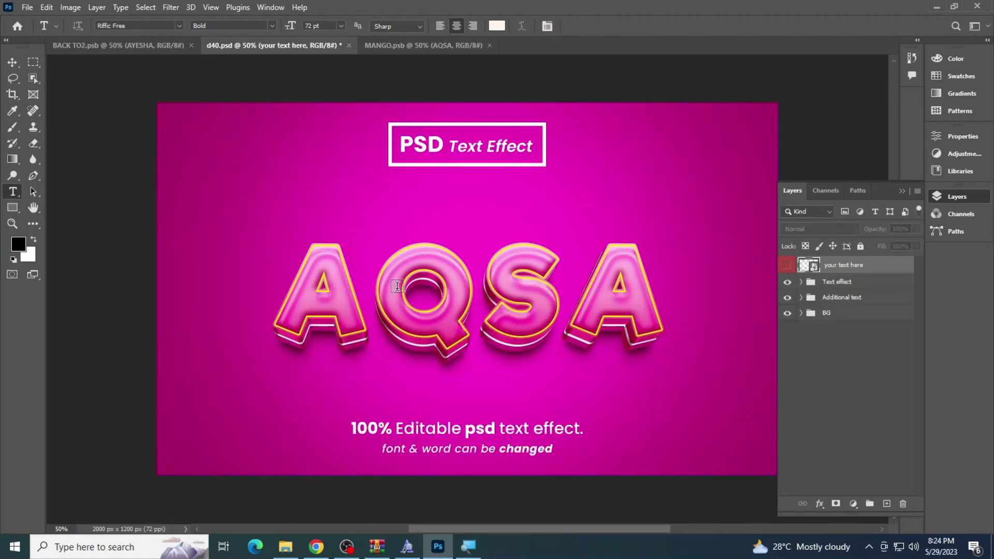
Step: Replace the boxed PSD Text Effect heading text with the word OFFICIAL
{"action": "left_click", "coordinate": [12, 224]}
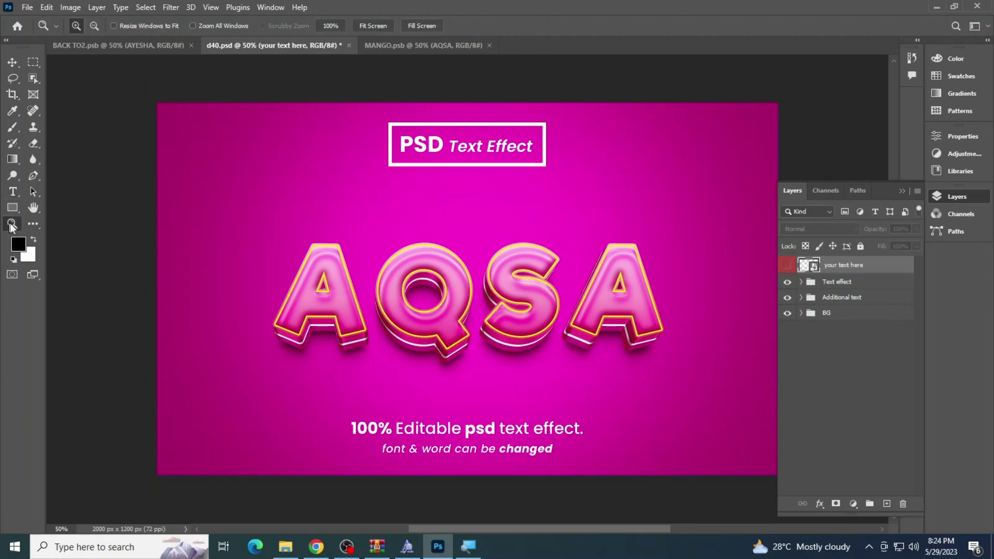
{"action": "left_click", "coordinate": [527, 283]}
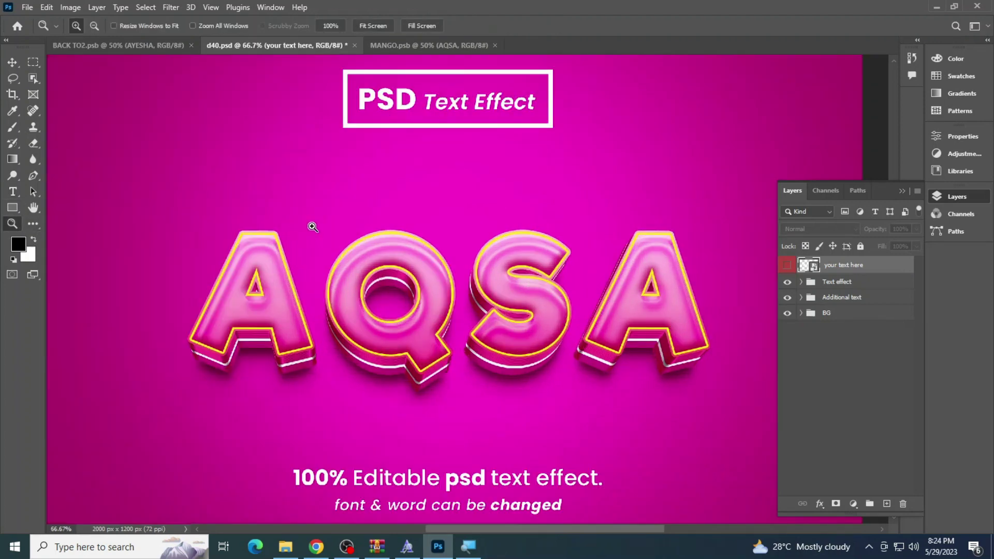
{"action": "right_click", "coordinate": [308, 222]}
{"action": "left_click", "coordinate": [341, 229]}
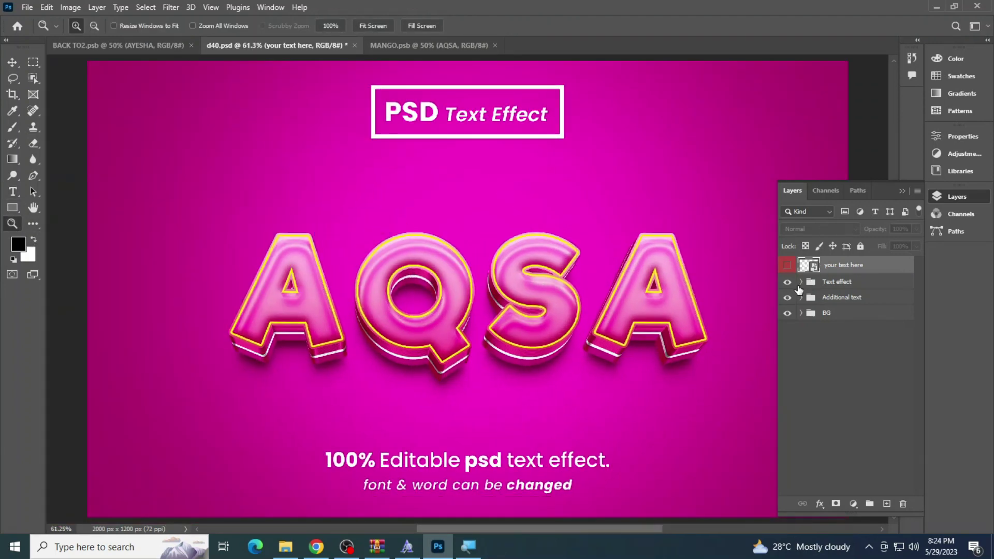
{"action": "left_click", "coordinate": [800, 297]}
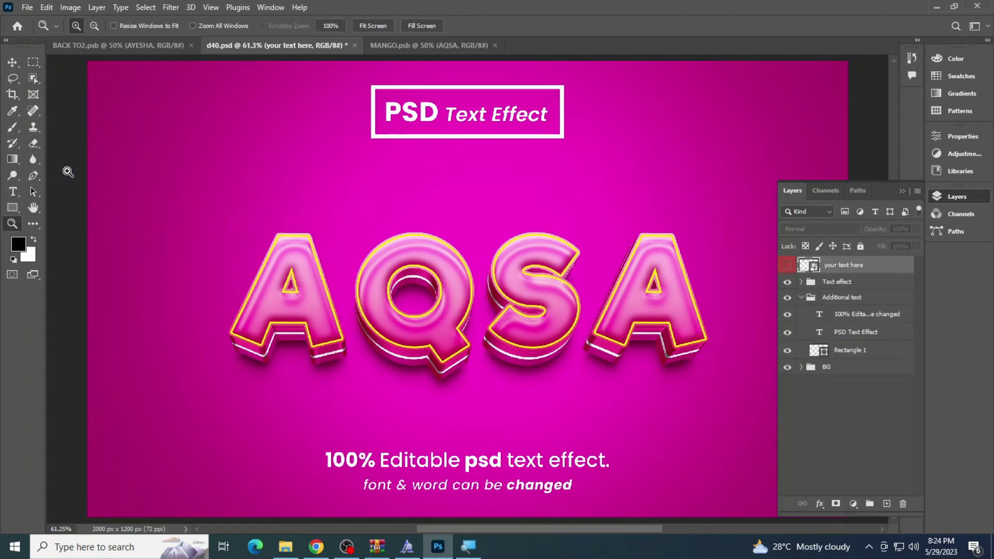
{"action": "left_click", "coordinate": [13, 192]}
{"action": "left_click", "coordinate": [462, 115]}
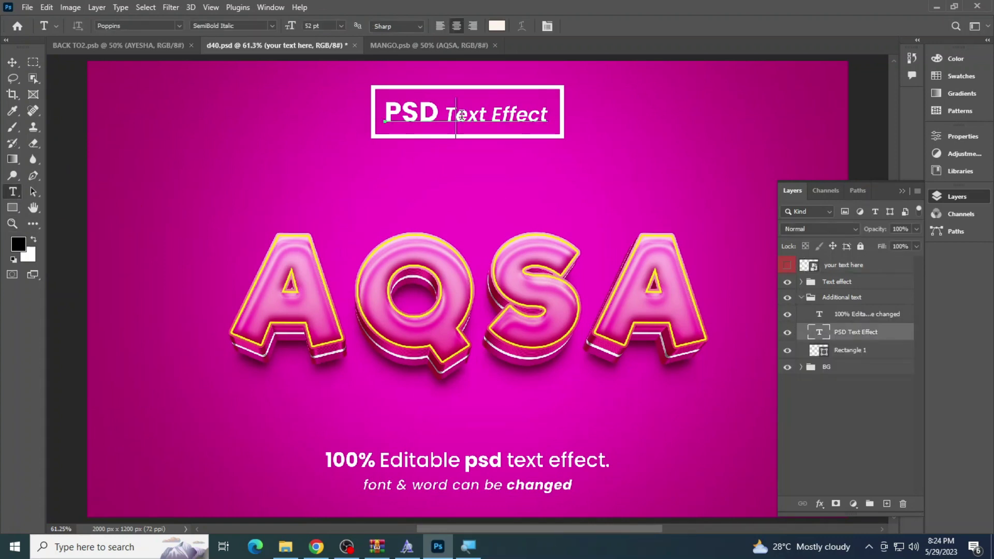
{"action": "key", "text": "ctrl+a"}
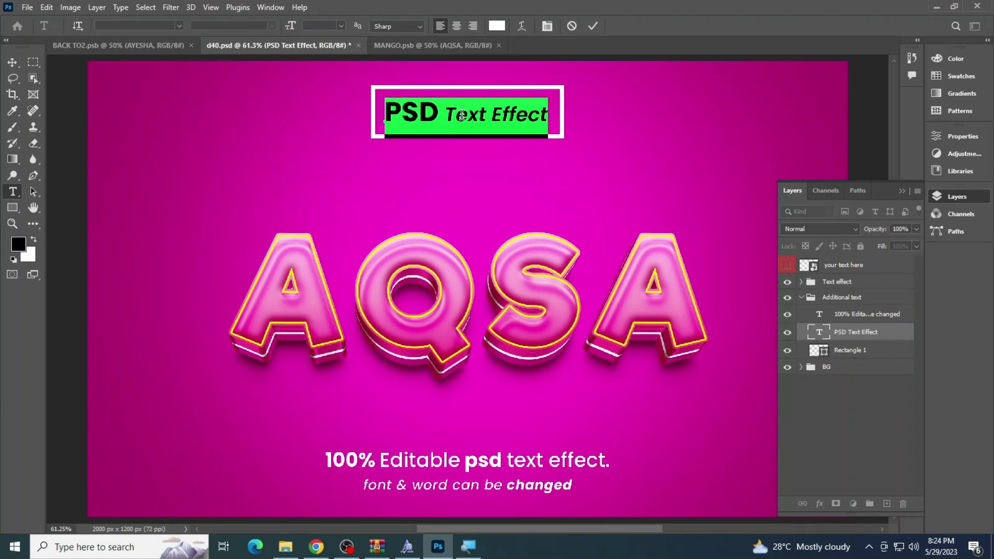
{"action": "type", "text": "PROF"}
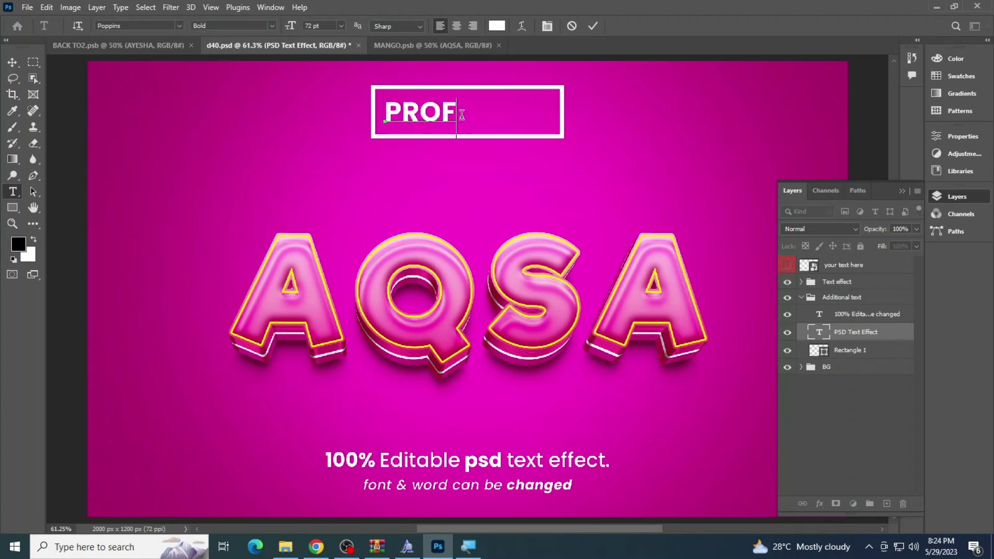
{"action": "type", "text": "ESSIONAL"}
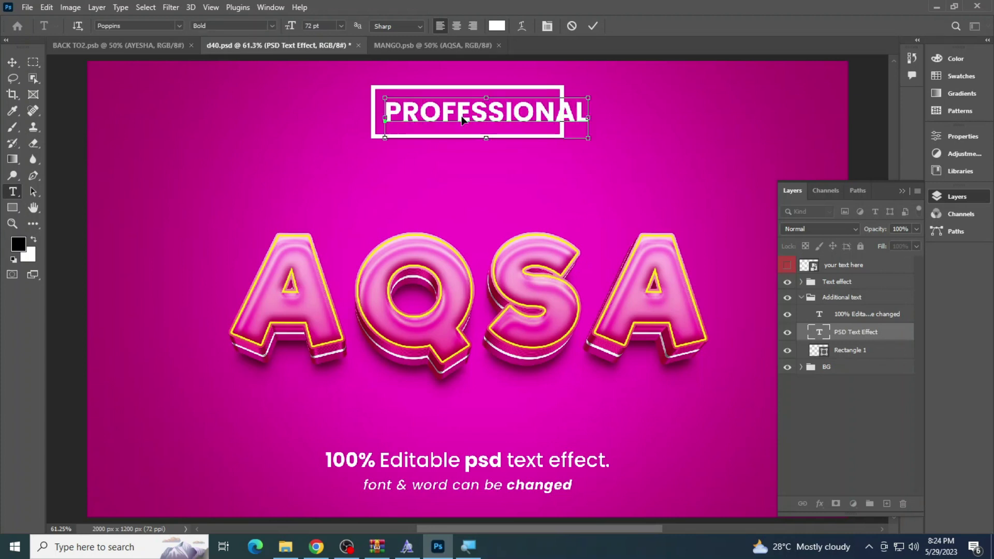
{"action": "left_click", "coordinate": [458, 118]}
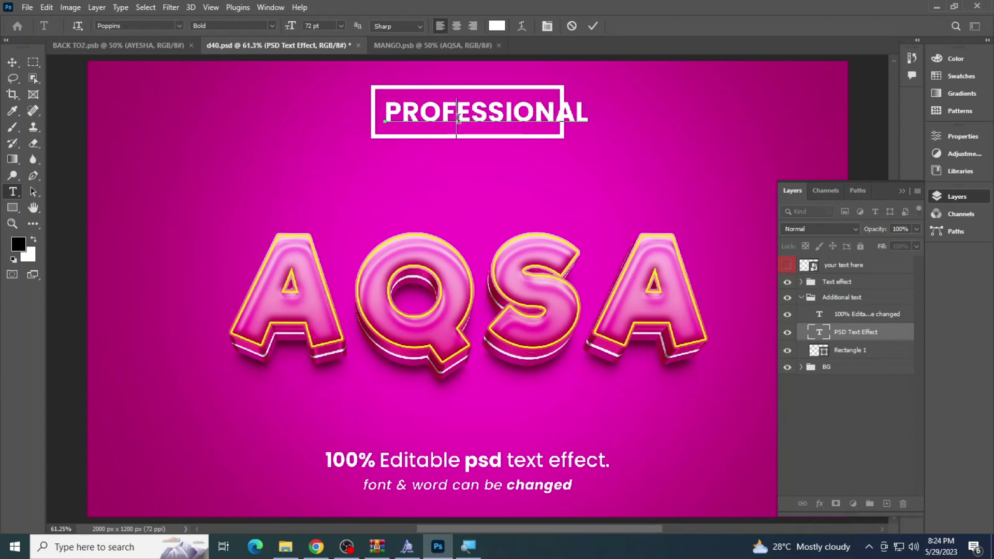
{"action": "type", "text": "S"}
{"action": "key", "text": "ctrl+a"}
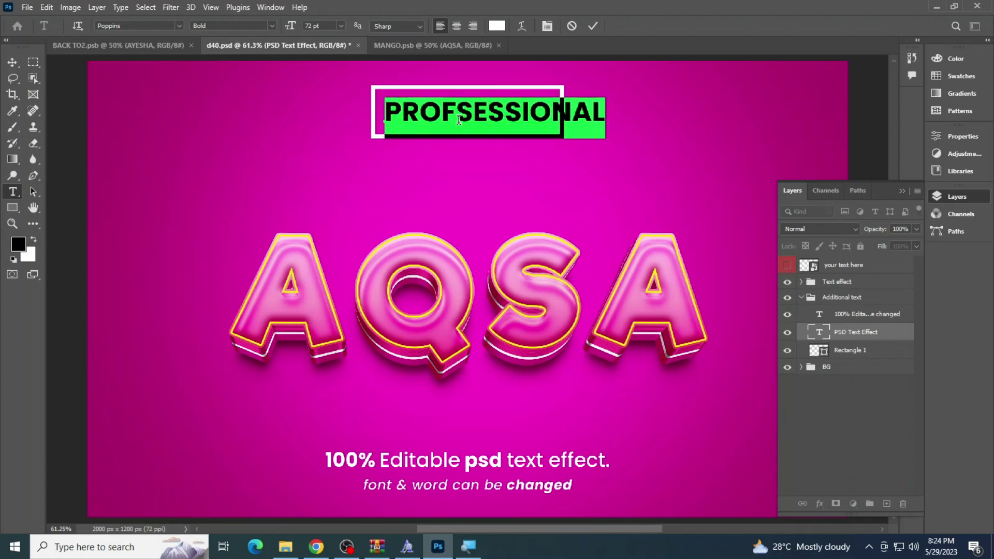
{"action": "type", "text": "OFFICIAL"}
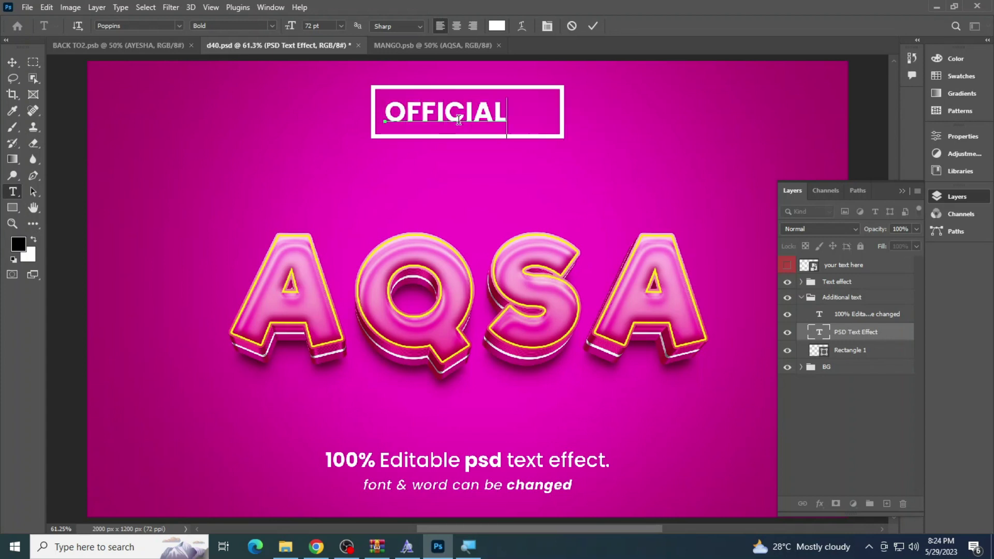
Step: Enlarge OFFICIAL to 95 pt, centre it in the box, and duplicate it below
{"action": "key", "text": "ctrl+a"}
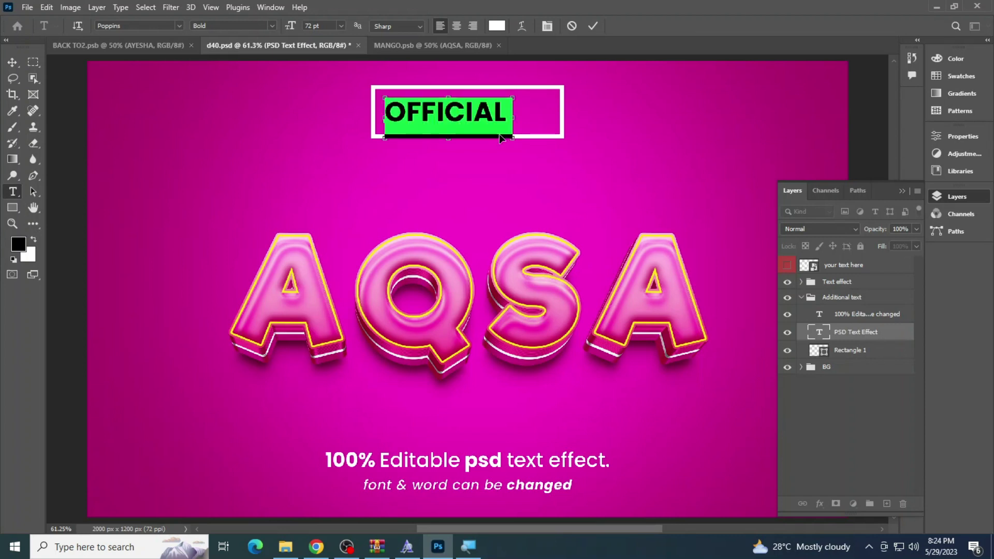
{"action": "left_click_drag", "start_coordinate": [290, 25], "coordinate": [305, 34]}
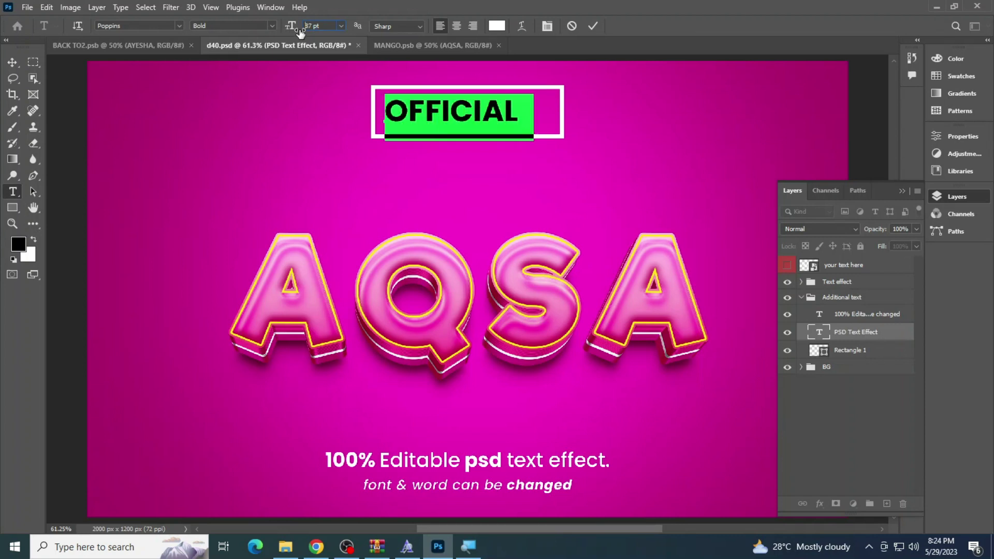
{"action": "left_click", "coordinate": [592, 25]}
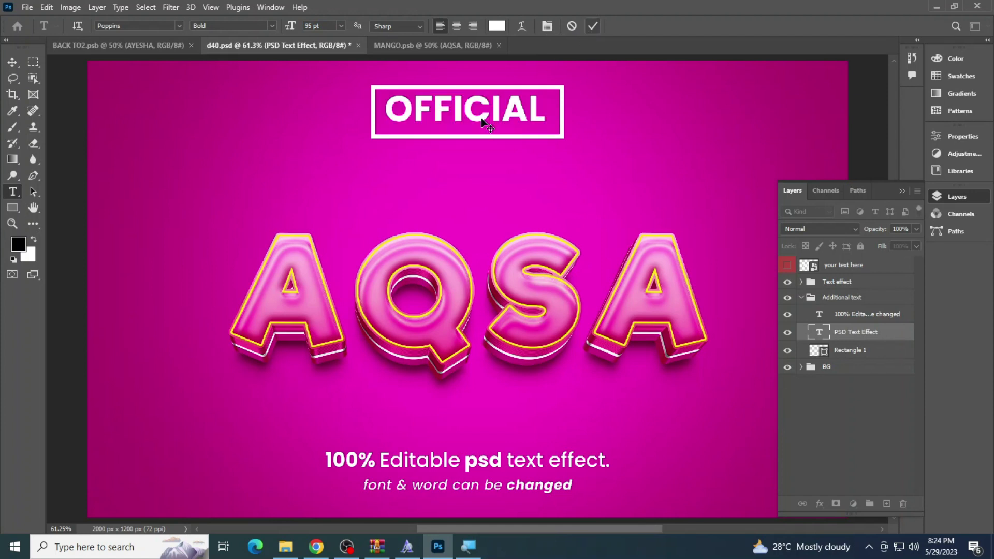
{"action": "left_click_drag", "start_coordinate": [475, 123], "coordinate": [476, 120]}
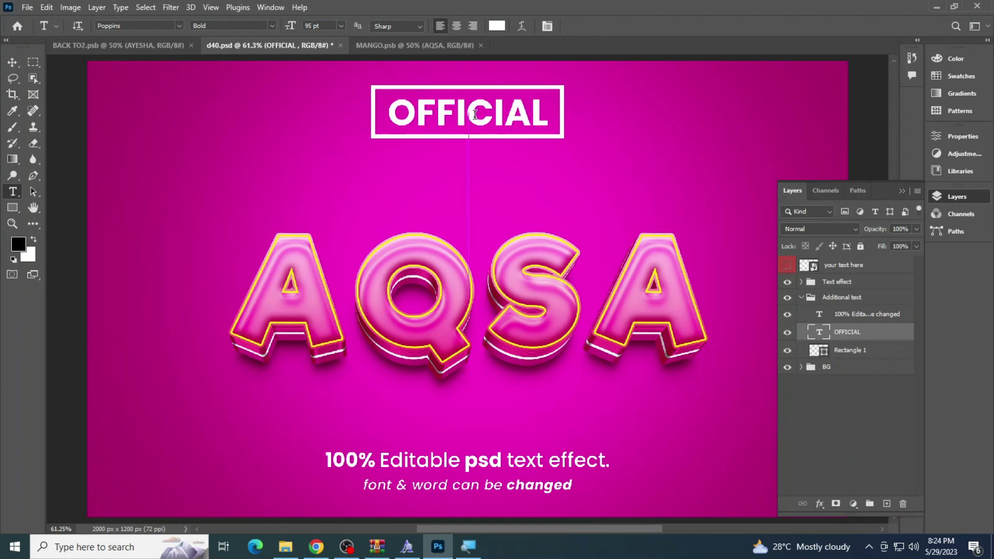
{"action": "key", "text": "ctrl+j"}
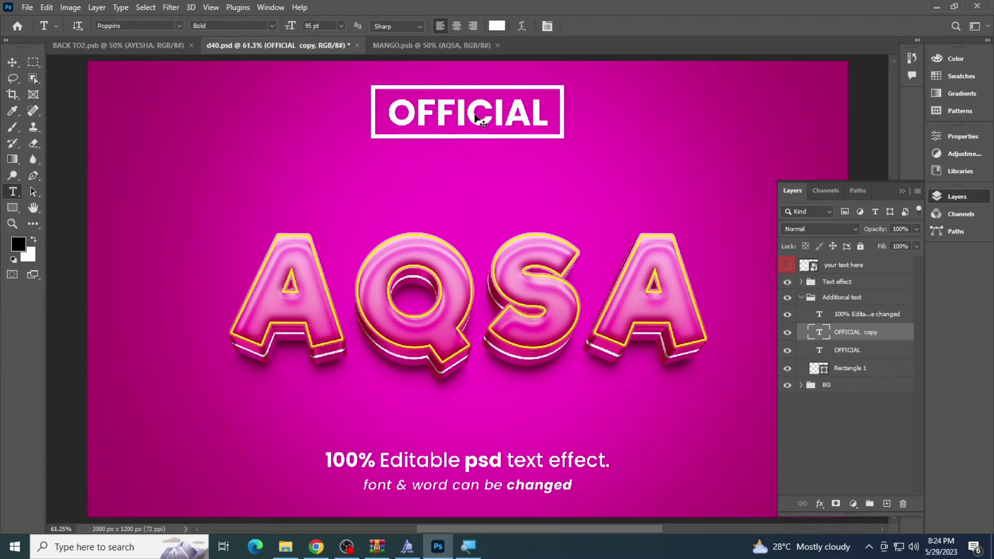
{"action": "left_click_drag", "start_coordinate": [475, 187], "coordinate": [475, 188]}
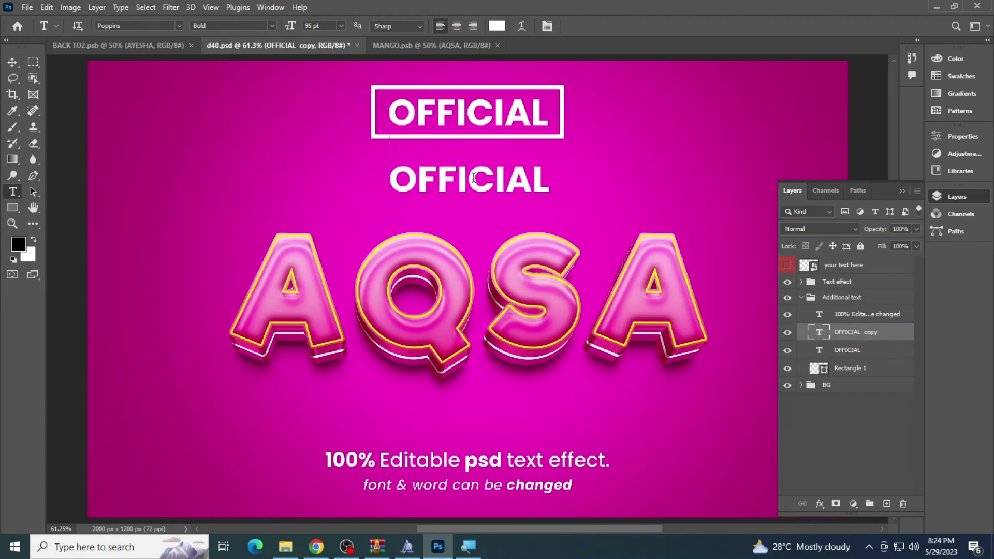
{"action": "double_click", "coordinate": [475, 182]}
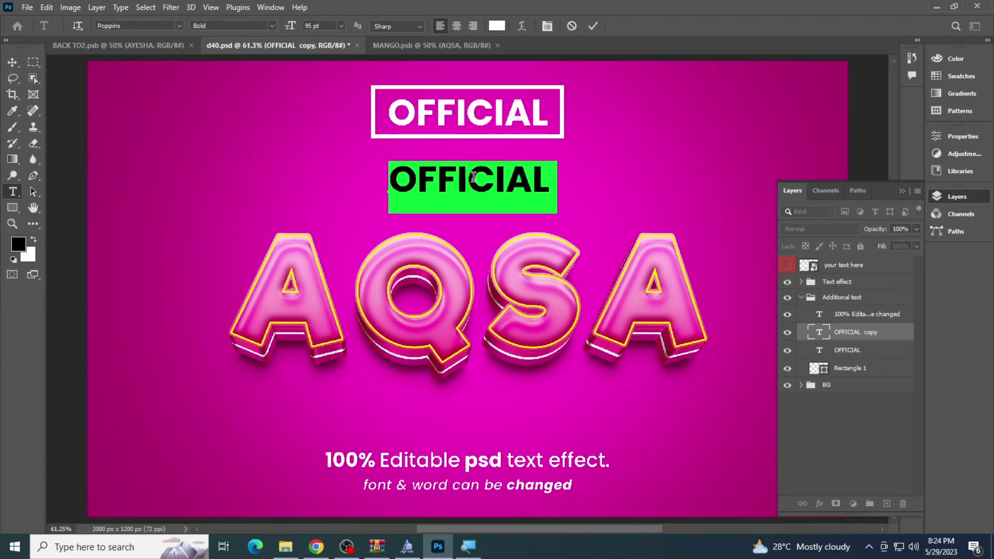
Step: Retype the copy as ACOUNT, move it up, and shrink it below 76 pt
{"action": "left_click", "coordinate": [474, 176]}
{"action": "key", "text": "shift+Home"}
{"action": "type", "text": "ACO"}
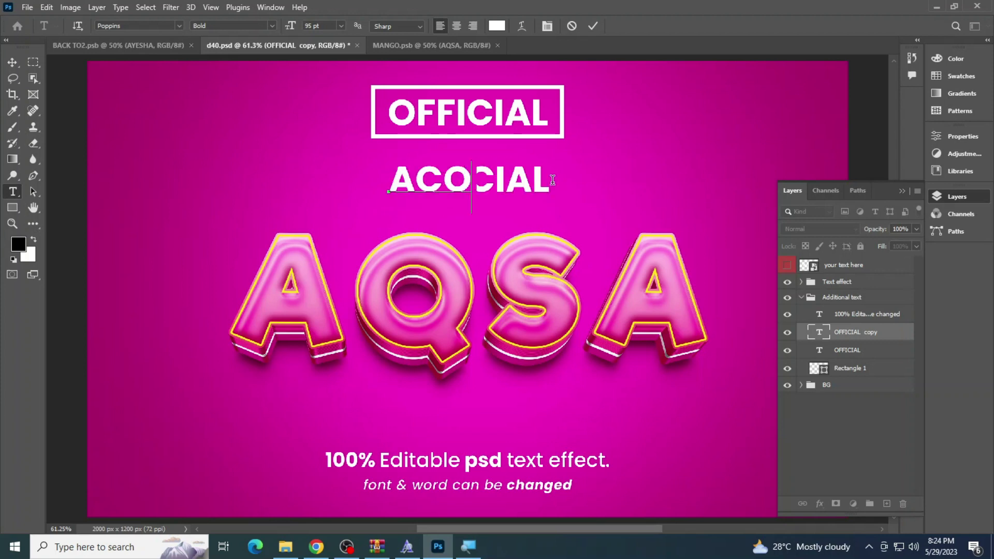
{"action": "key", "text": "shift+End"}
{"action": "type", "text": "UNT"}
{"action": "left_click", "coordinate": [594, 28]}
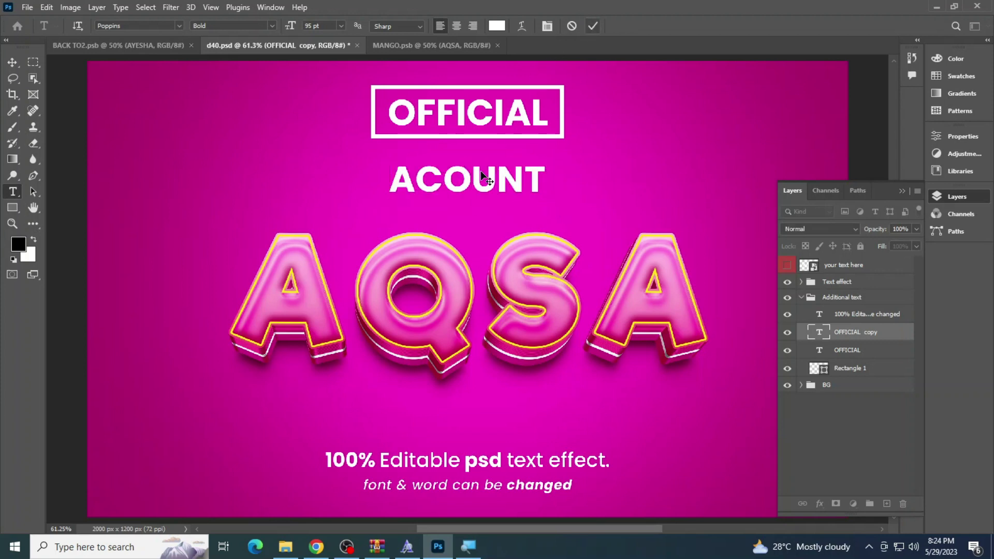
{"action": "left_click_drag", "start_coordinate": [469, 171], "coordinate": [473, 154]}
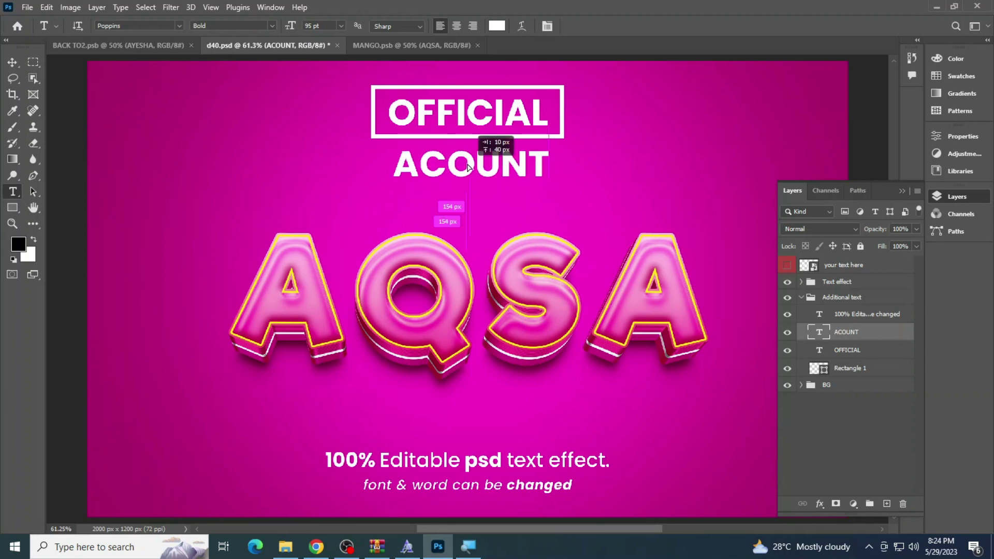
{"action": "double_click", "coordinate": [471, 154]}
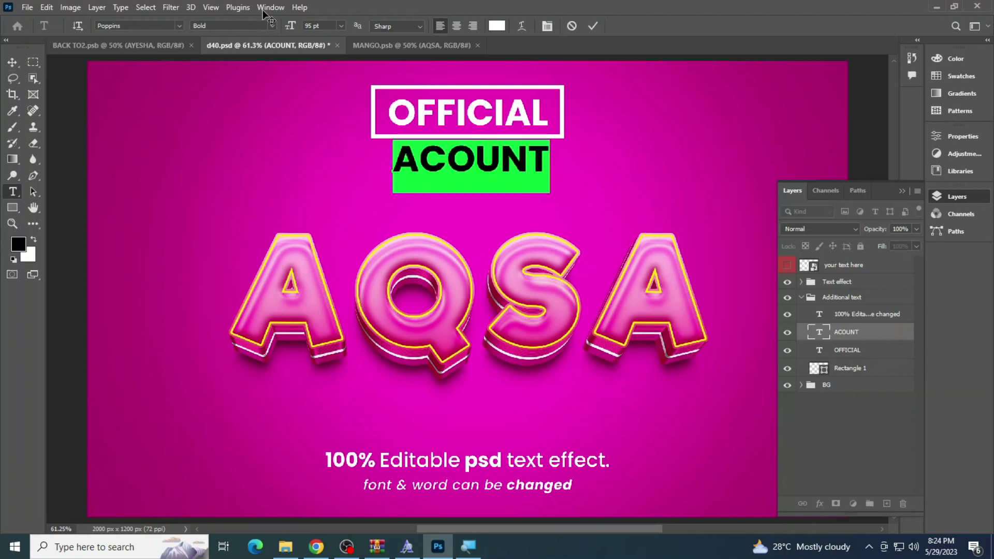
{"action": "left_click_drag", "start_coordinate": [275, 28], "coordinate": [275, 28]}
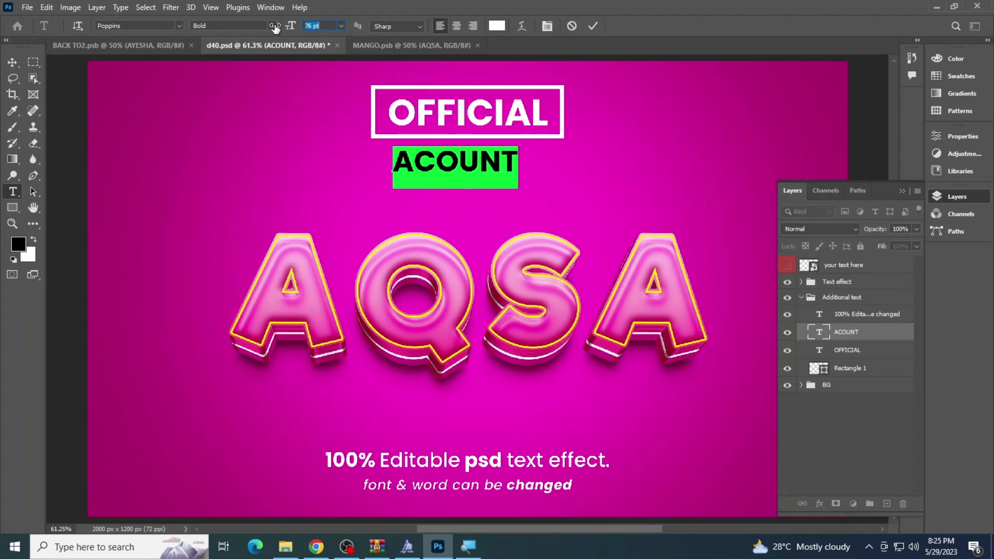
{"action": "left_click", "coordinate": [523, 27]}
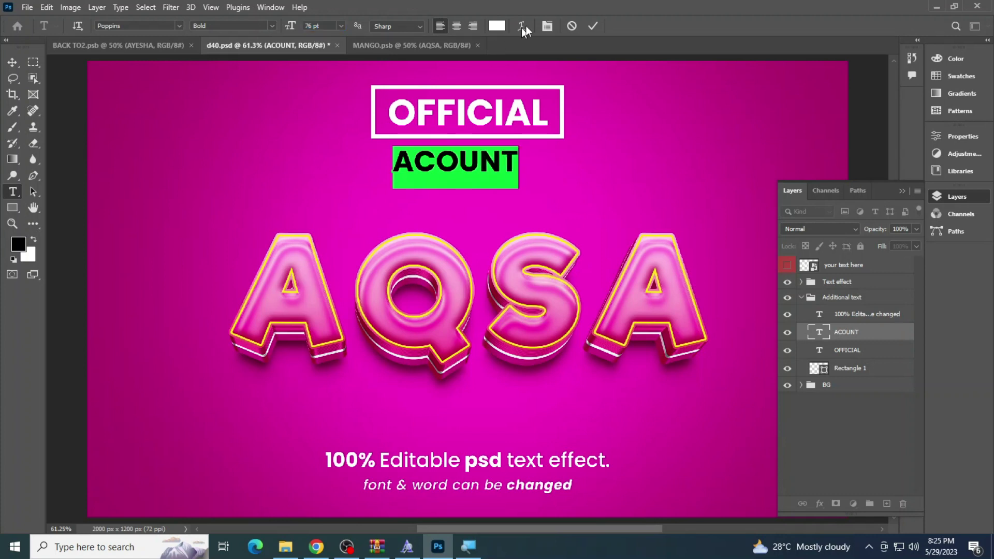
{"action": "left_click", "coordinate": [593, 26]}
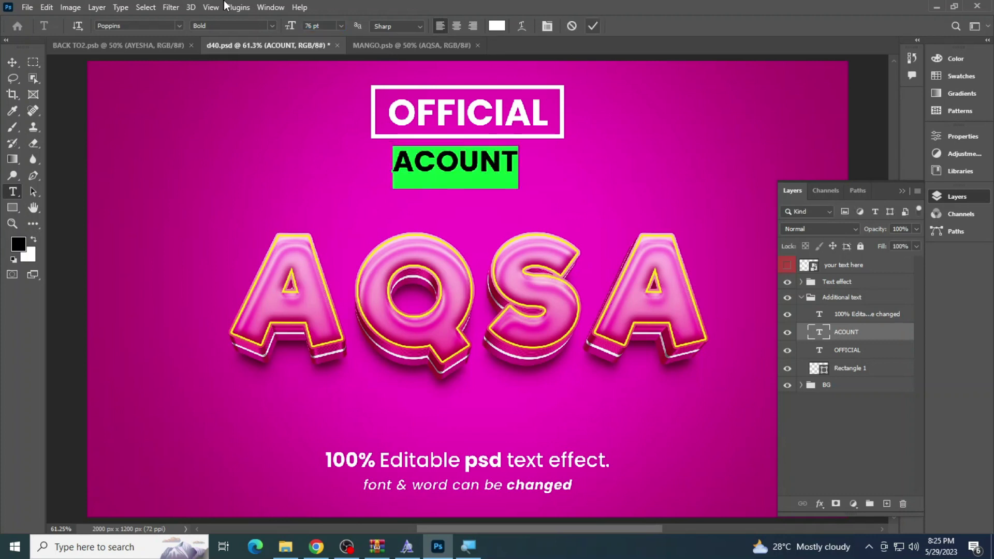
{"action": "left_click_drag", "start_coordinate": [292, 26], "coordinate": [281, 28]}
{"action": "key", "text": "ctrl+Return"}
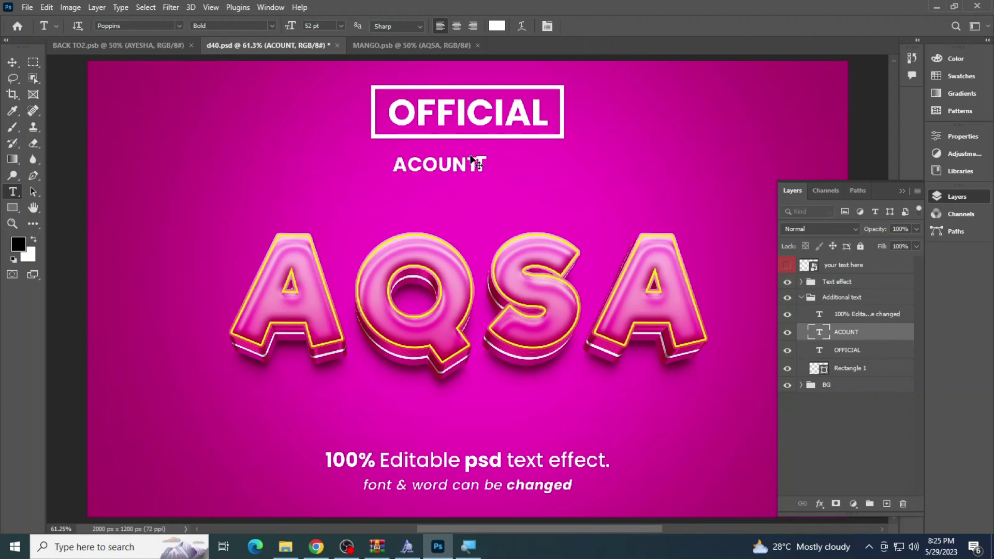
Step: Widen ACOUNT's letter spacing in the Character panel and centre it under the OFFICIAL box
{"action": "left_click_drag", "start_coordinate": [471, 158], "coordinate": [469, 156]}
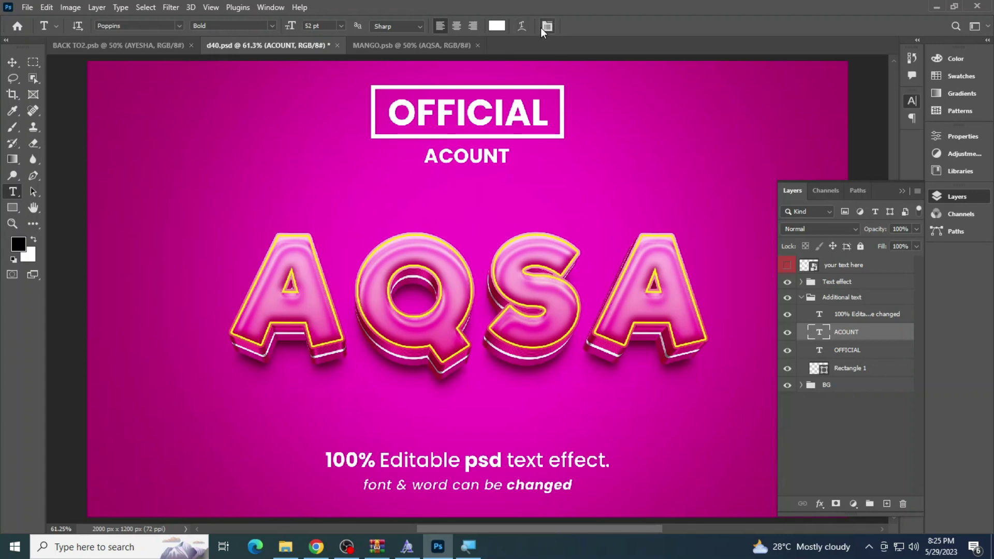
{"action": "left_click", "coordinate": [547, 26]}
{"action": "left_click", "coordinate": [851, 160]}
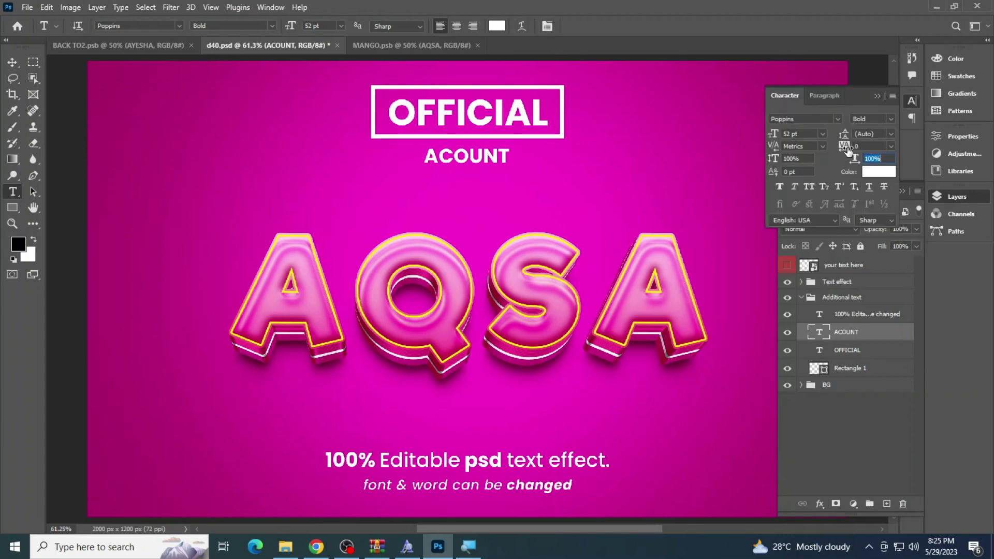
{"action": "left_click_drag", "start_coordinate": [844, 146], "coordinate": [849, 147]}
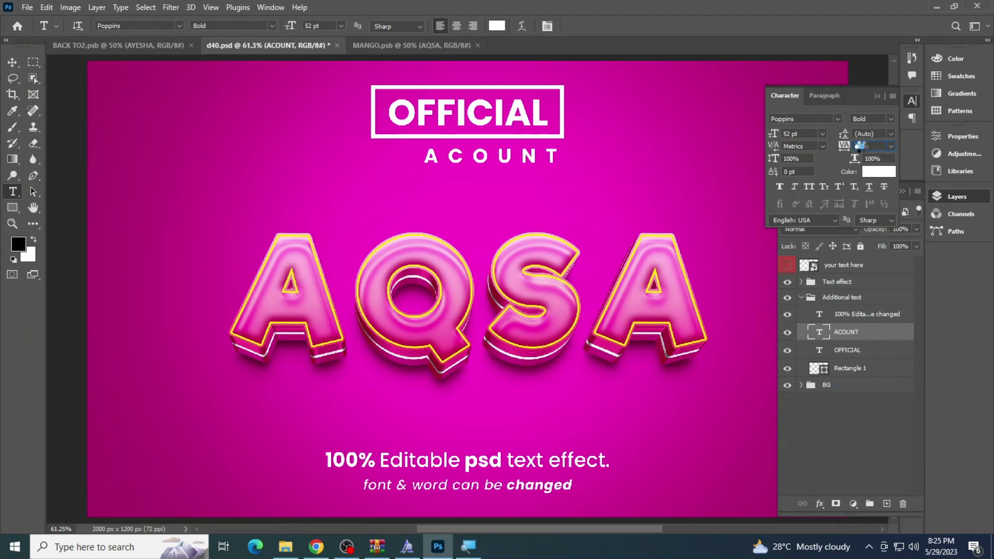
{"action": "left_click", "coordinate": [12, 62]}
{"action": "left_click_drag", "start_coordinate": [486, 157], "coordinate": [468, 158]}
Step: Rewrite the 100% Editable line as a designer credit with the designer's name, then start saving a copy
{"action": "left_click", "coordinate": [479, 459], "text": "ctrl"}
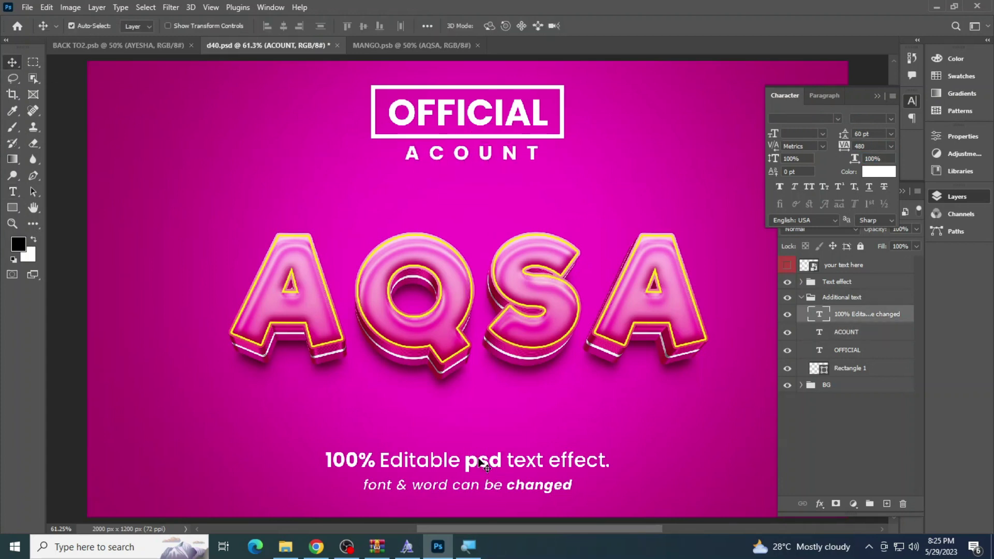
{"action": "left_click", "coordinate": [13, 192]}
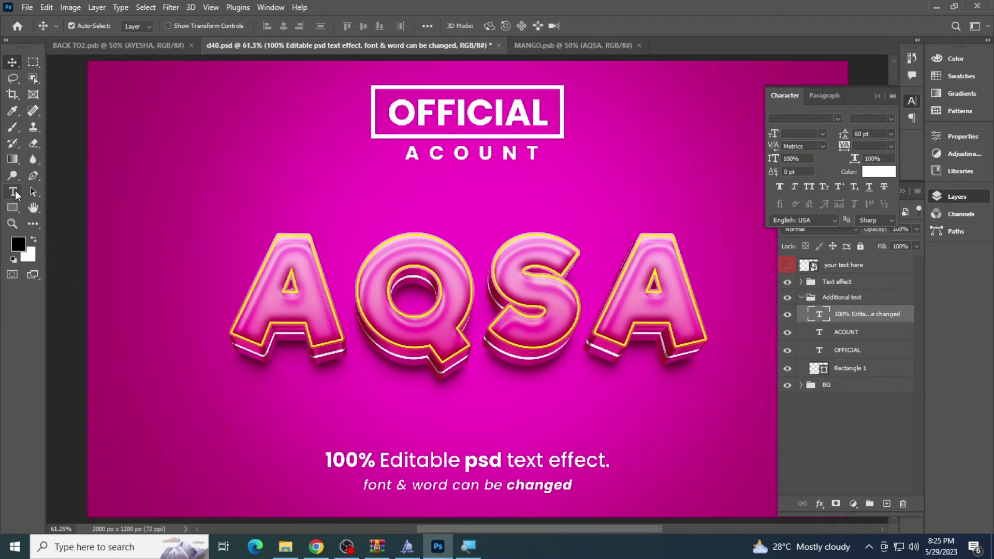
{"action": "left_click", "coordinate": [503, 460]}
{"action": "key", "text": "ctrl+a"}
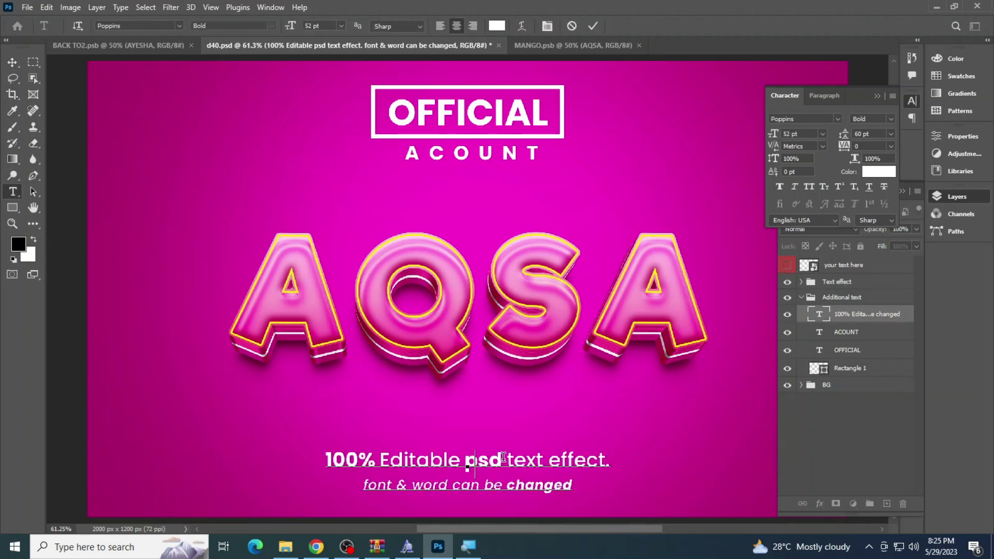
{"action": "type", "text": "DESIGNER BY A"}
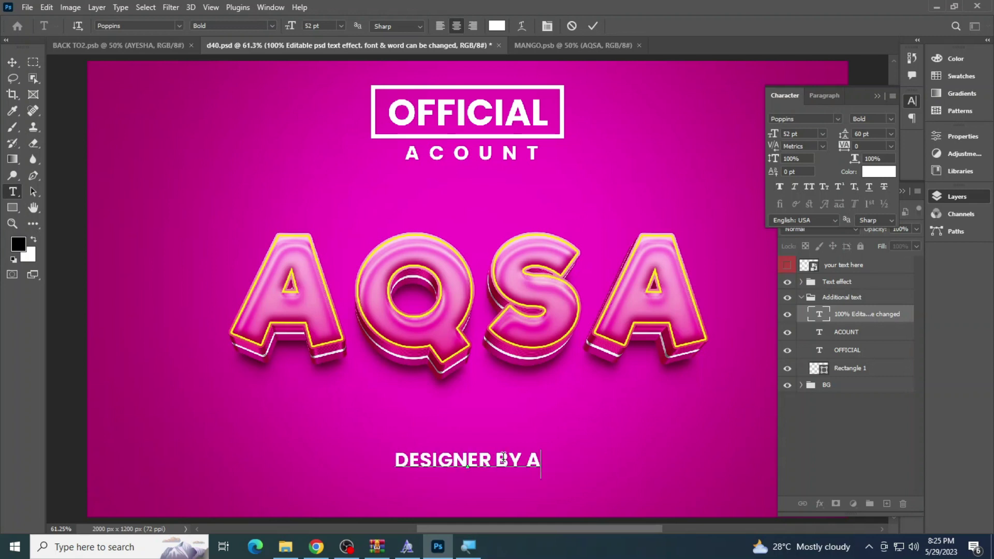
{"action": "type", "text": "ZHAR D"}
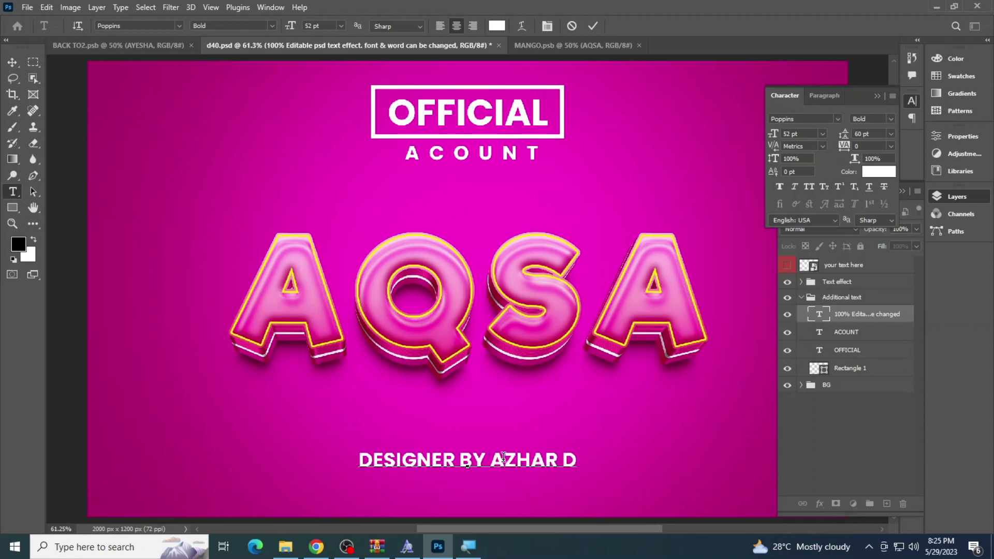
{"action": "key", "text": "BackSpace"}
{"action": "type", "text": "SHAKEEL"}
{"action": "left_click", "coordinate": [503, 458]}
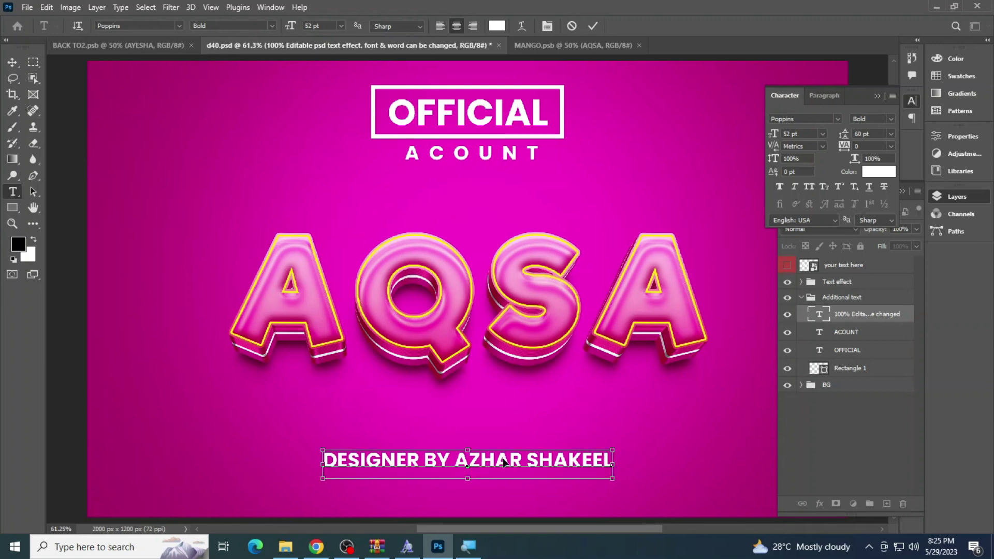
{"action": "left_click", "coordinate": [437, 303]}
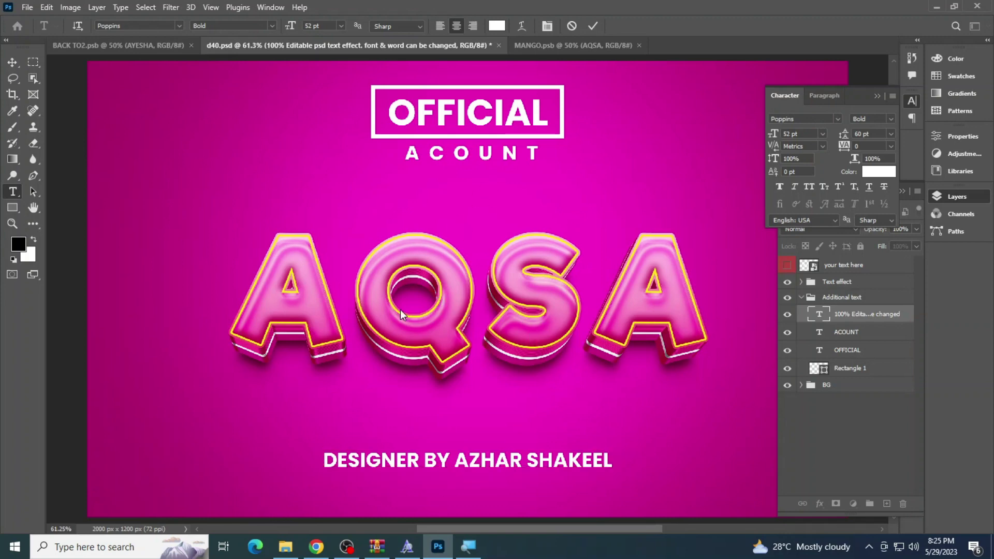
{"action": "key", "text": "ctrl+alt+s"}
{"action": "left_click", "coordinate": [155, 429]}
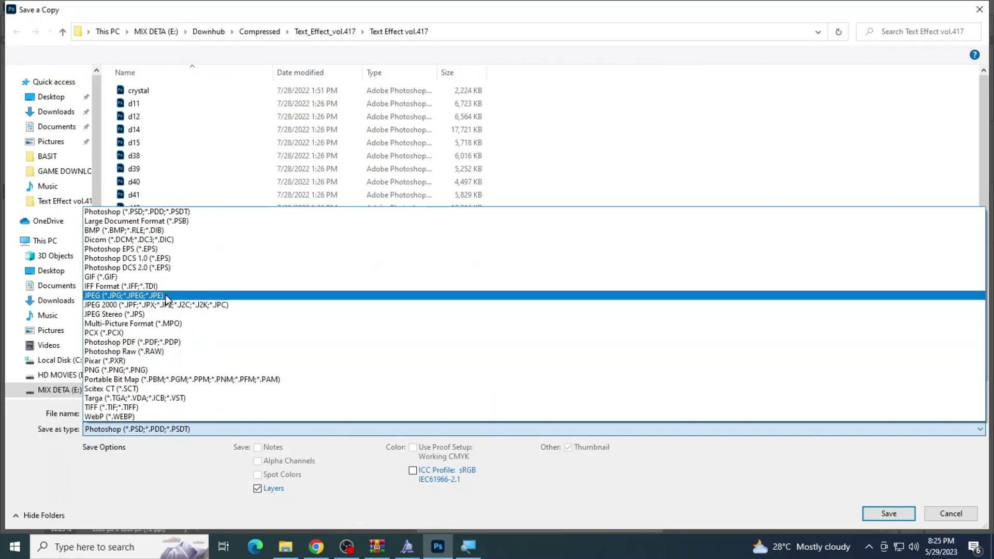
Step: Save the design as a JPEG named AQSA with the default JPEG options
{"action": "left_click", "coordinate": [166, 295]}
{"action": "left_click", "coordinate": [168, 413]}
{"action": "type", "text": "AQSA"}
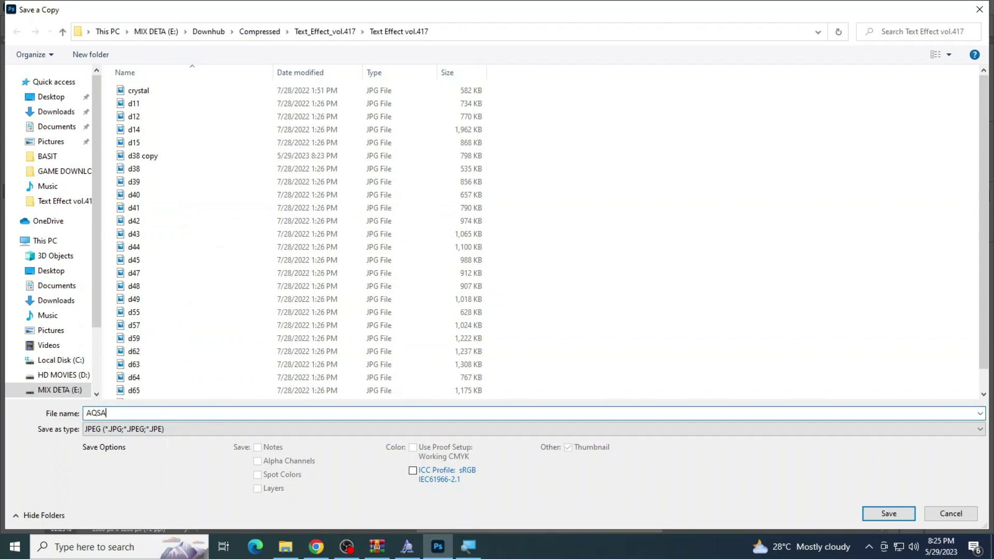
{"action": "left_click", "coordinate": [888, 512]}
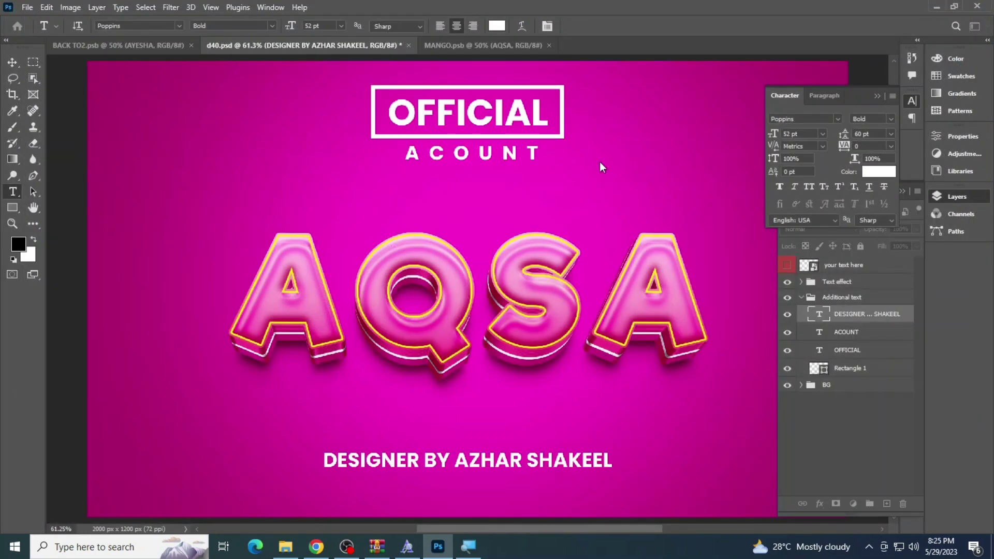
{"action": "left_click", "coordinate": [566, 127]}
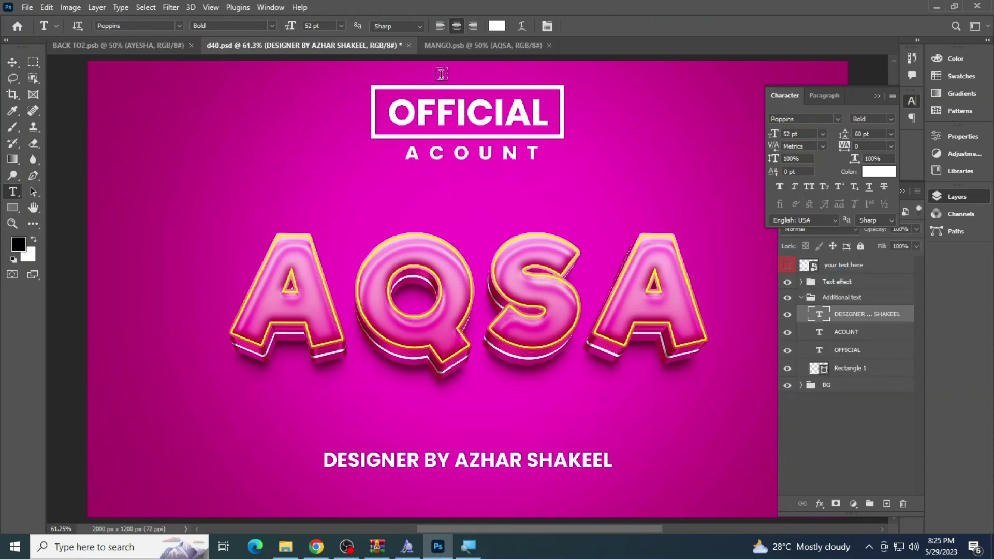
Step: Close d40.psd without saving and close BACK TO2.psb
{"action": "left_click", "coordinate": [408, 45]}
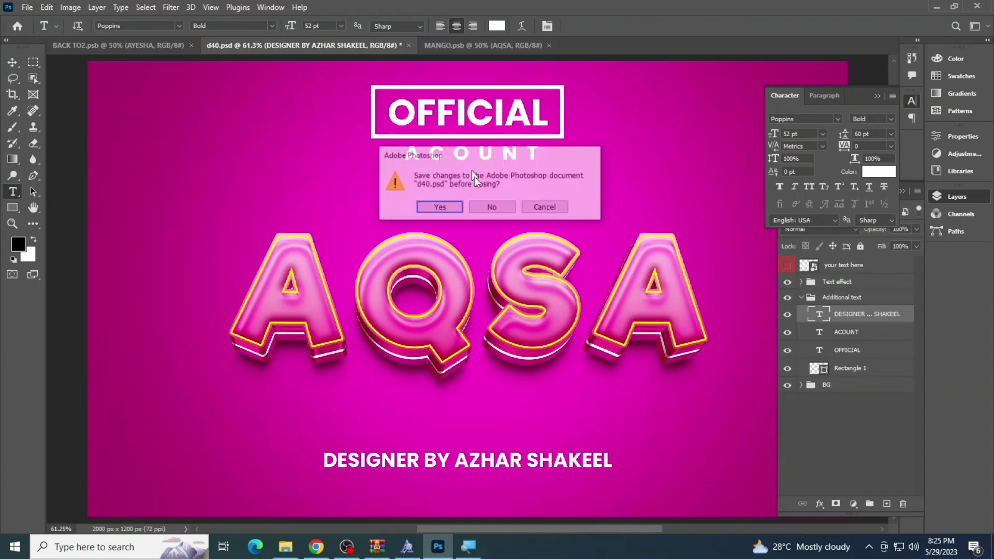
{"action": "left_click", "coordinate": [486, 212]}
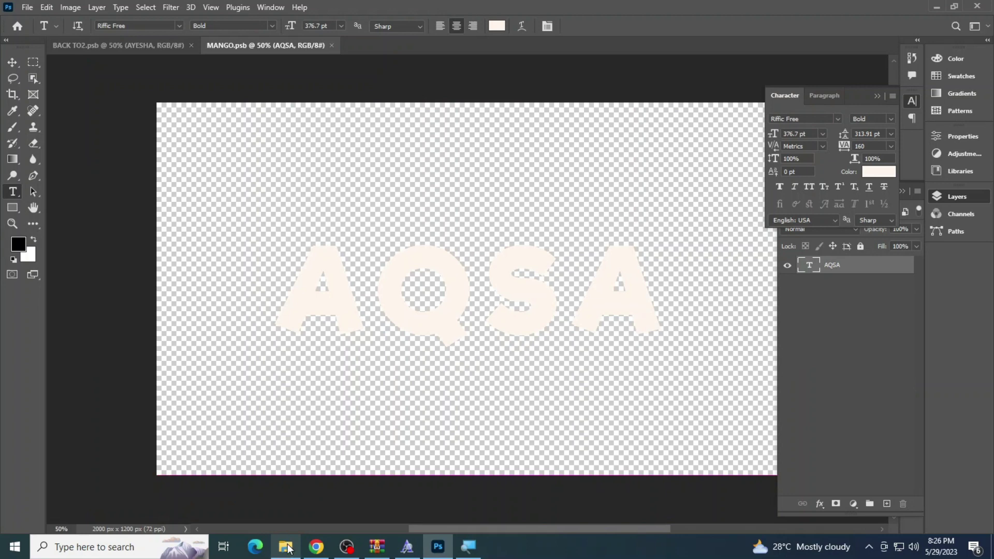
{"action": "left_click", "coordinate": [191, 46]}
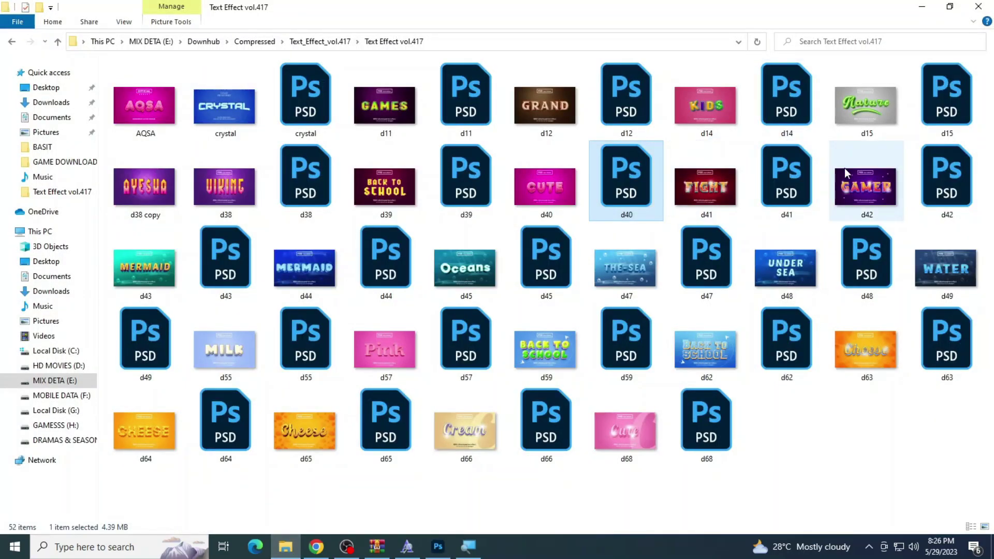
Step: Open the d41.psd FIGHT template and its headline smart object, skipping the text-layer update
{"action": "double_click", "coordinate": [704, 199]}
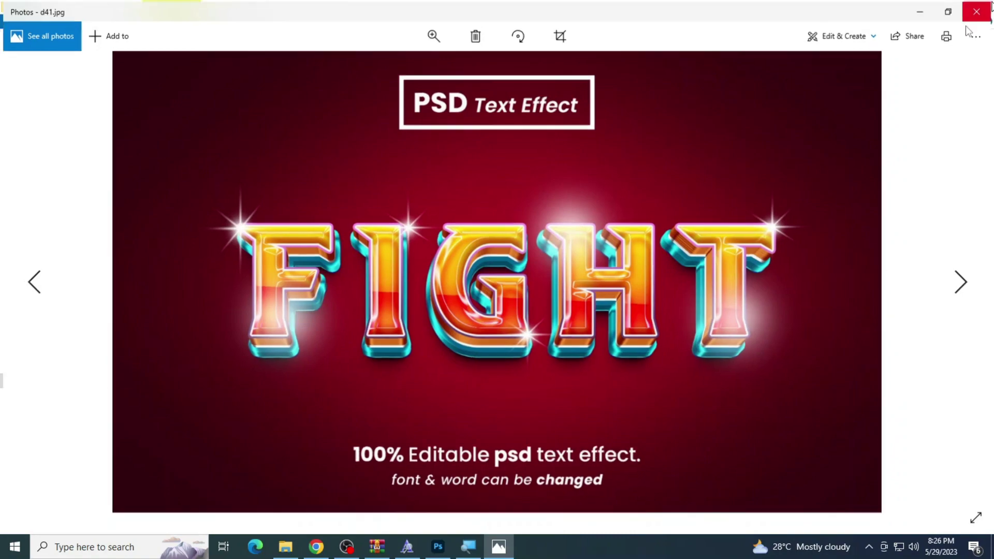
{"action": "key", "text": "alt+F4"}
{"action": "double_click", "coordinate": [776, 202]}
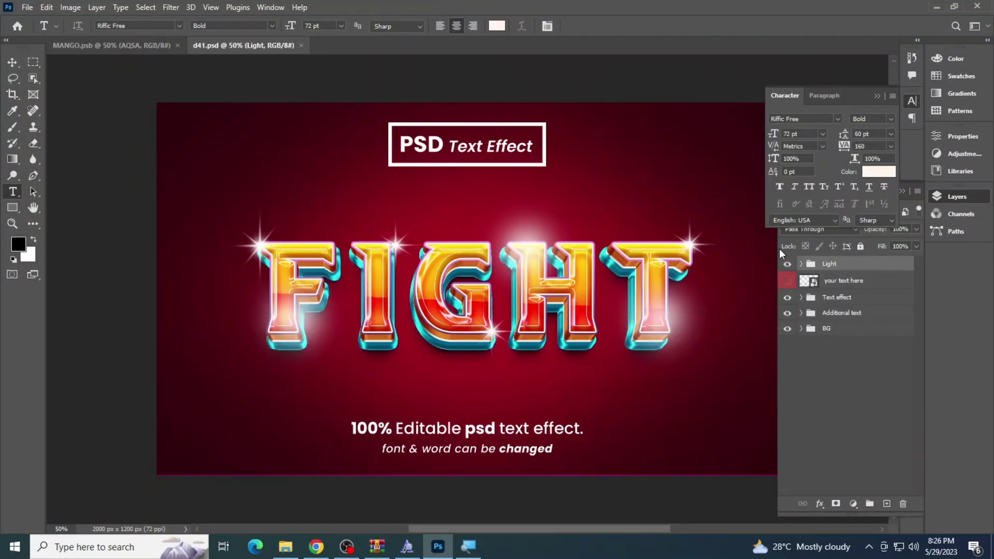
{"action": "double_click", "coordinate": [822, 282]}
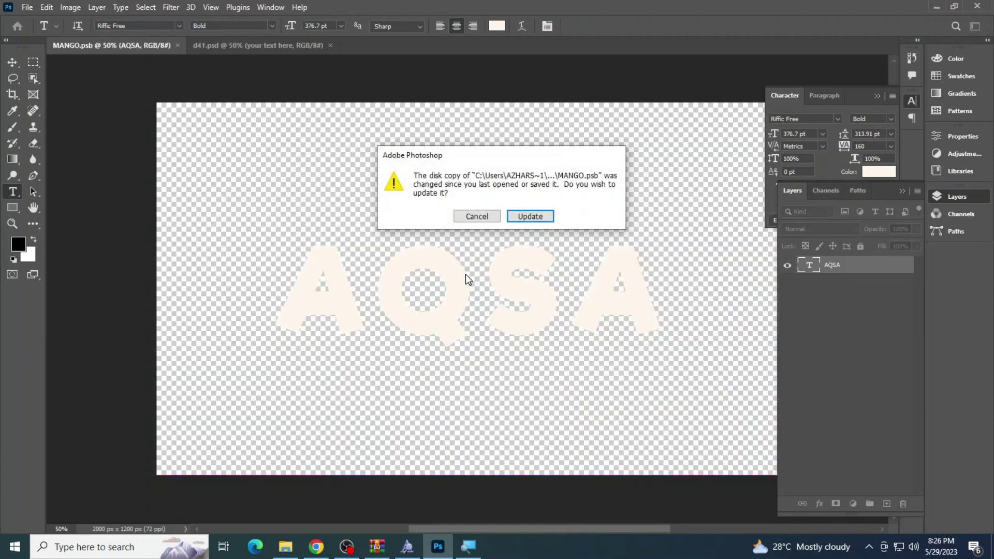
{"action": "left_click", "coordinate": [515, 216]}
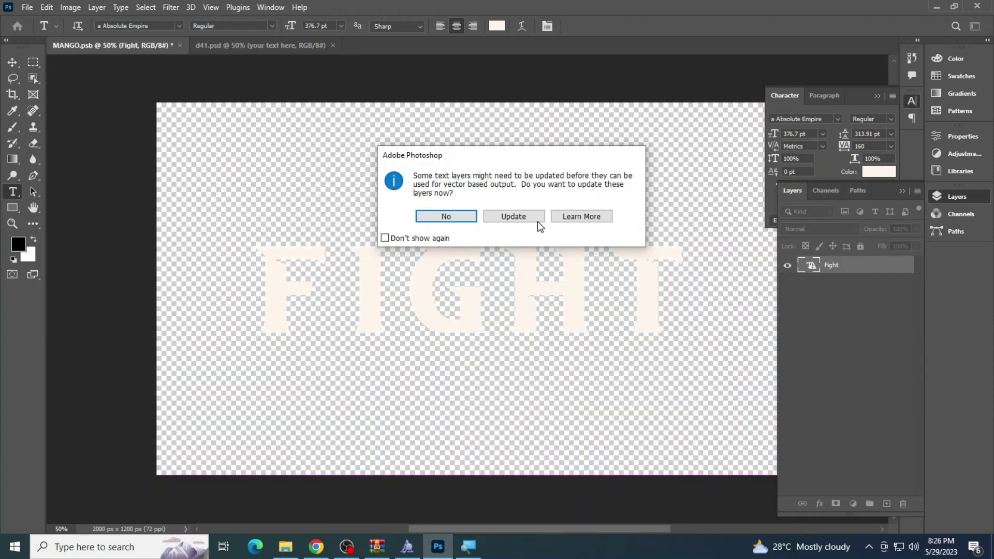
{"action": "left_click", "coordinate": [446, 218]}
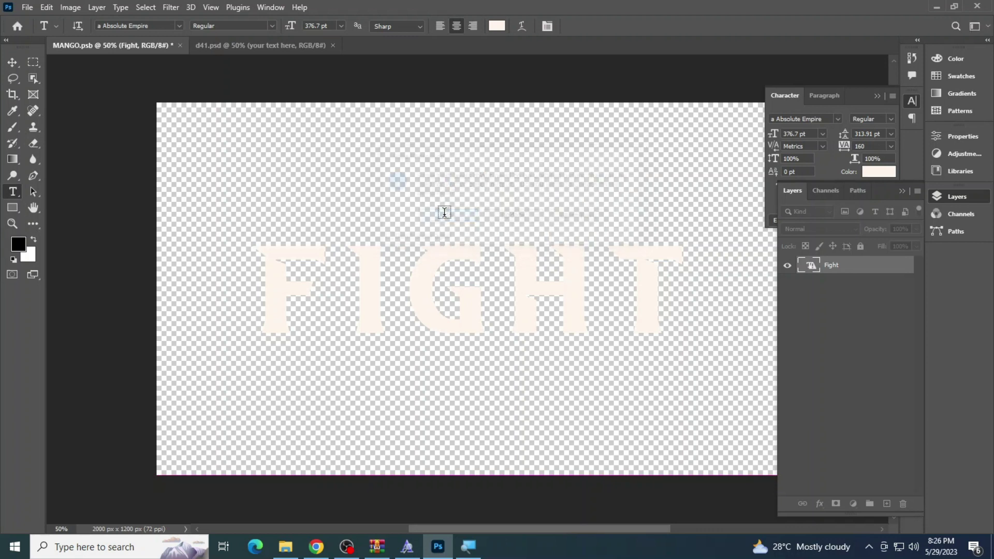
Step: Retype the headline as FAMOUS, scale it to 309 pt, and return to the template
{"action": "left_click", "coordinate": [420, 293]}
{"action": "key", "text": "ctrl+a"}
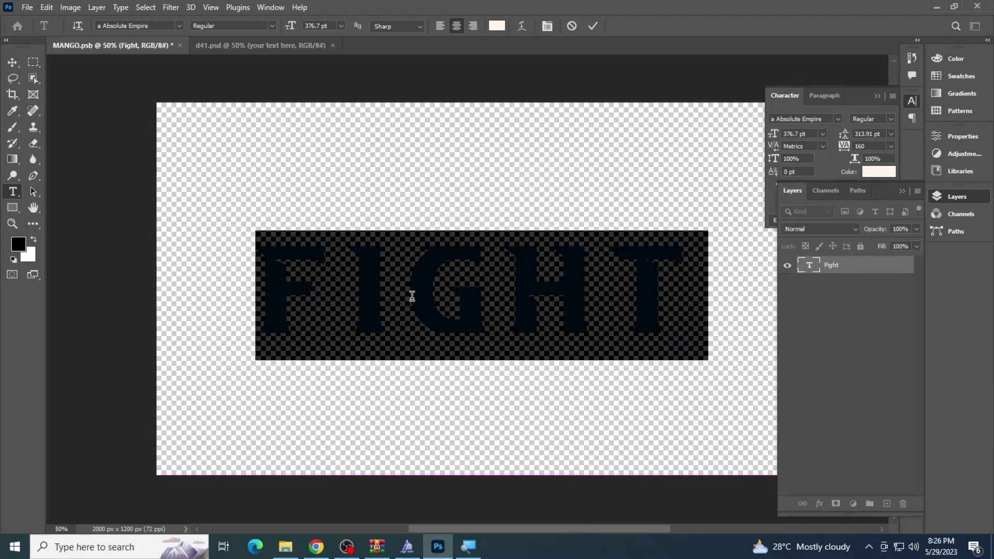
{"action": "type", "text": "FAMOUS"}
{"action": "key", "text": "ctrl+a"}
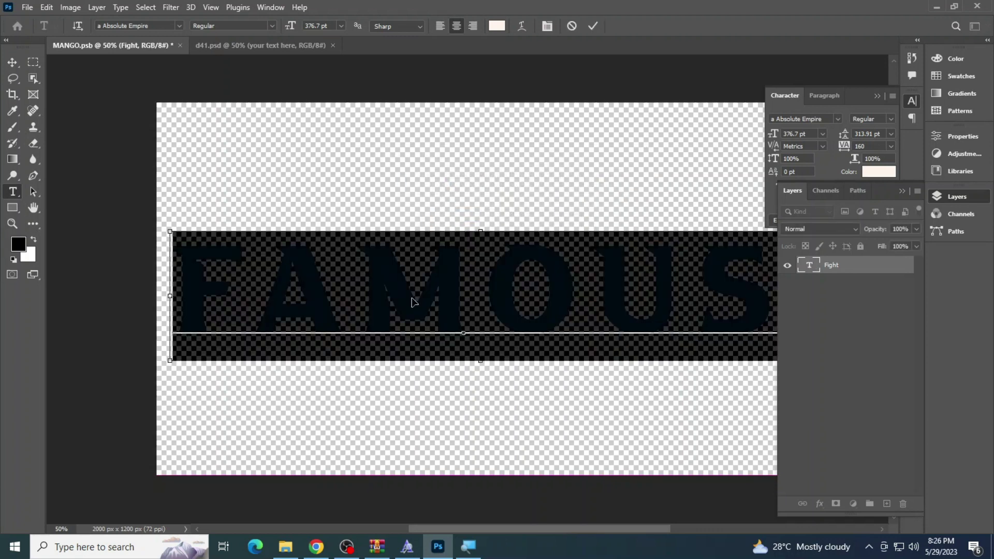
{"action": "left_click_drag", "start_coordinate": [290, 26], "coordinate": [250, 32]}
{"action": "left_click", "coordinate": [458, 321]}
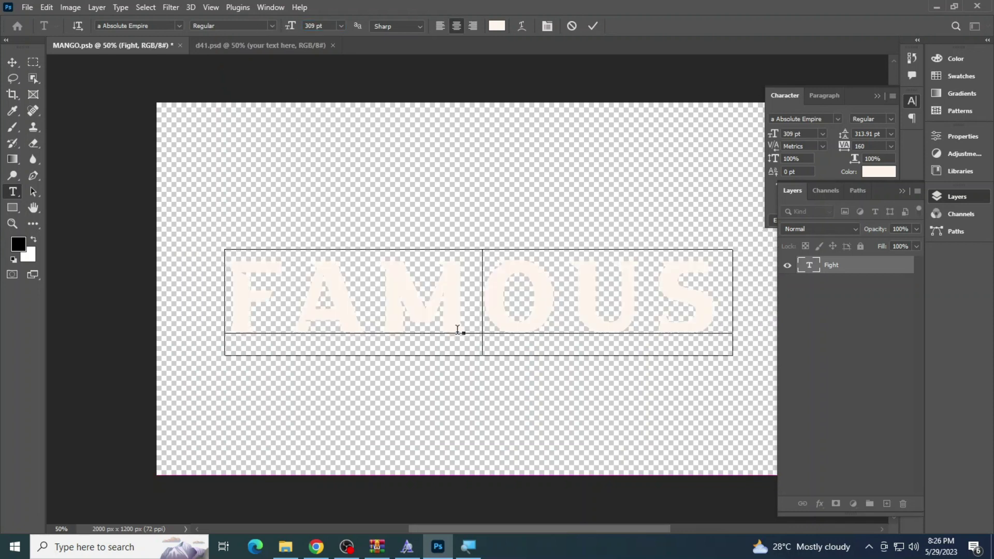
{"action": "left_click", "coordinate": [235, 44]}
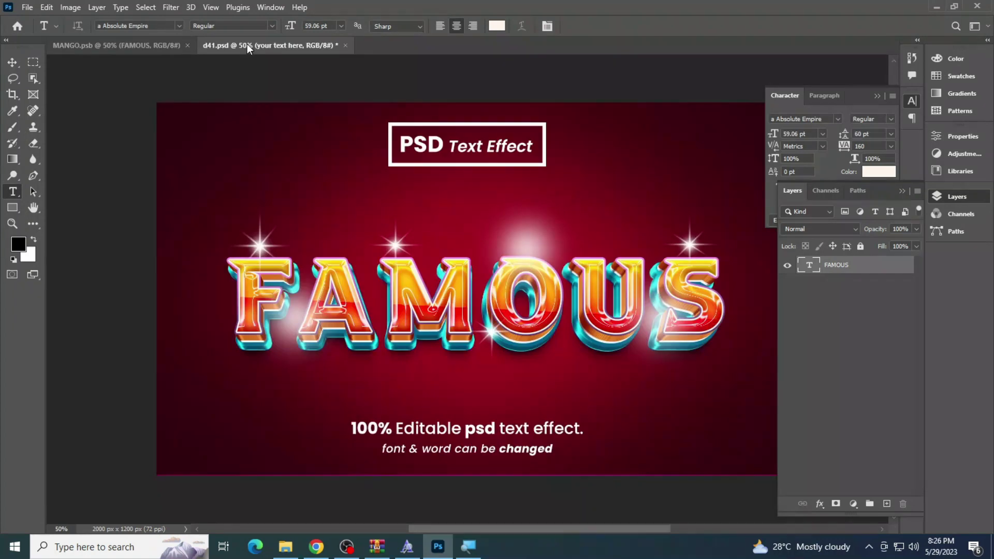
Step: Fit the d41 image on screen and collapse the character and layers panels
{"action": "left_click", "coordinate": [12, 223]}
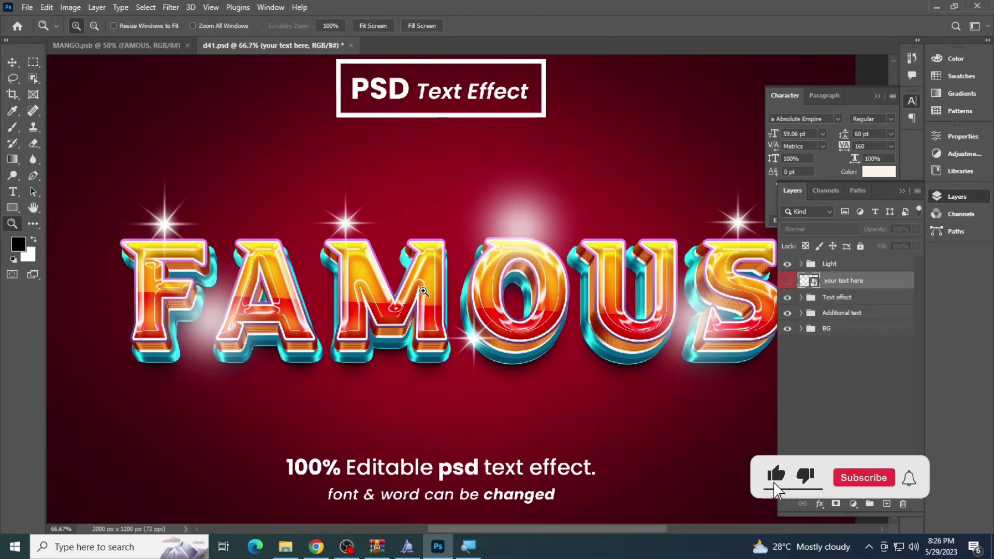
{"action": "right_click", "coordinate": [409, 256]}
{"action": "left_click", "coordinate": [429, 265]}
{"action": "left_click", "coordinate": [913, 120]}
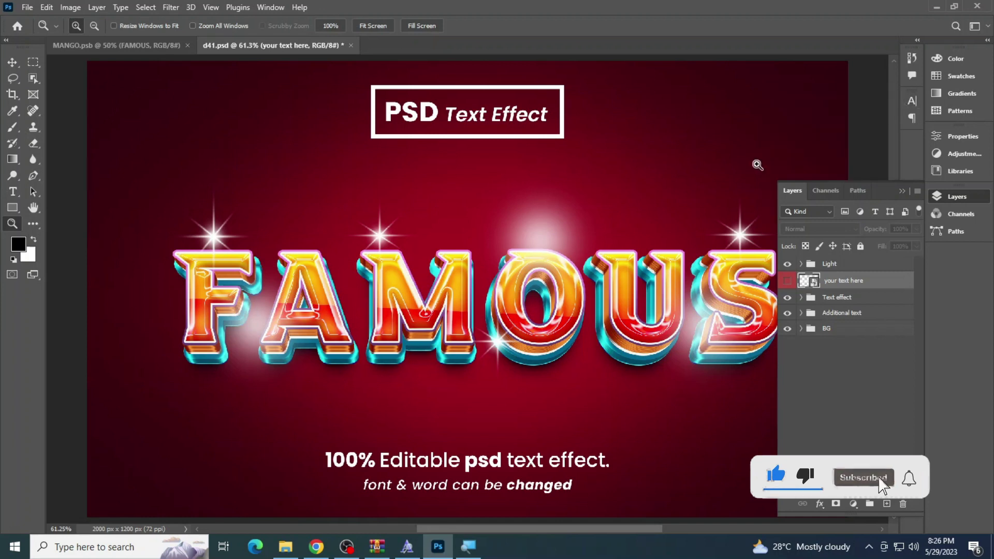
{"action": "left_click", "coordinate": [958, 197]}
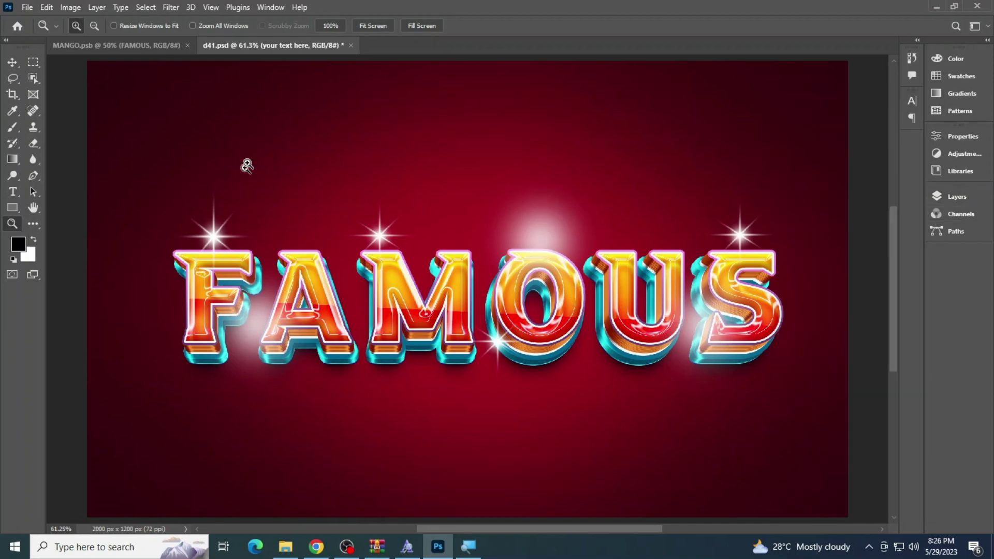
Step: Close d41 and open the d42 GAMER template from the folder
{"action": "left_click", "coordinate": [351, 45]}
{"action": "left_click", "coordinate": [492, 206]}
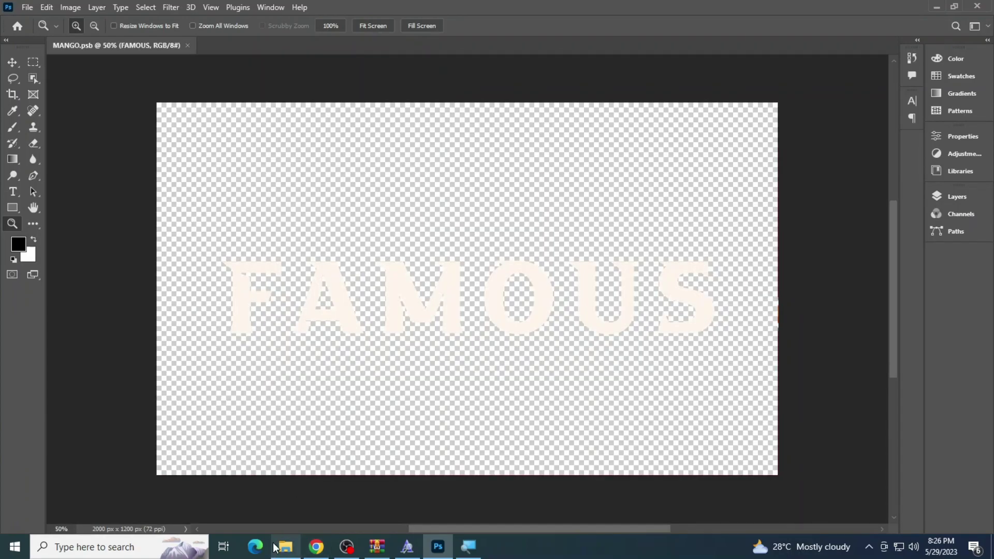
{"action": "left_click", "coordinate": [284, 547]}
{"action": "double_click", "coordinate": [946, 181]}
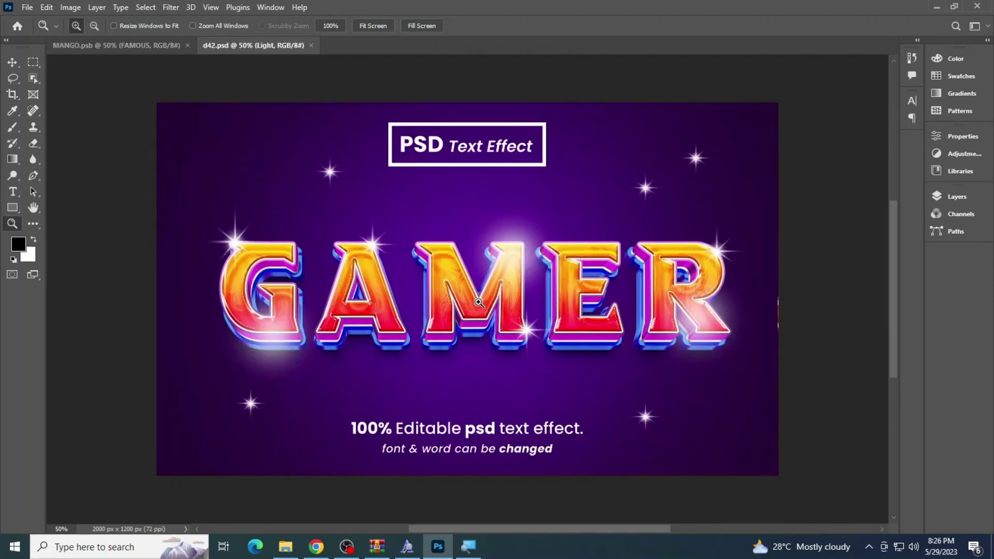
Step: Open the headline smart object, cancel a stray text entry, and hide the ACTION layer's texture
{"action": "left_click", "coordinate": [952, 197]}
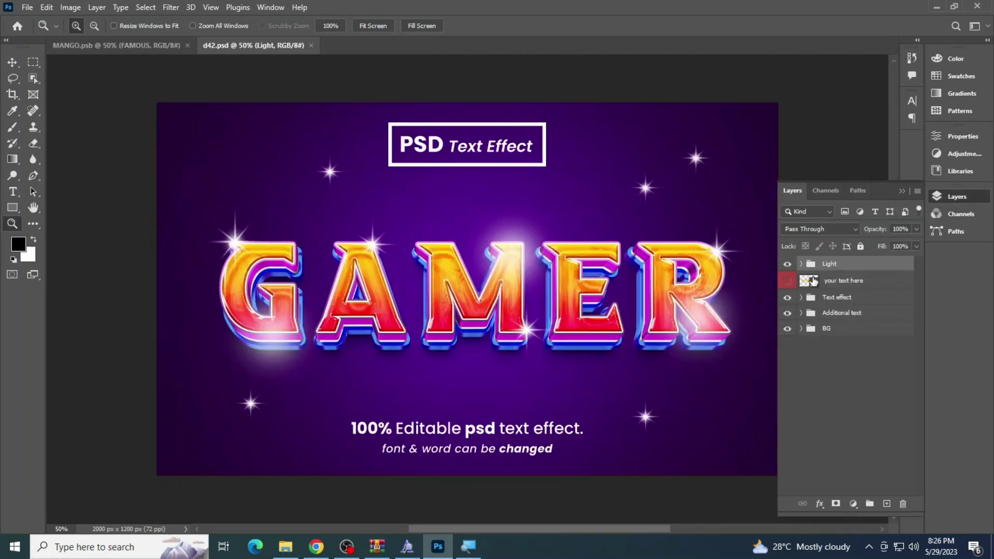
{"action": "double_click", "coordinate": [811, 282]}
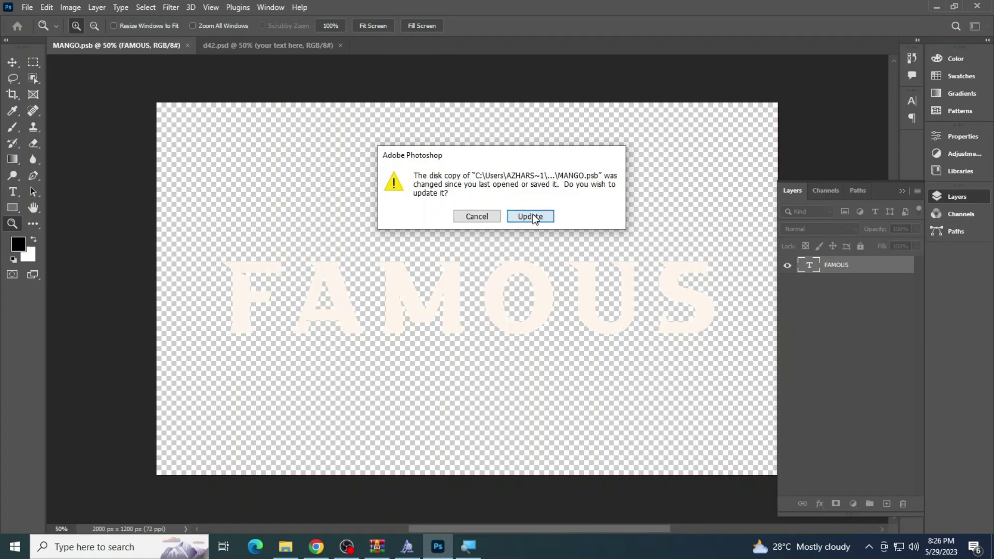
{"action": "left_click", "coordinate": [531, 217]}
{"action": "left_click", "coordinate": [12, 192]}
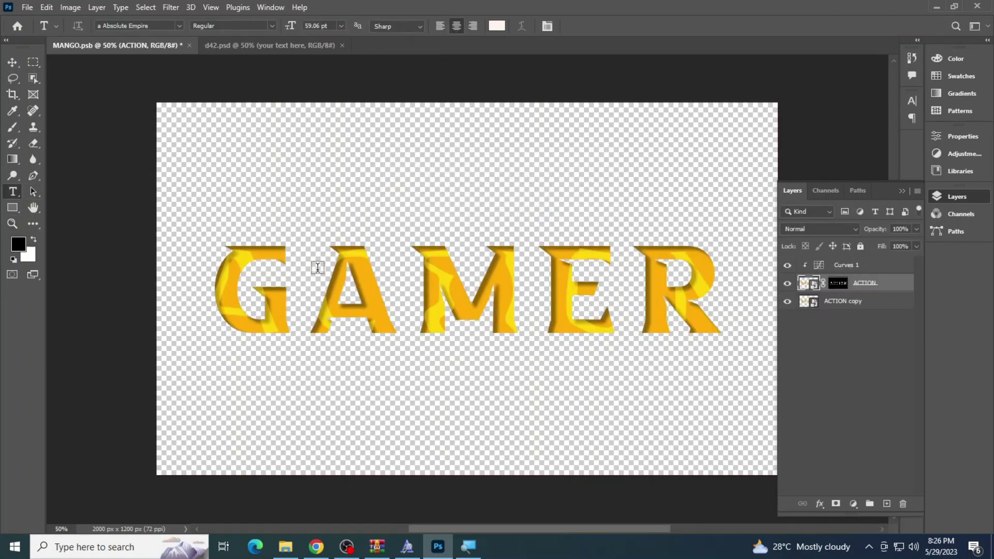
{"action": "left_click", "coordinate": [319, 268]}
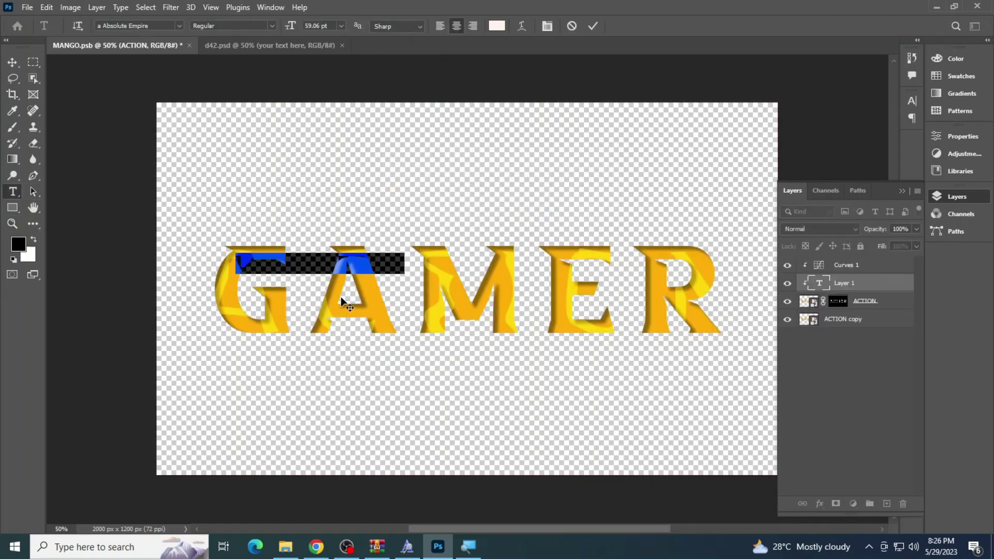
{"action": "left_click", "coordinate": [572, 27]}
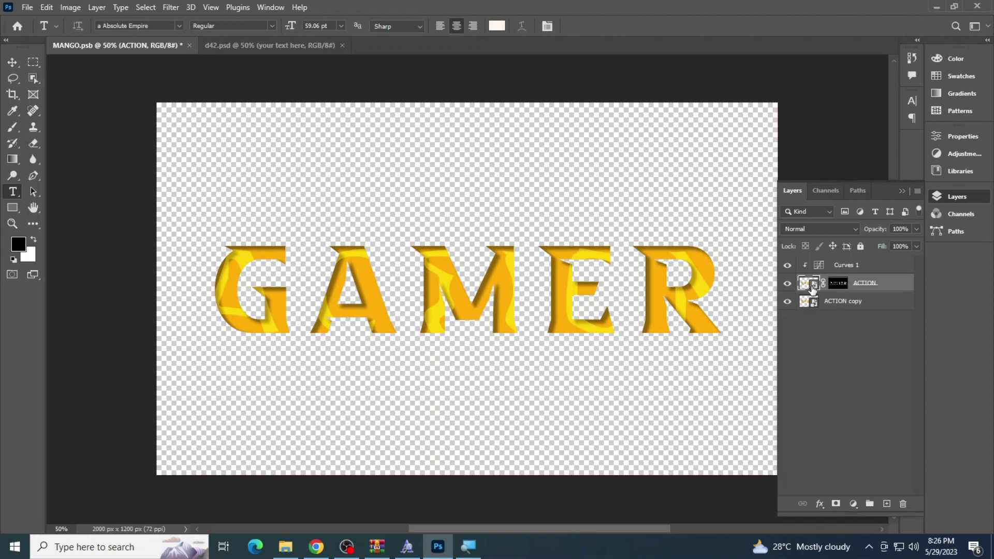
{"action": "left_click", "coordinate": [787, 283]}
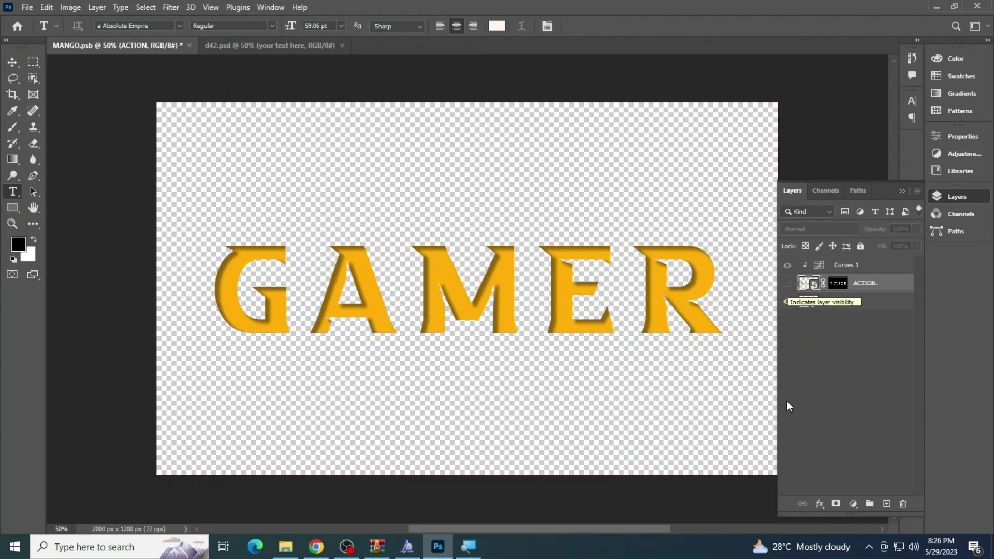
Step: Replace the GAMER text with AZHAR in its nested smart object and close it
{"action": "double_click", "coordinate": [813, 284]}
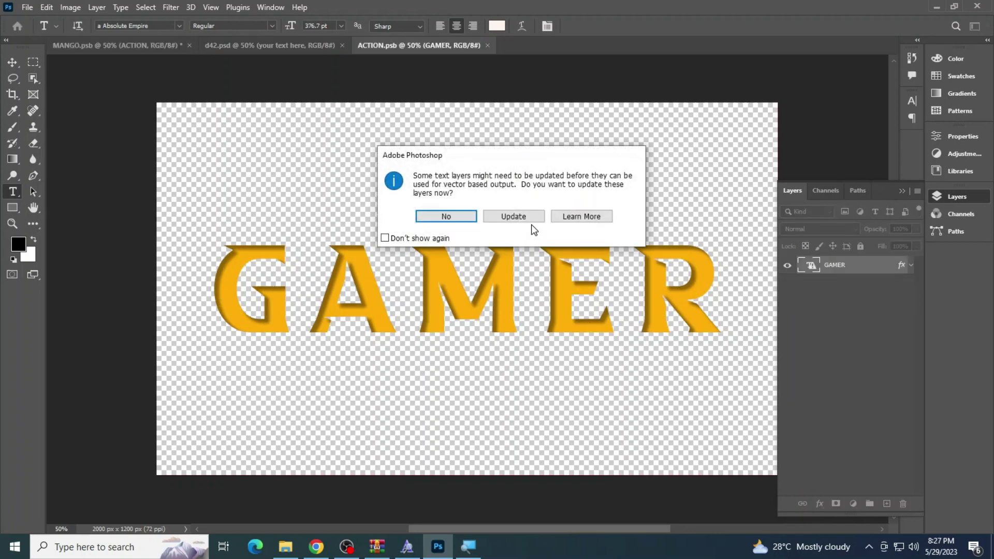
{"action": "left_click", "coordinate": [452, 218]}
{"action": "left_click", "coordinate": [431, 288]}
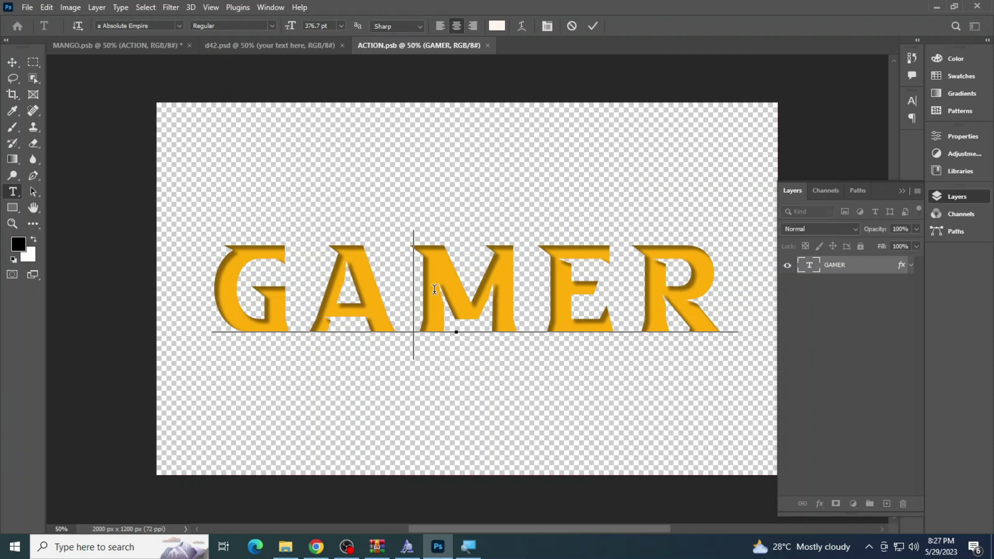
{"action": "key", "text": "ctrl+a"}
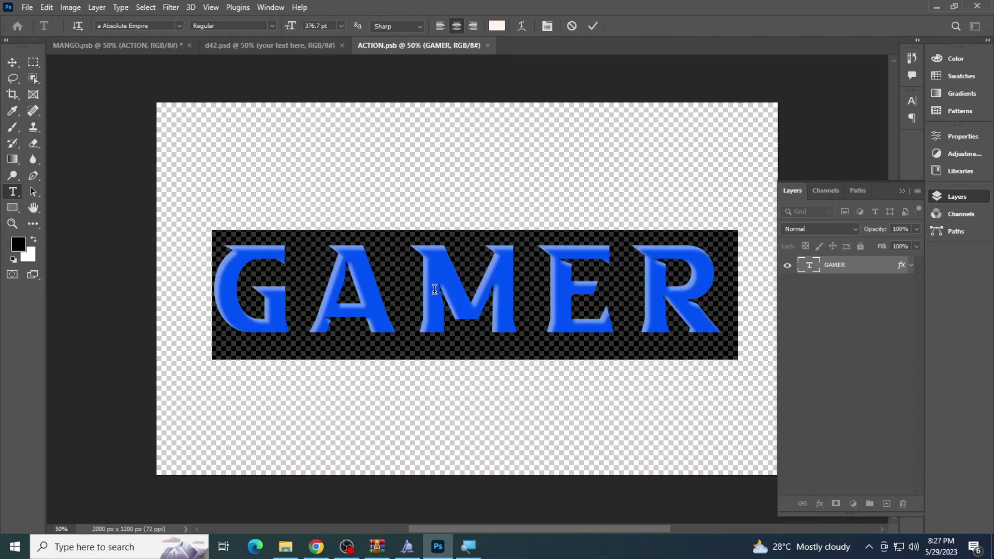
{"action": "type", "text": "AZHAR"}
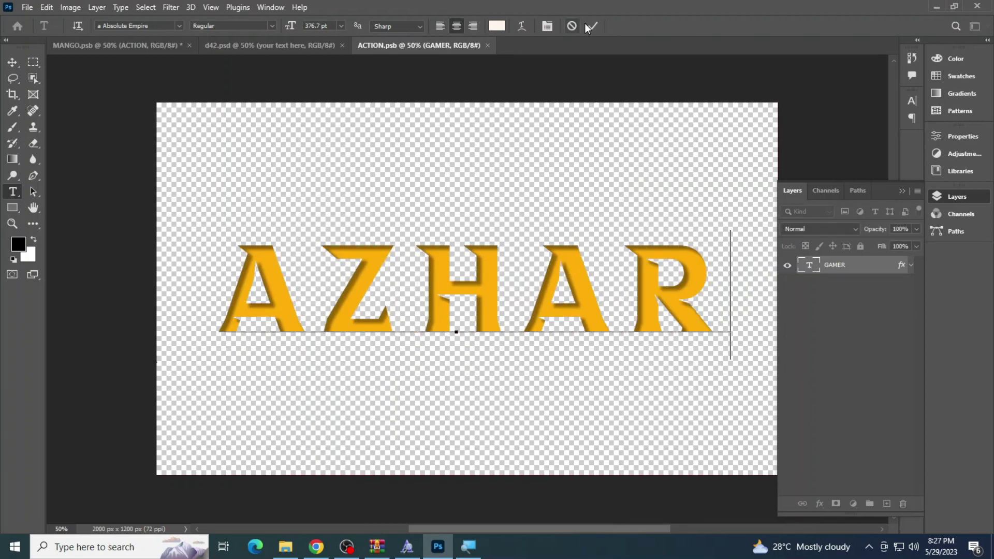
{"action": "left_click", "coordinate": [586, 33]}
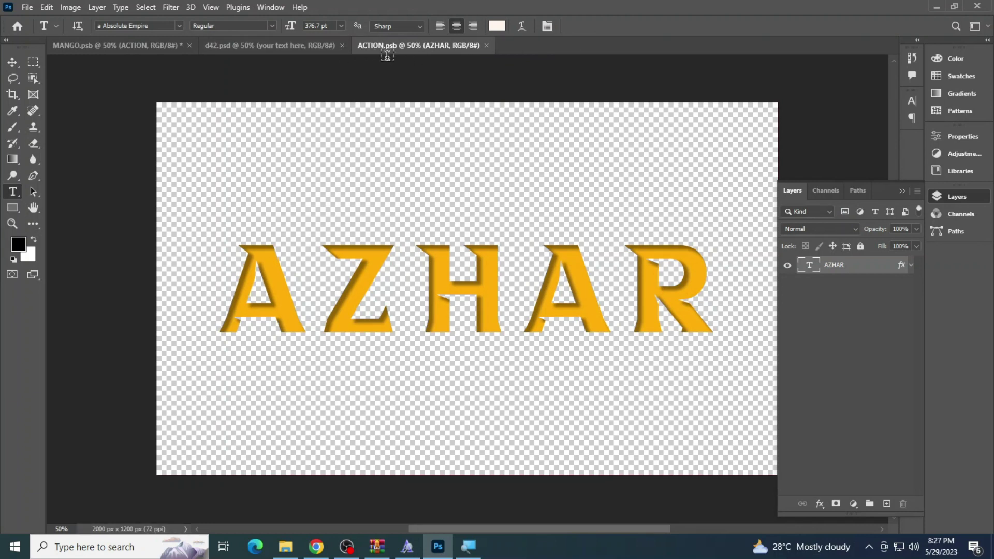
{"action": "left_click", "coordinate": [30, 7]}
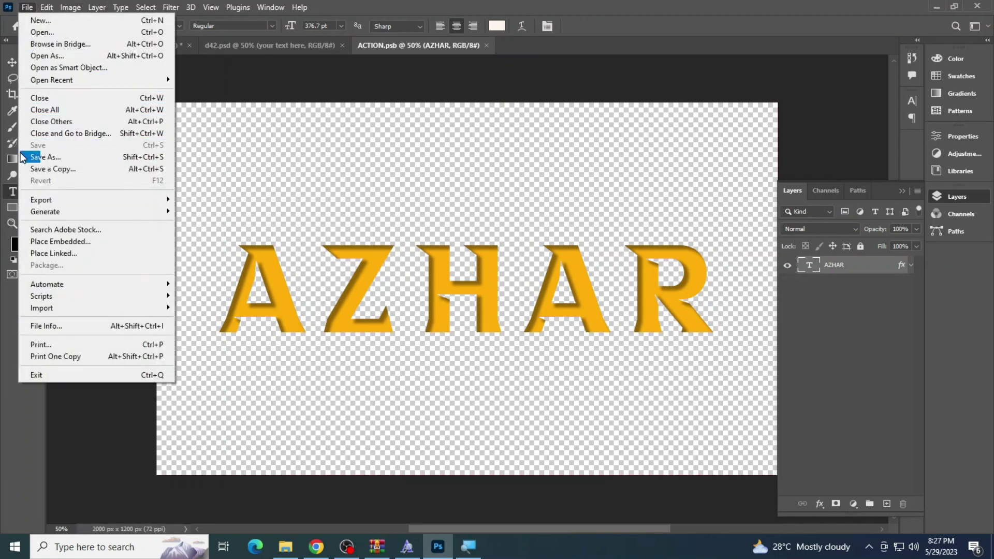
{"action": "left_click", "coordinate": [483, 48]}
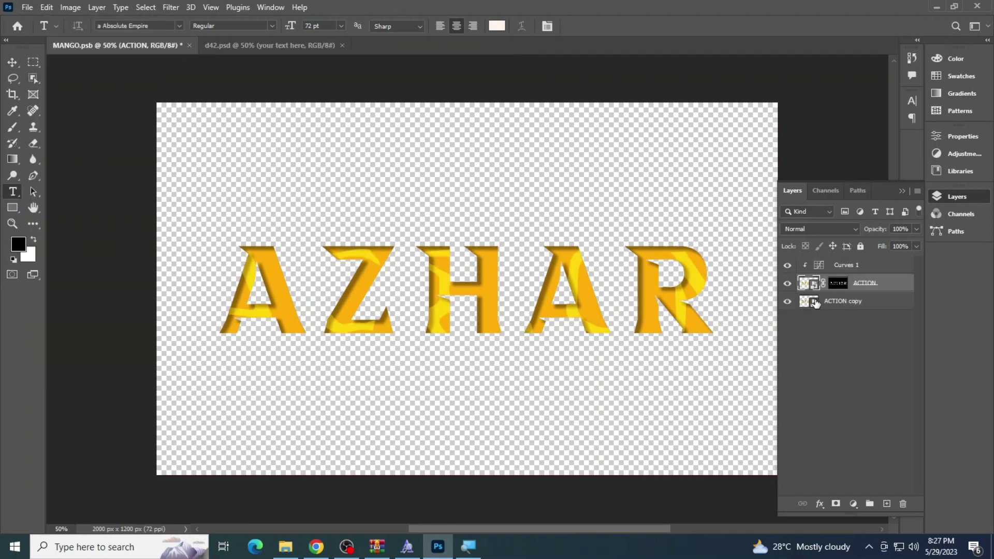
Step: Save the AZHAR smart object contents, close it, and return to the mango template
{"action": "double_click", "coordinate": [814, 302]}
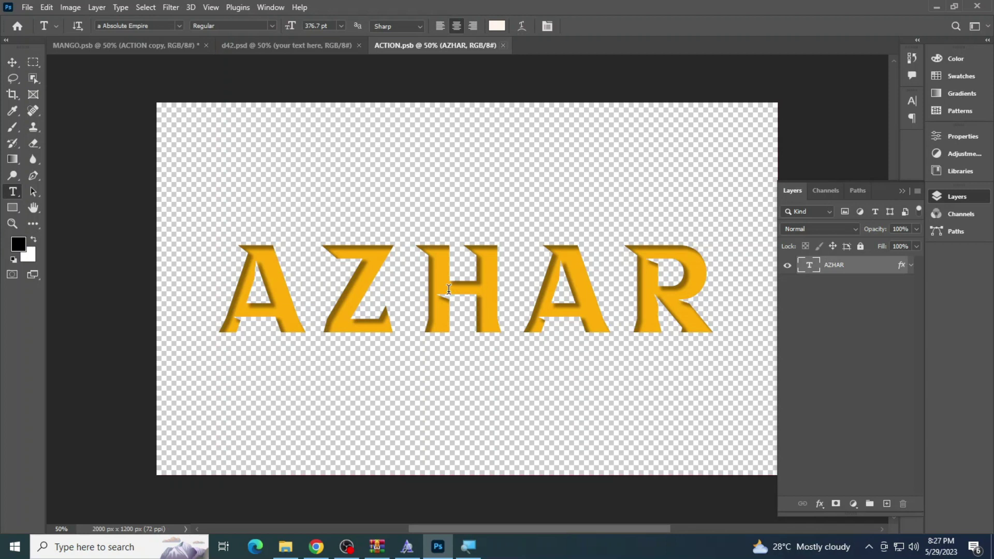
{"action": "left_click", "coordinate": [447, 286]}
{"action": "left_click", "coordinate": [27, 7]}
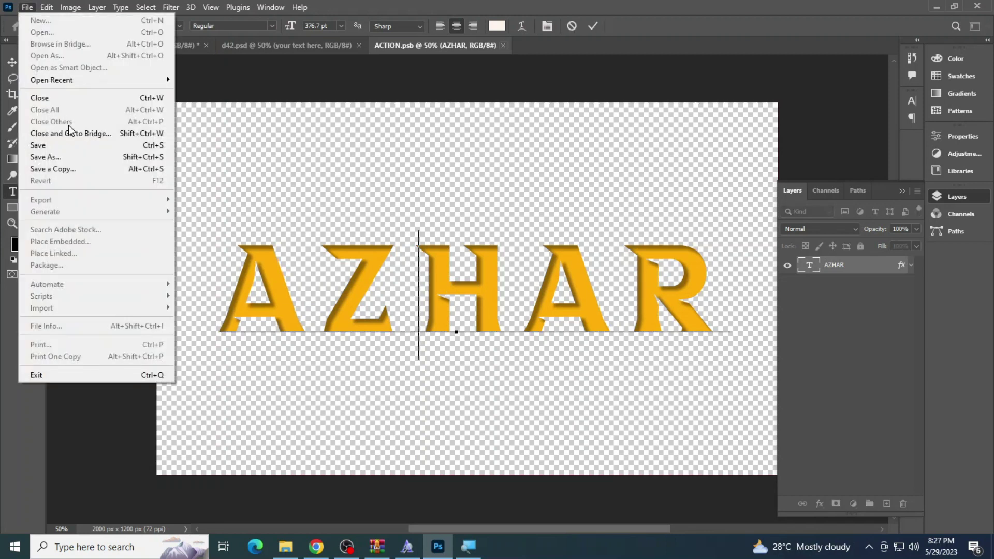
{"action": "left_click", "coordinate": [56, 146]}
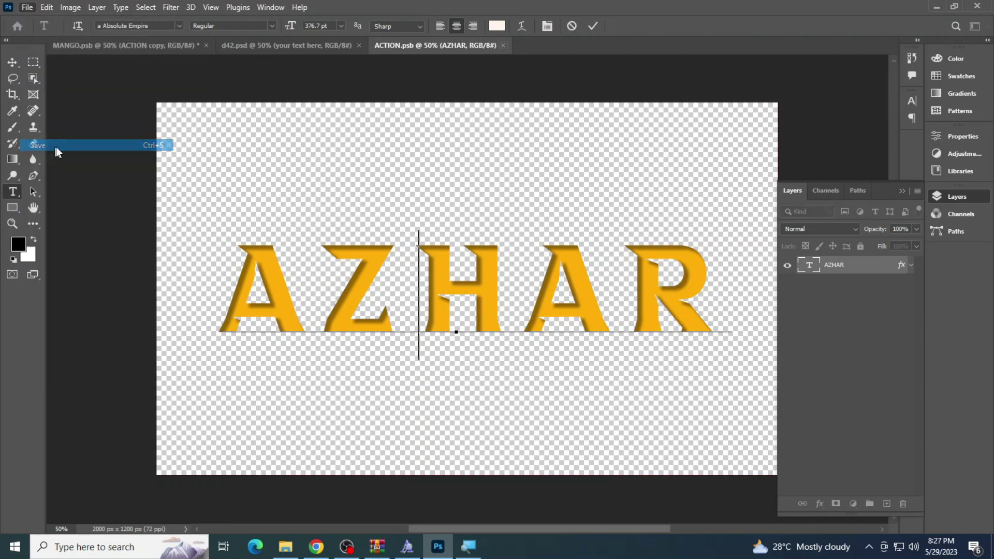
{"action": "left_click", "coordinate": [305, 46]}
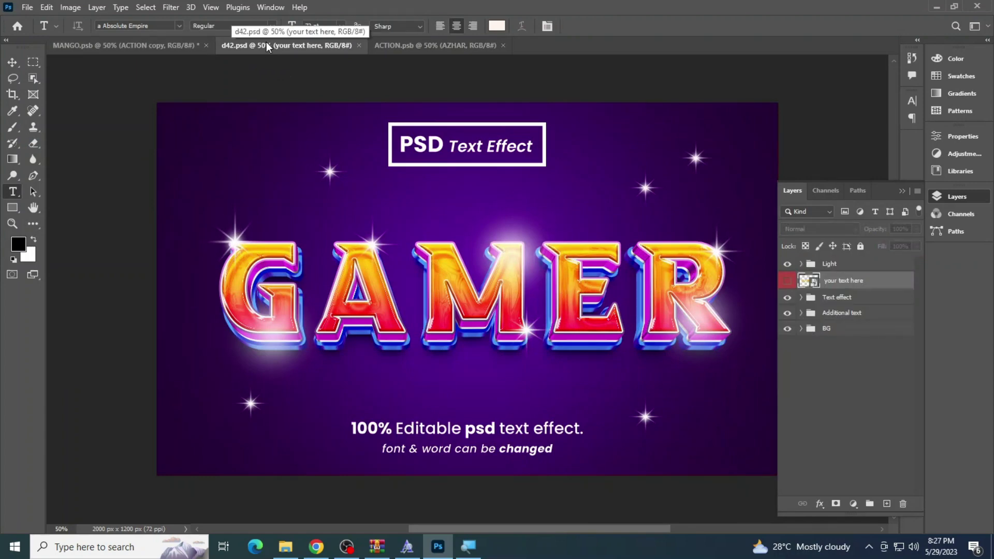
{"action": "left_click", "coordinate": [412, 47]}
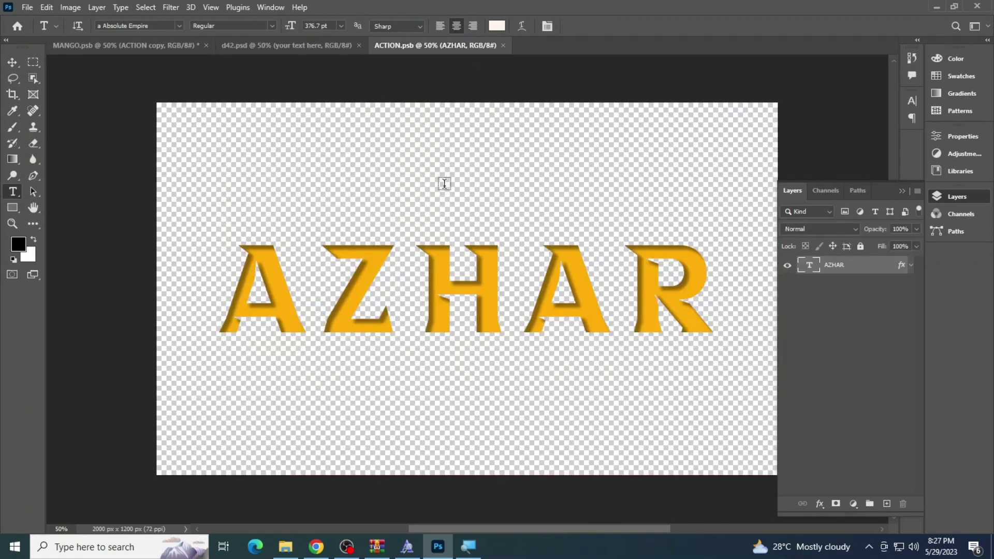
{"action": "left_click", "coordinate": [27, 7]}
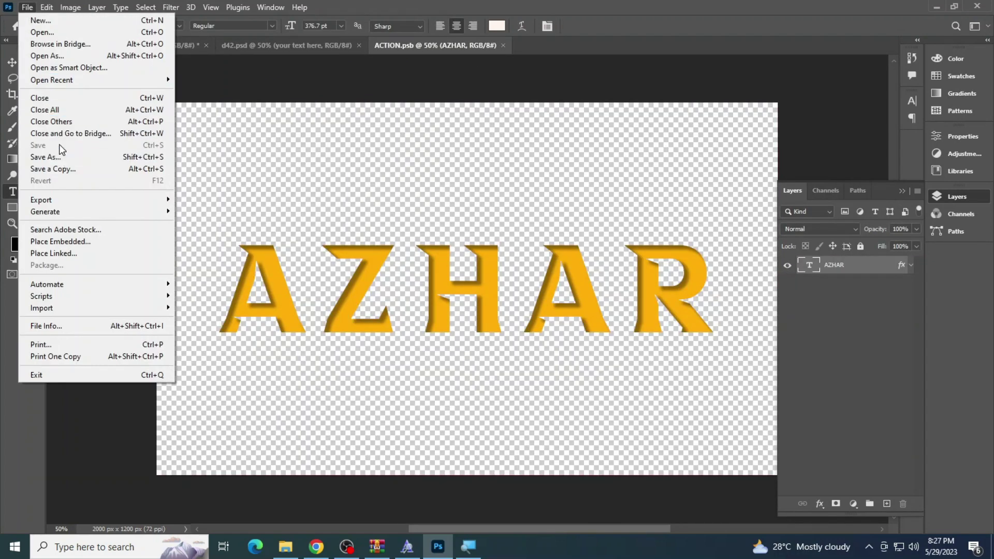
{"action": "left_click", "coordinate": [477, 45]}
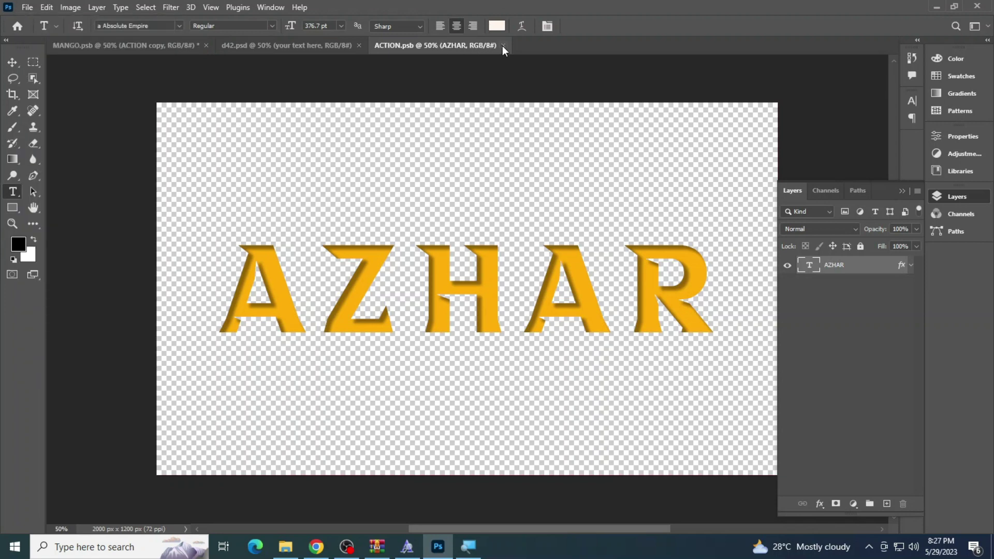
{"action": "left_click", "coordinate": [502, 45]}
{"action": "left_click", "coordinate": [110, 44]}
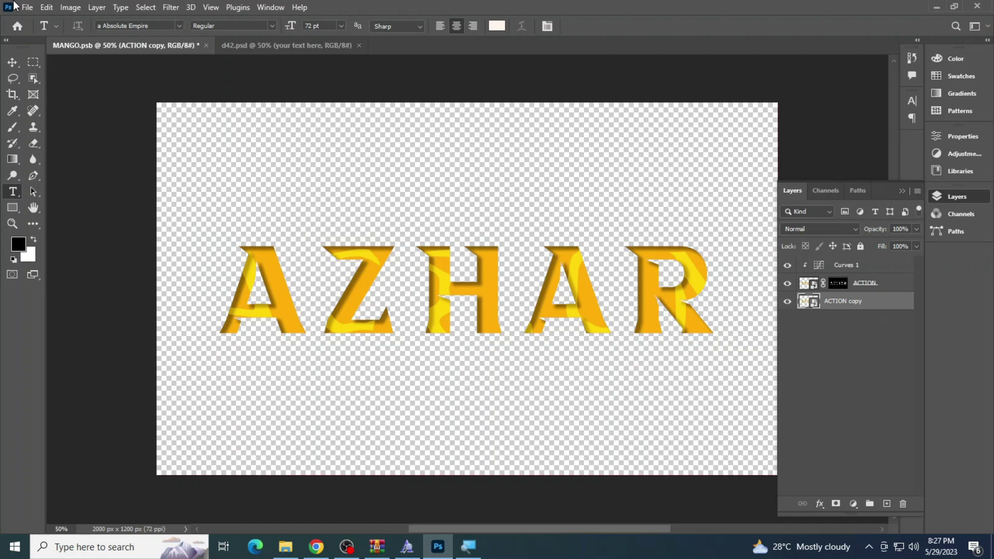
Step: Save MANGO.psb and view the d42 AZHAR artwork fitted on screen
{"action": "left_click", "coordinate": [25, 7]}
{"action": "left_click", "coordinate": [47, 140]}
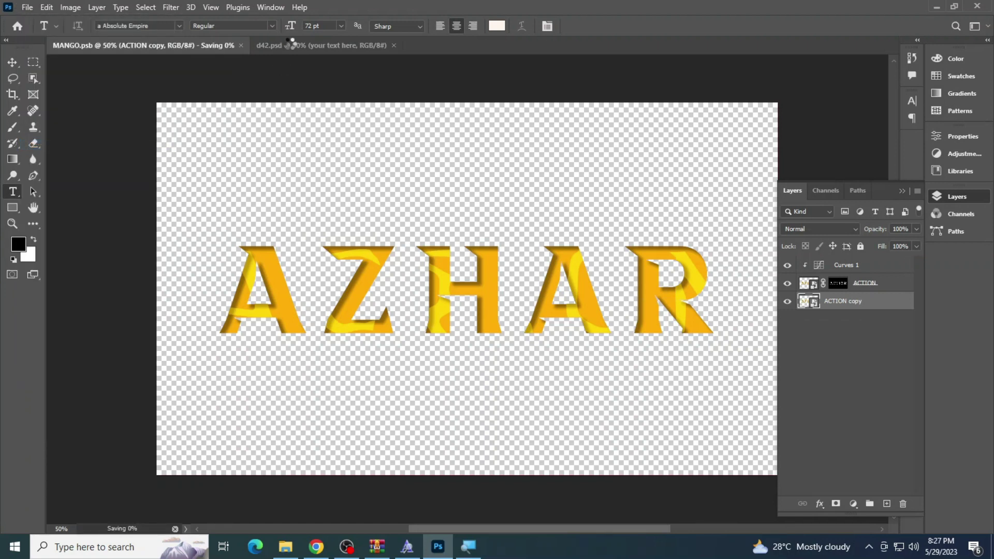
{"action": "left_click", "coordinate": [292, 45]}
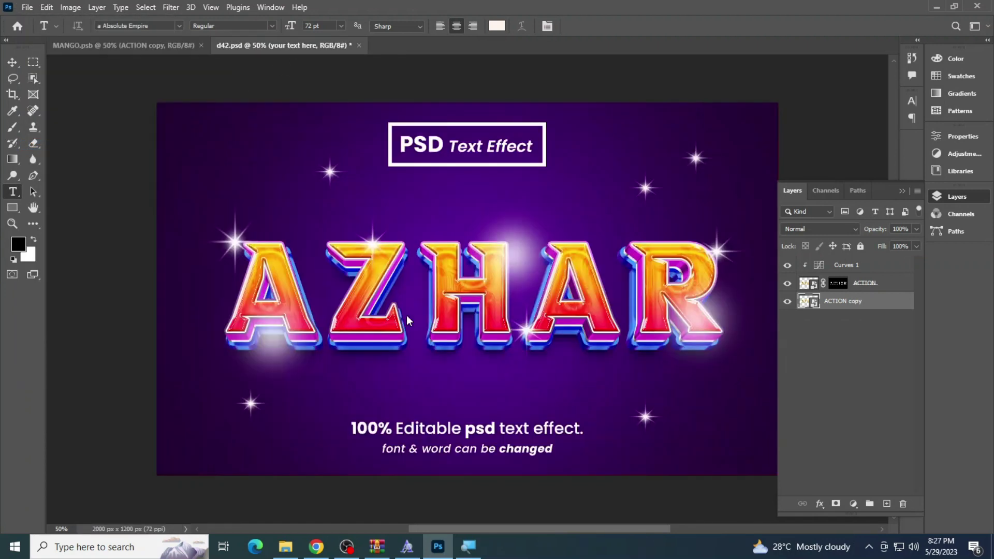
{"action": "left_click", "coordinate": [12, 224]}
{"action": "left_click", "coordinate": [503, 295]}
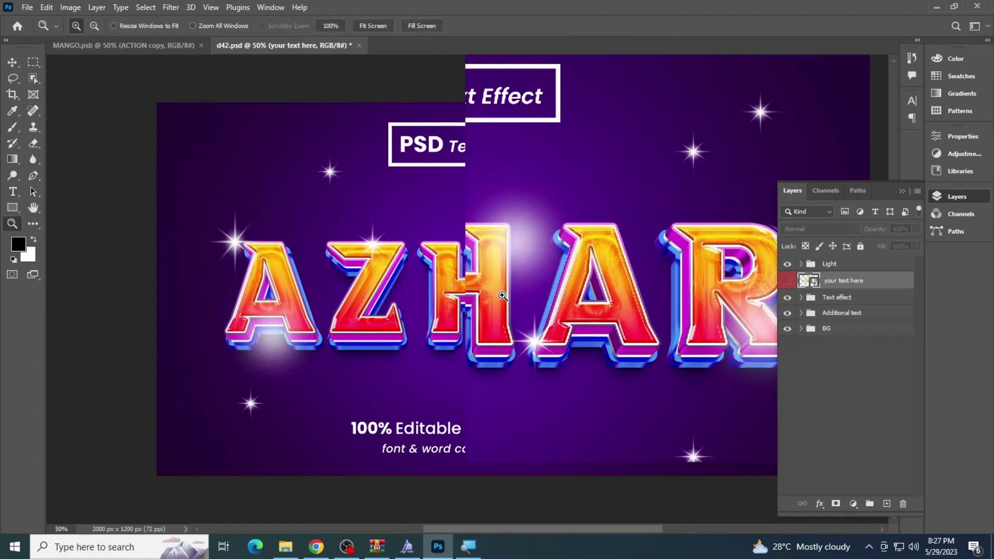
{"action": "right_click", "coordinate": [415, 251]}
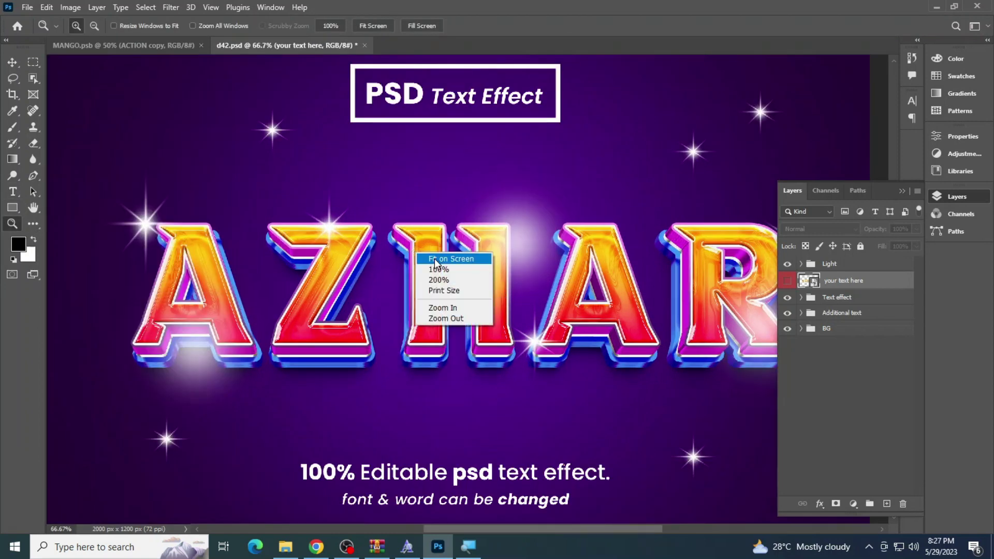
{"action": "left_click", "coordinate": [433, 259]}
Step: Hide the Additional text caption and close d42 without saving its changes
{"action": "left_click", "coordinate": [786, 313]}
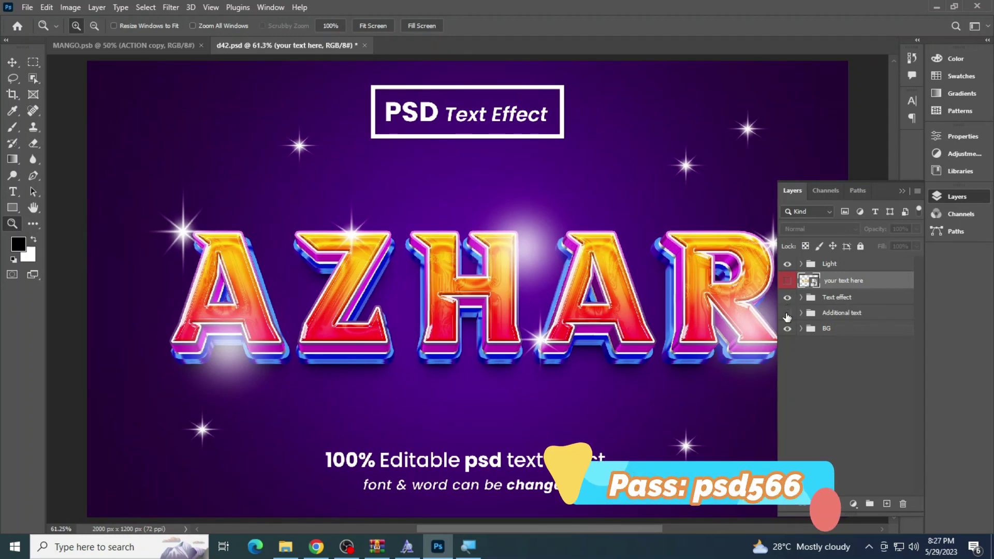
{"action": "left_click", "coordinate": [958, 197]}
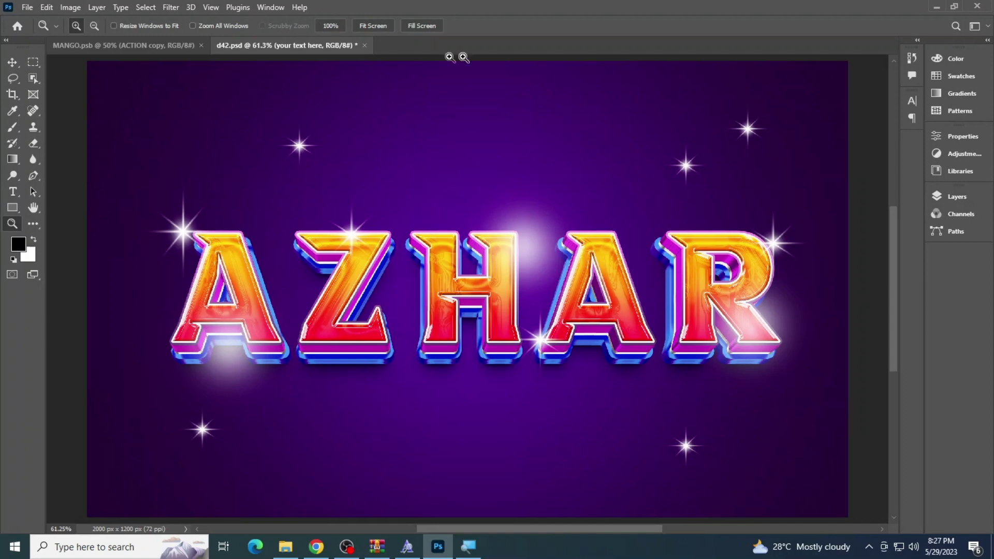
{"action": "key", "text": "ctrl+w"}
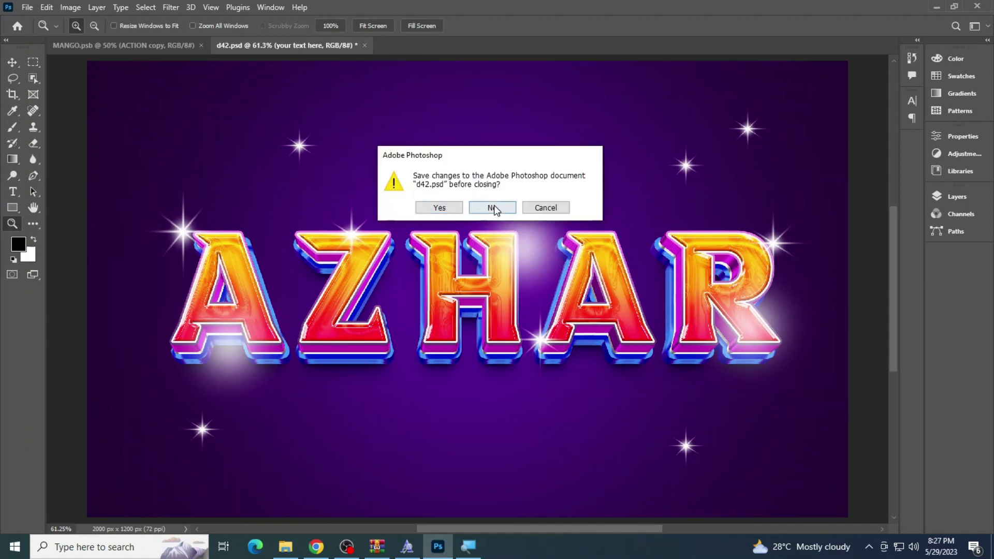
{"action": "left_click", "coordinate": [493, 207]}
{"action": "left_click", "coordinate": [286, 546]}
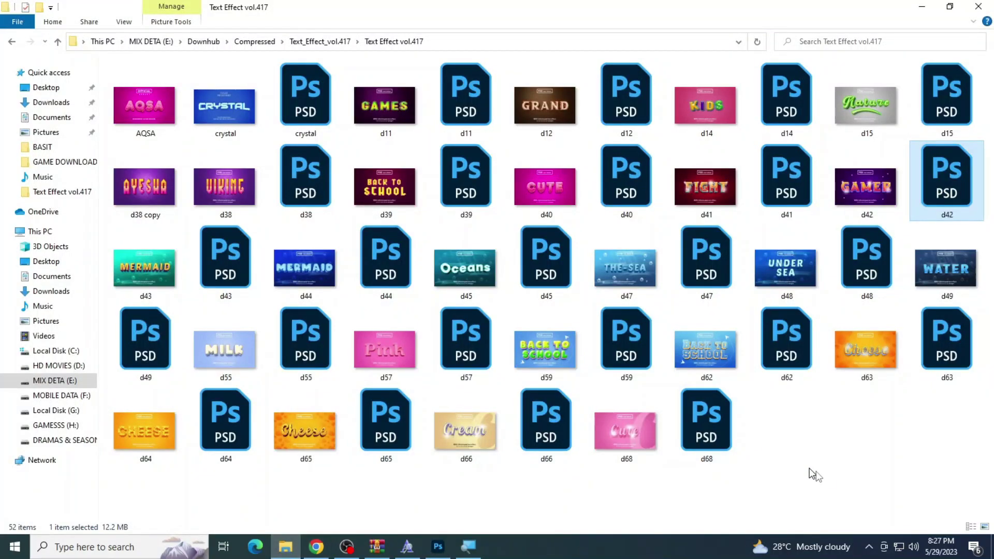
Step: Preview the WATER and MILK template images, then open d57.psd in Photoshop
{"action": "left_click", "coordinate": [135, 269]}
{"action": "left_click", "coordinate": [456, 275]}
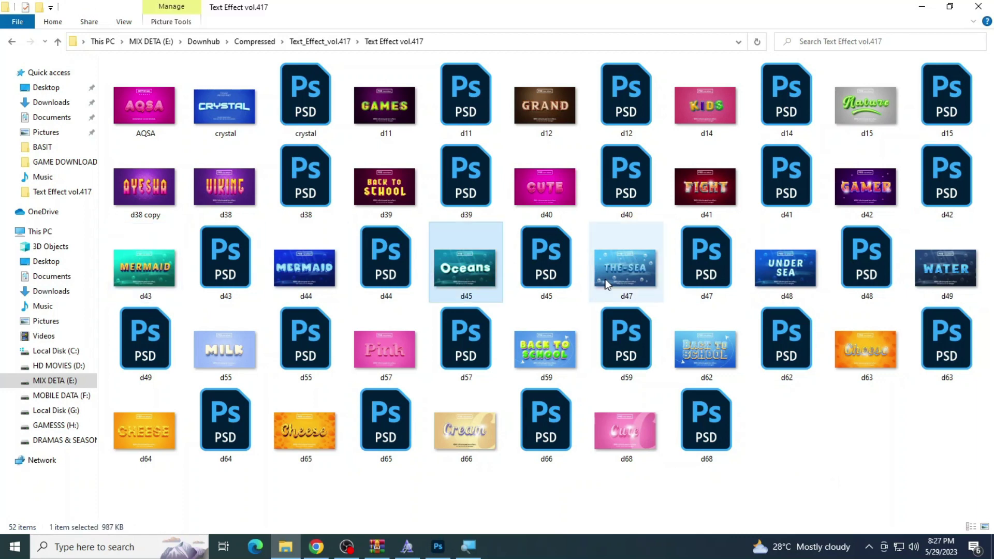
{"action": "double_click", "coordinate": [958, 266]}
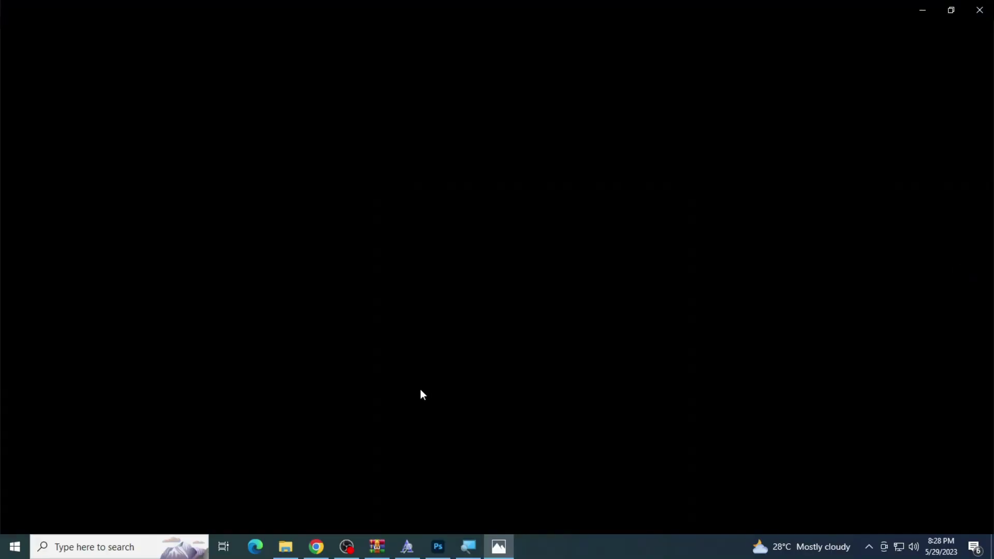
{"action": "left_click", "coordinate": [979, 10]}
{"action": "left_click", "coordinate": [238, 346]}
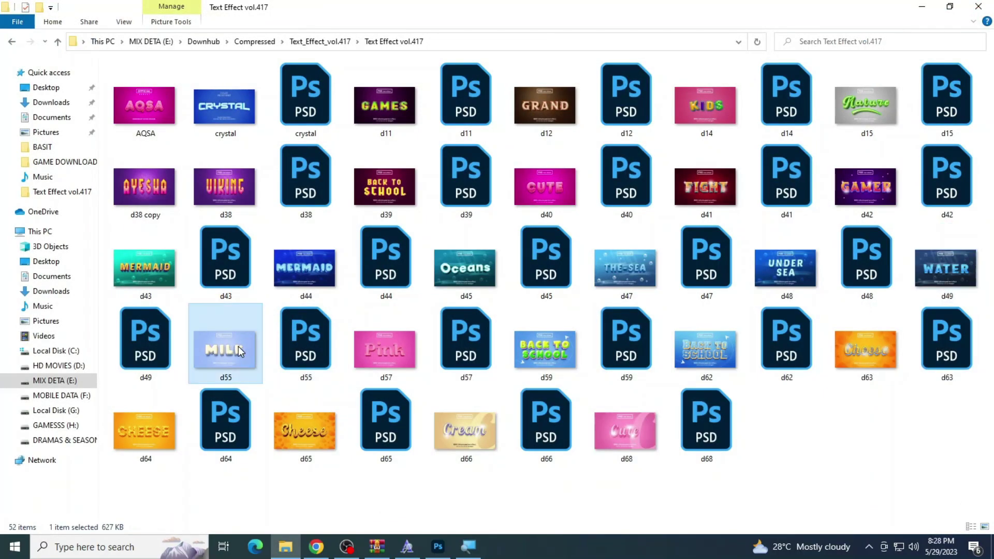
{"action": "double_click", "coordinate": [238, 346]}
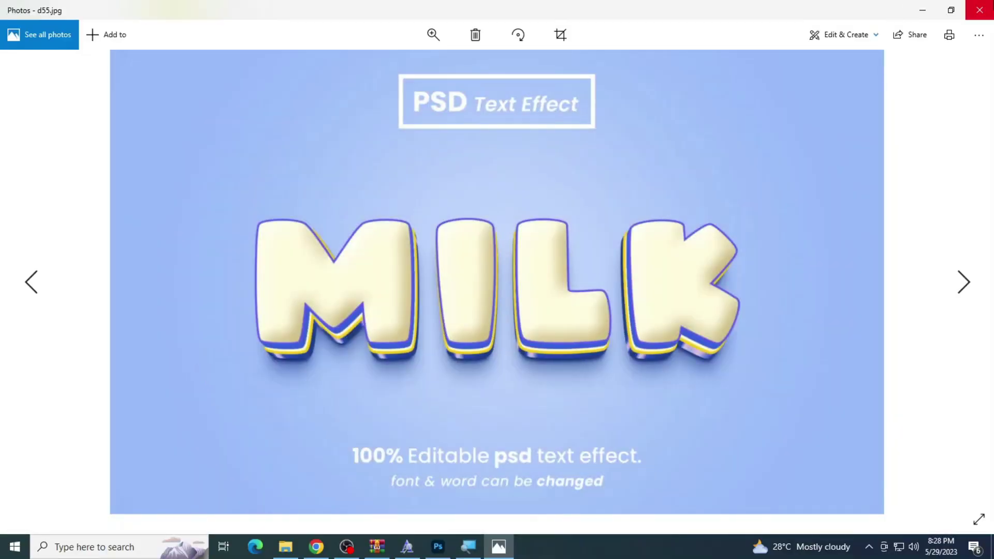
{"action": "left_click", "coordinate": [979, 10]}
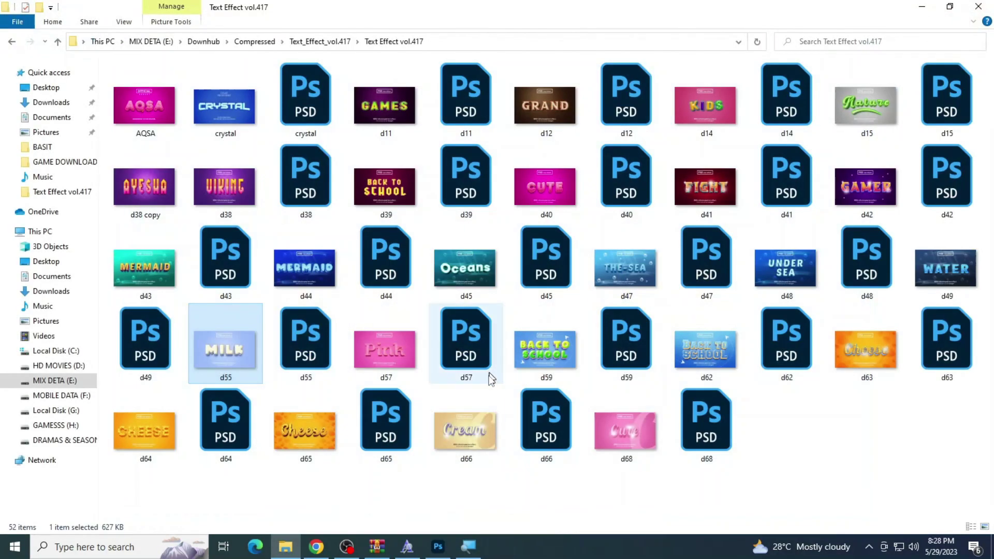
{"action": "left_click", "coordinate": [443, 334]}
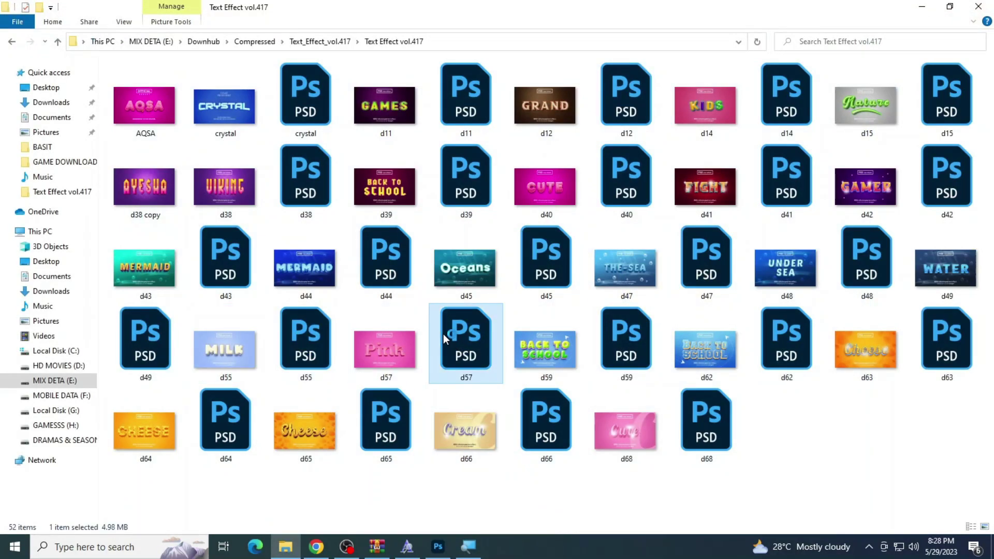
{"action": "double_click", "coordinate": [443, 334]}
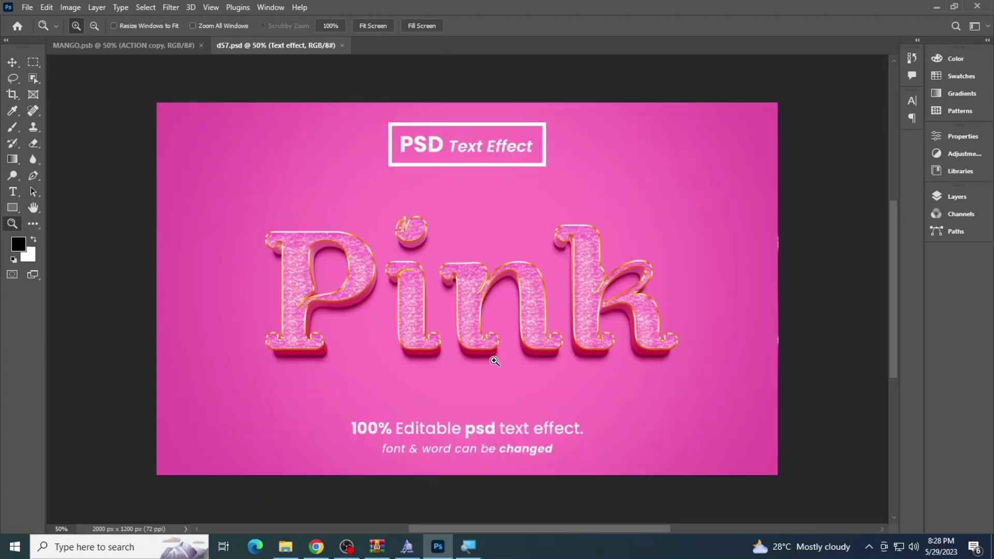
Step: Open the Pink text smart object, cancel the missing Burgie DemiBold warning, and switch to Chrome
{"action": "left_click", "coordinate": [956, 200]}
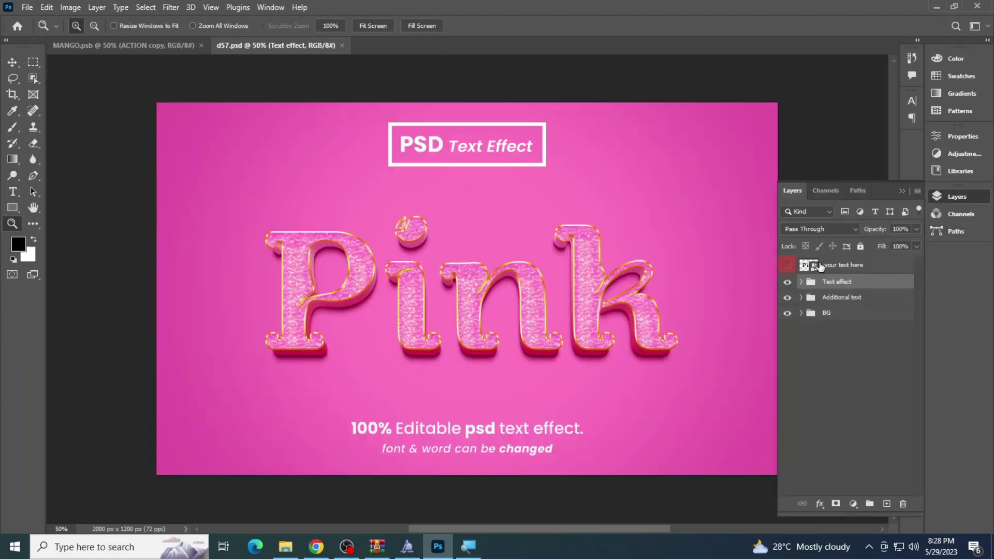
{"action": "double_click", "coordinate": [811, 267]}
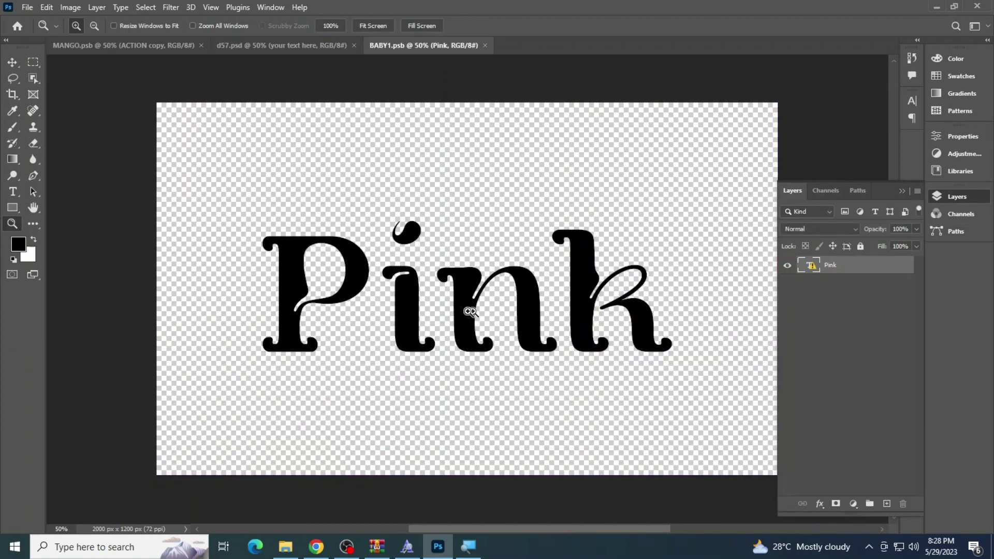
{"action": "left_click", "coordinate": [14, 192]}
{"action": "left_click", "coordinate": [563, 311]}
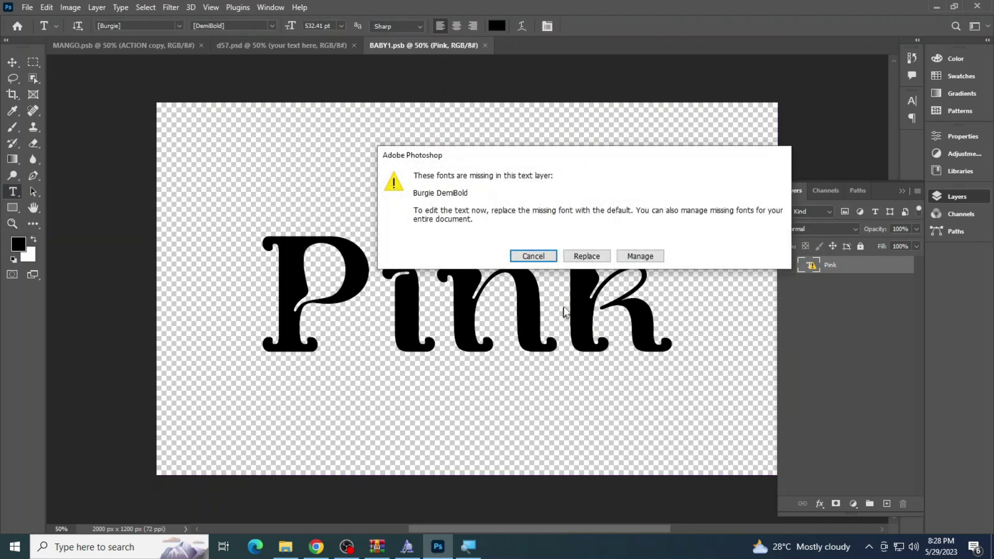
{"action": "left_click", "coordinate": [533, 256]}
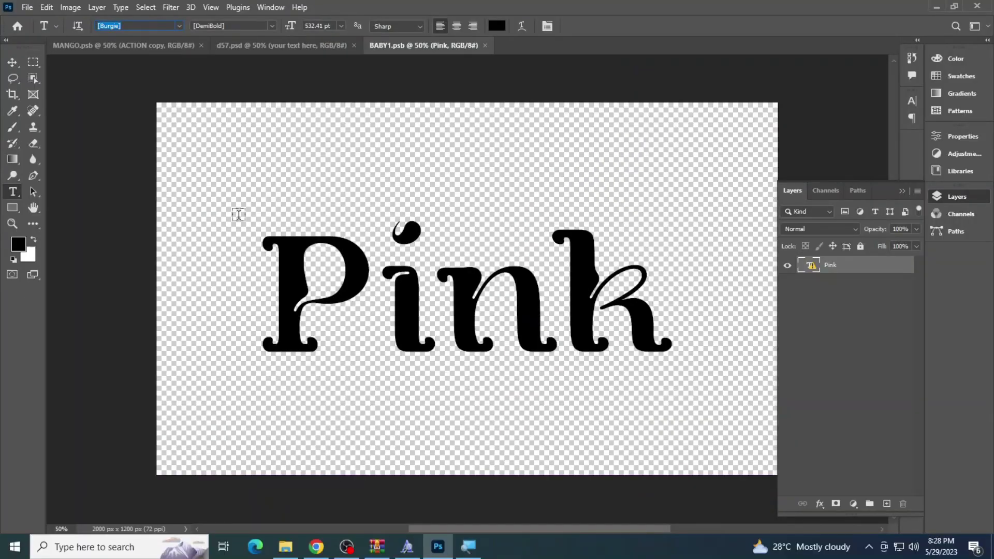
{"action": "left_click", "coordinate": [315, 545]}
Step: Search Google for '[Burgie] font' and open the Dafont Free result
{"action": "left_click", "coordinate": [304, 35]}
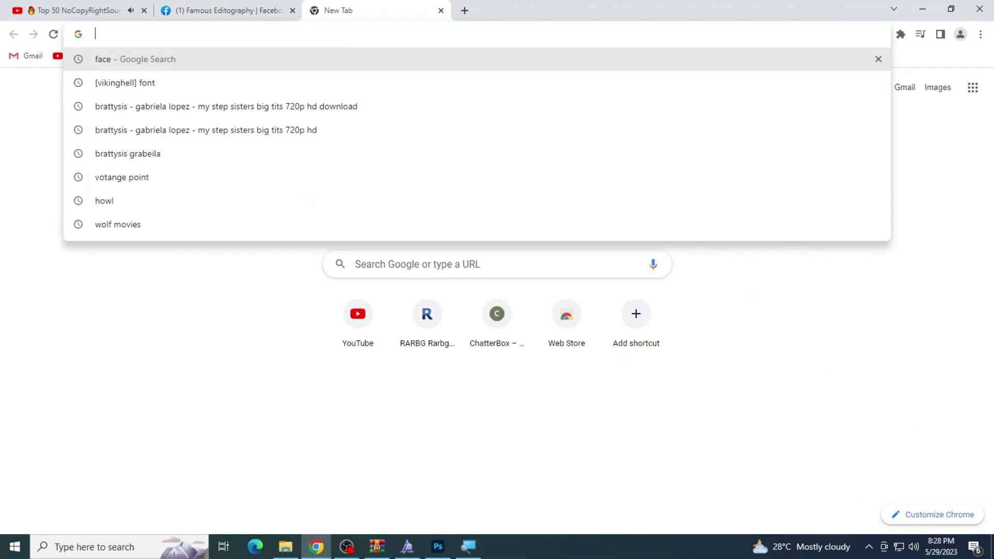
{"action": "type", "text": "[Burger]"}
{"action": "key", "text": "BackSpace"}
{"action": "key", "text": "BackSpace"}
{"action": "key", "text": "BackSpace"}
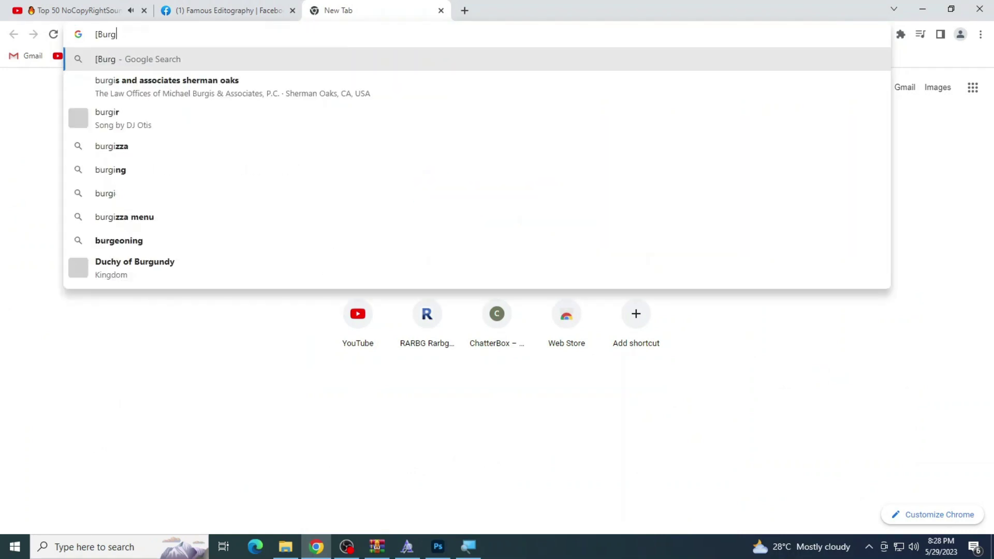
{"action": "key", "text": "BackSpace"}
{"action": "key", "text": "BackSpace"}
{"action": "key", "text": "BackSpace"}
{"action": "key", "text": "BackSpace"}
{"action": "key", "text": "BackSpace"}
{"action": "type", "text": "[Burgie] font"}
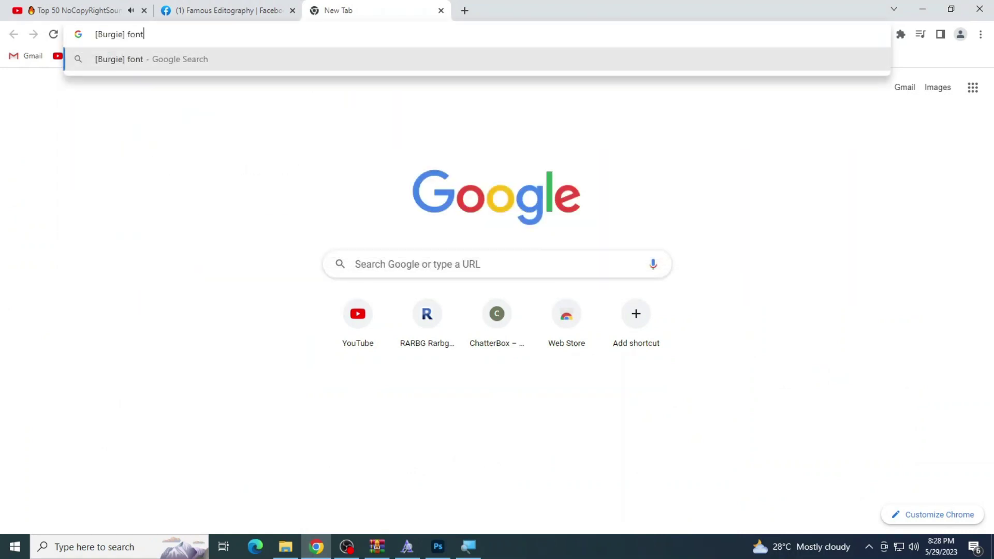
{"action": "key", "text": "Return"}
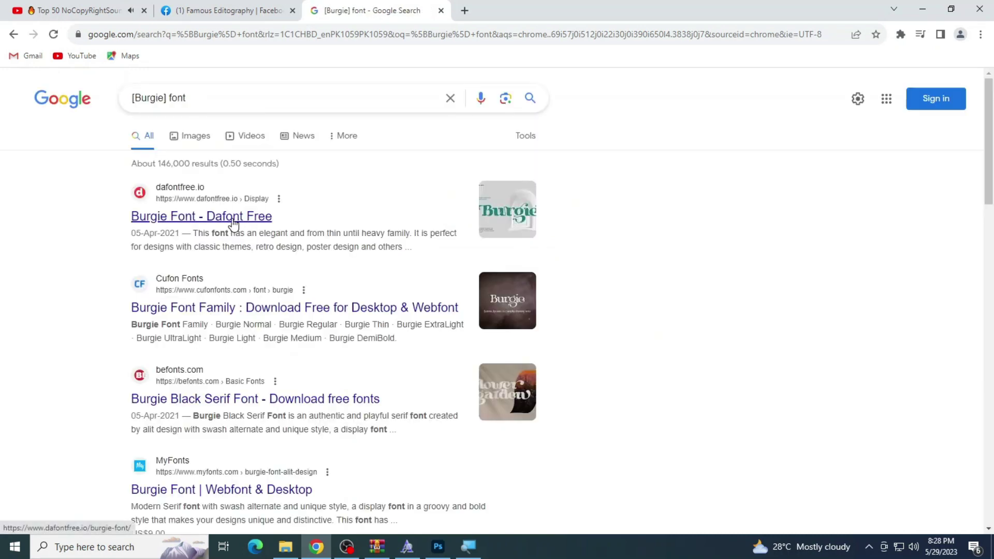
{"action": "left_click", "coordinate": [233, 224]}
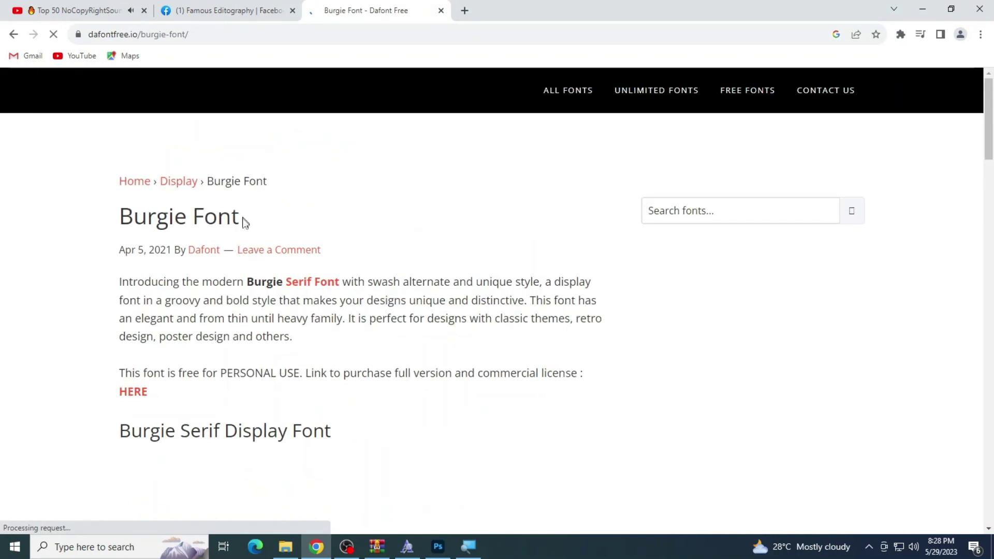
Step: Download burgie-black-font.zip from the Dafont Free page and open the archive
{"action": "scroll", "coordinate": [244, 313], "scroll_direction": "down", "scroll_amount": 5}
{"action": "scroll", "coordinate": [246, 309], "scroll_direction": "down", "scroll_amount": 5}
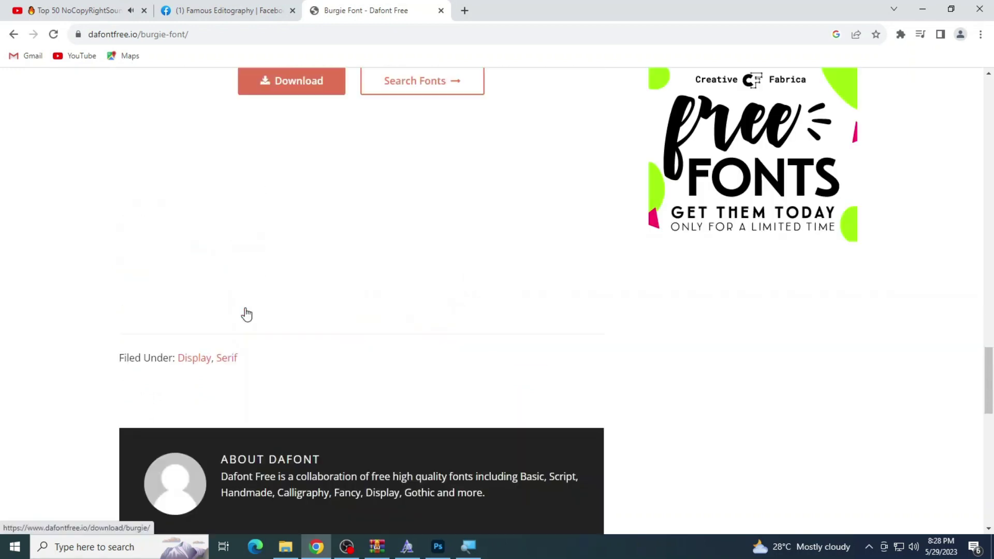
{"action": "scroll", "coordinate": [247, 311], "scroll_direction": "up", "scroll_amount": 5}
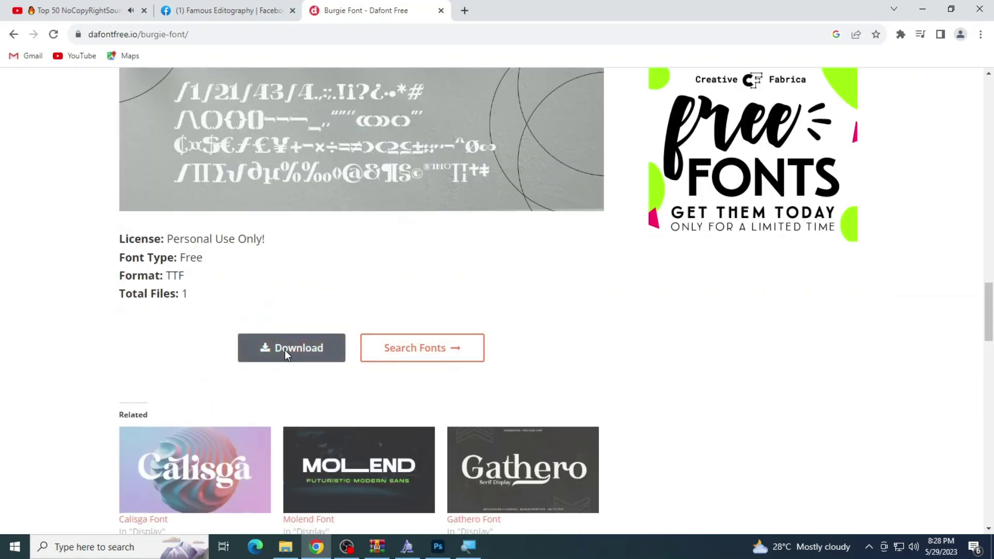
{"action": "left_click", "coordinate": [282, 349]}
{"action": "left_click", "coordinate": [512, 11]}
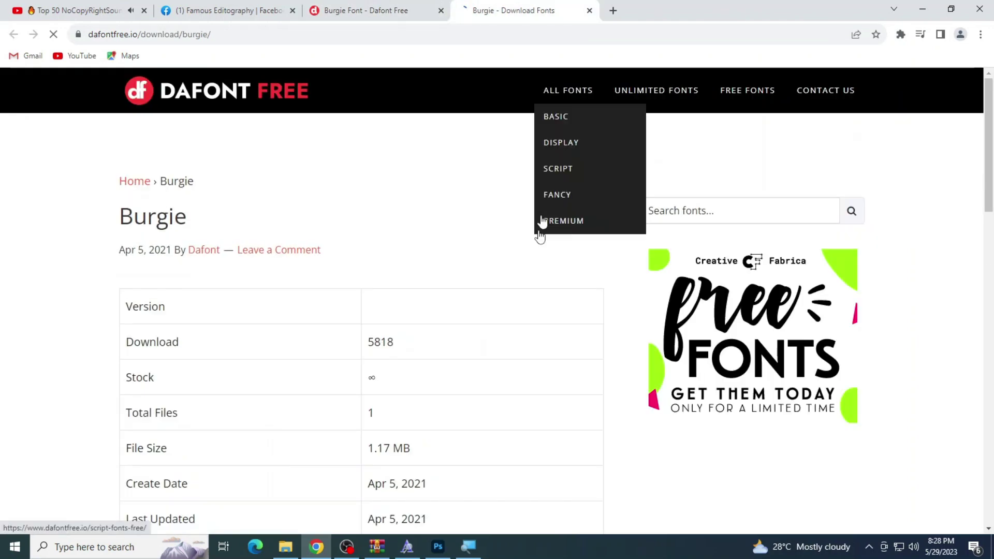
{"action": "scroll", "coordinate": [377, 310], "scroll_direction": "down", "scroll_amount": 3}
{"action": "scroll", "coordinate": [344, 355], "scroll_direction": "down", "scroll_amount": 5}
{"action": "left_click", "coordinate": [549, 305]}
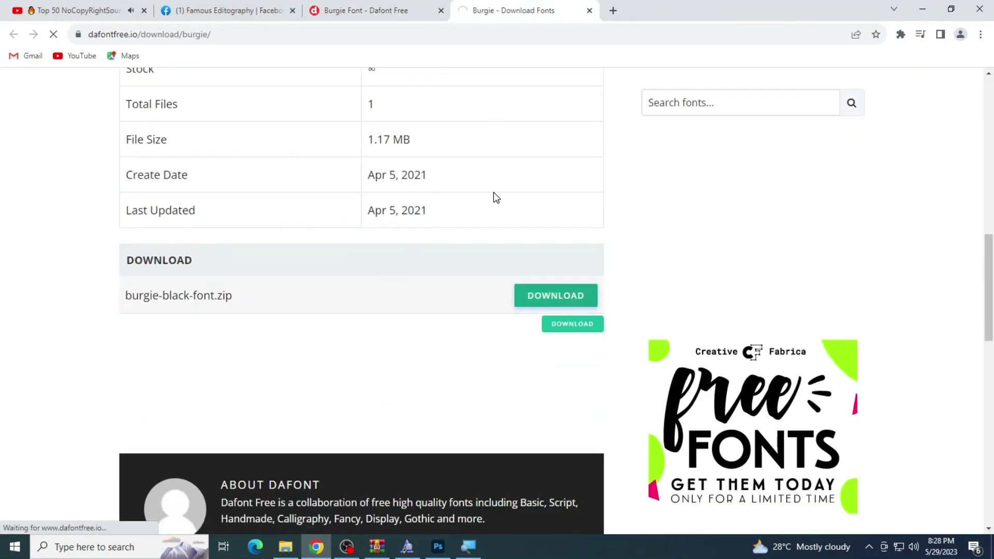
{"action": "left_click", "coordinate": [499, 329]}
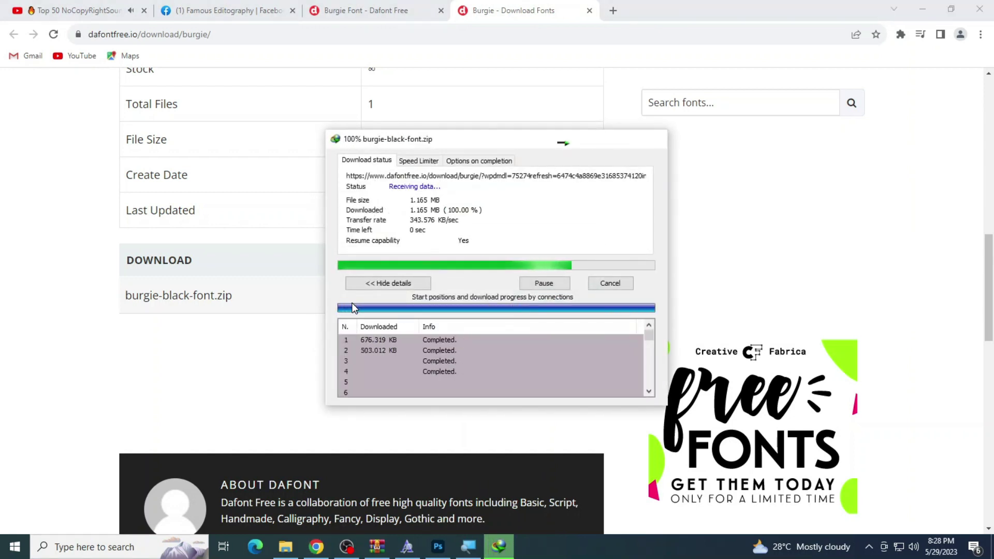
{"action": "left_click", "coordinate": [389, 313]}
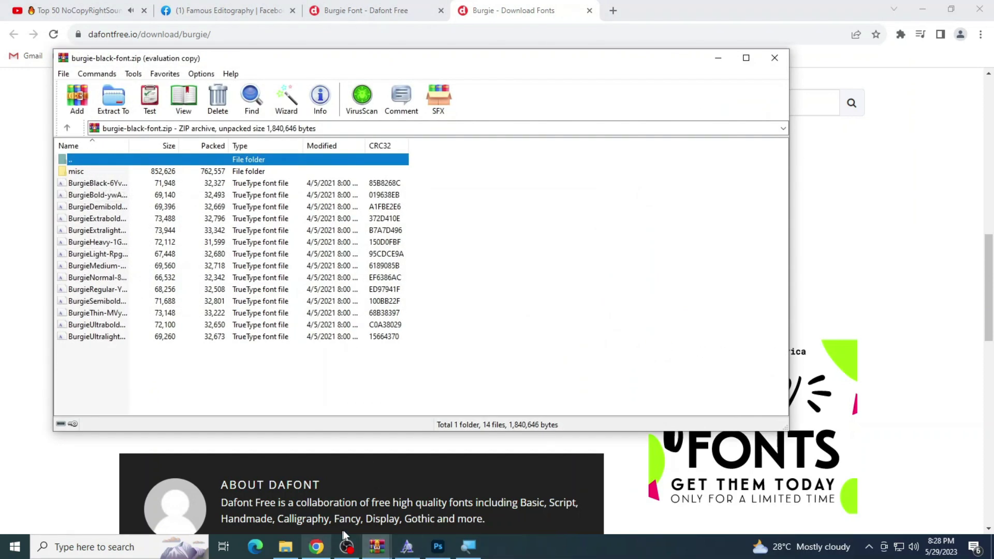
Step: Install the BurgieDemibold .ttf font from the WinRAR archive and return to the Pink text
{"action": "left_click", "coordinate": [438, 547]}
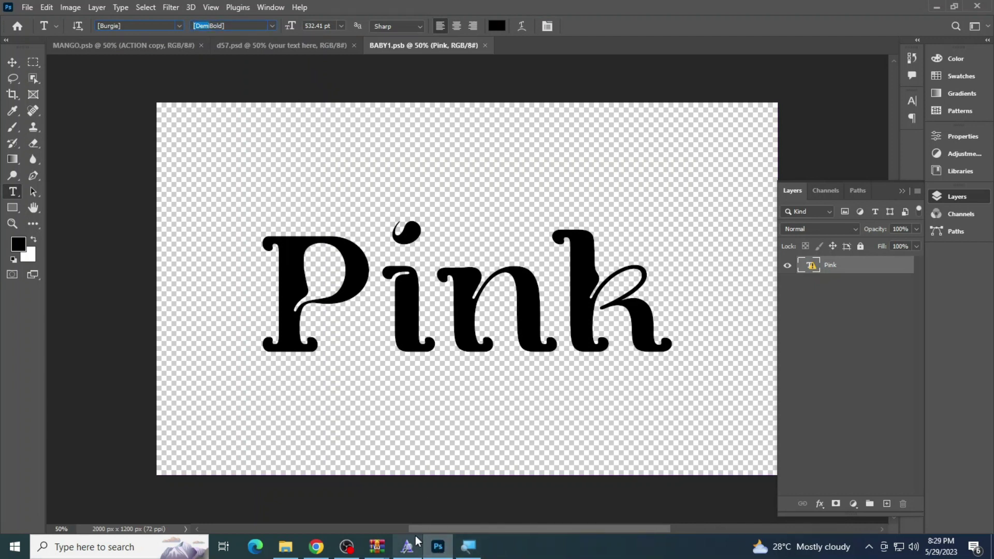
{"action": "left_click", "coordinate": [377, 546]}
{"action": "left_click", "coordinate": [469, 506]}
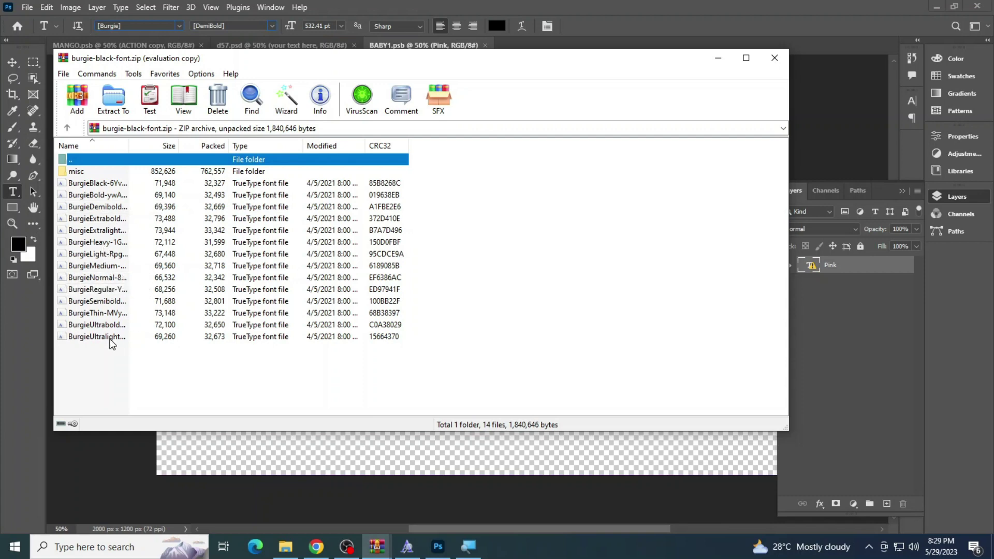
{"action": "left_click", "coordinate": [83, 171]}
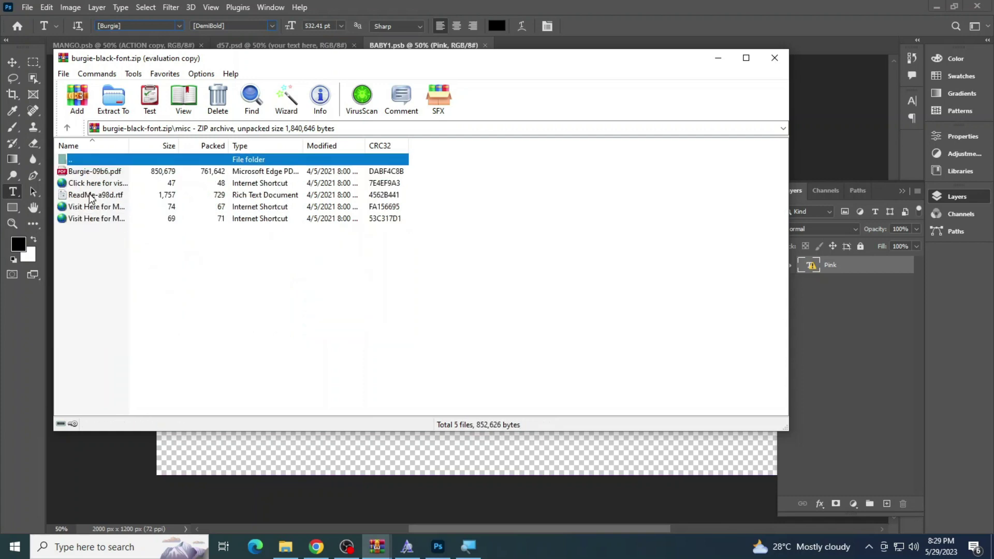
{"action": "left_click", "coordinate": [67, 127]}
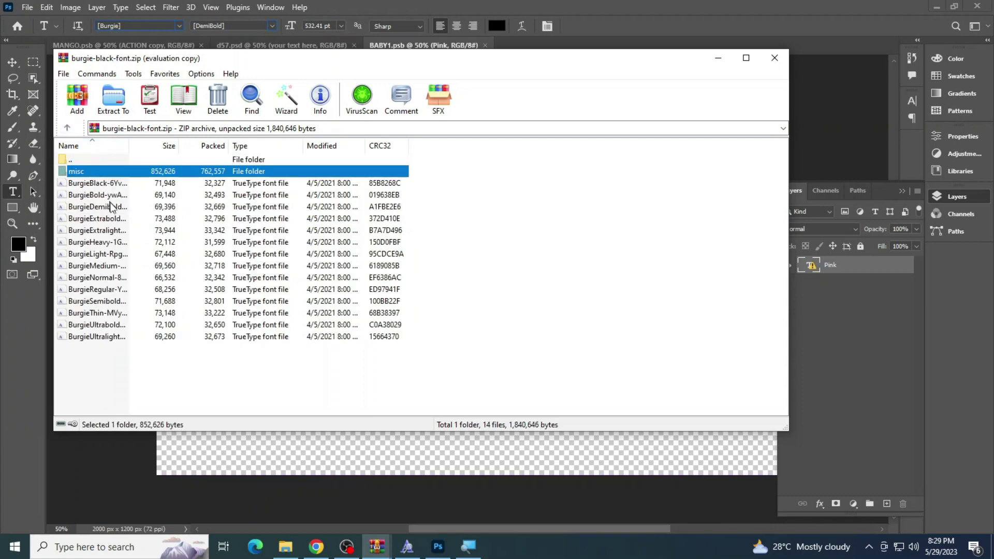
{"action": "double_click", "coordinate": [94, 207]}
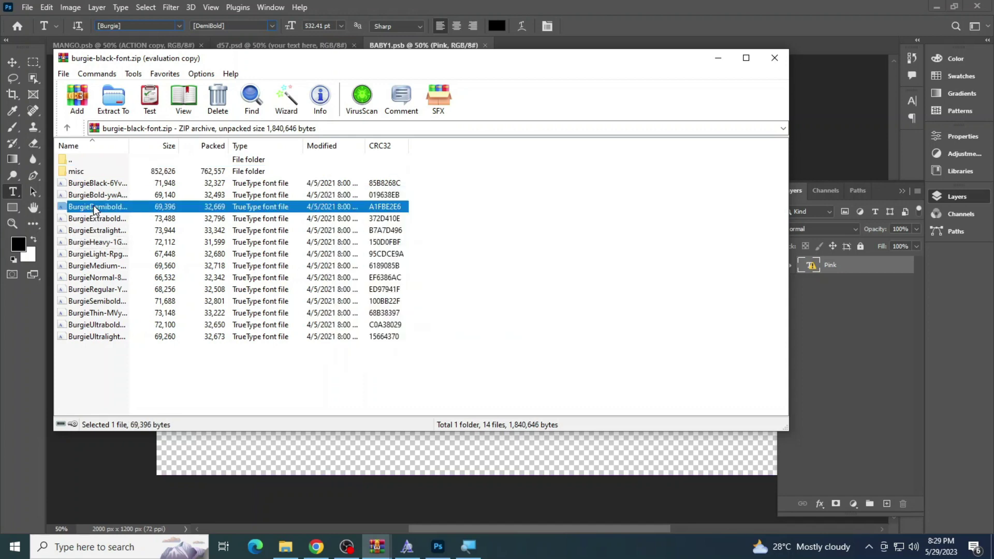
{"action": "left_click", "coordinate": [152, 130]}
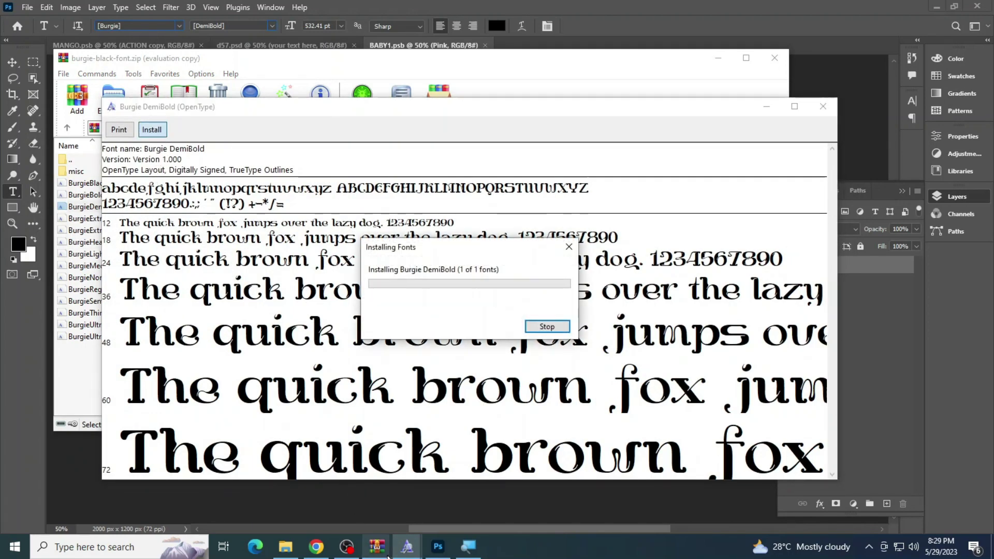
{"action": "left_click", "coordinate": [440, 548]}
{"action": "left_click", "coordinate": [407, 292]}
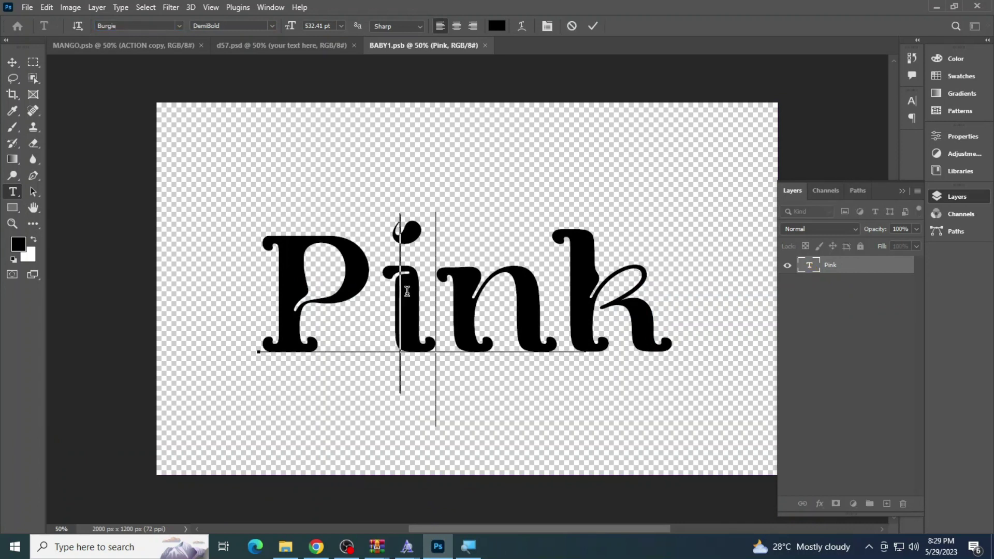
Step: Replace Pink with MAYA and nudge the text left toward the canvas centre
{"action": "key", "text": "Right"}
{"action": "key", "text": "ctrl+a"}
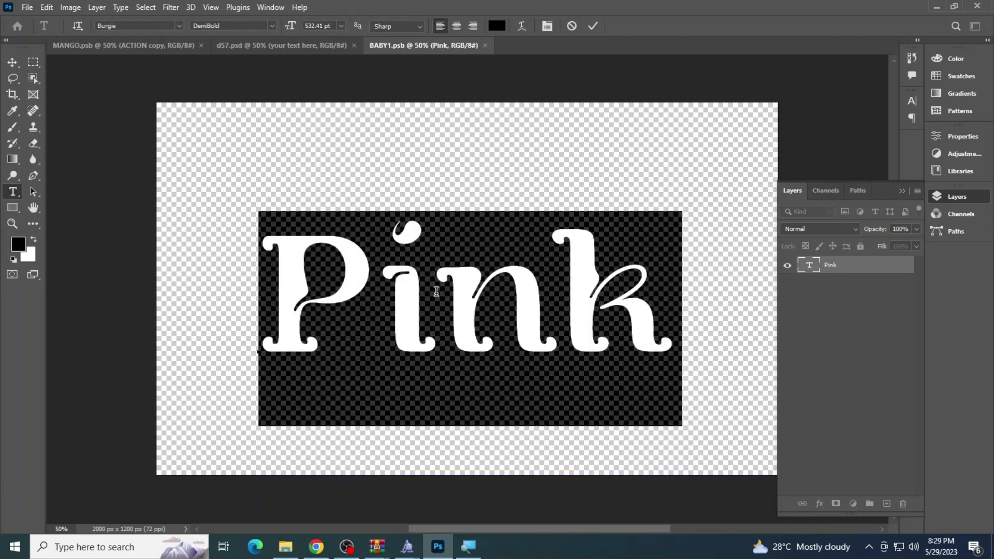
{"action": "type", "text": "MAYA"}
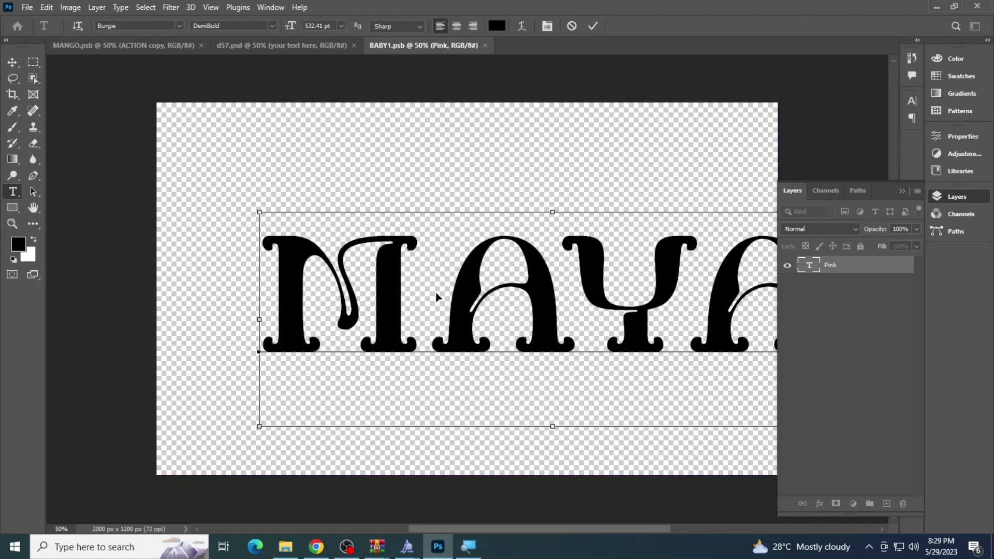
{"action": "key", "text": "ctrl+a"}
{"action": "key", "text": "ctrl+shift+k"}
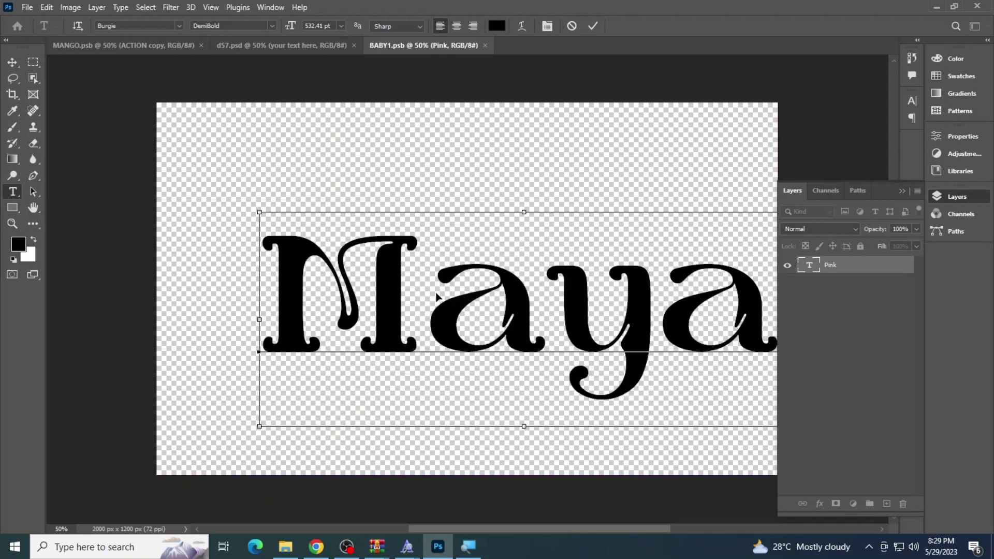
{"action": "left_click_drag", "start_coordinate": [504, 298], "coordinate": [461, 301]}
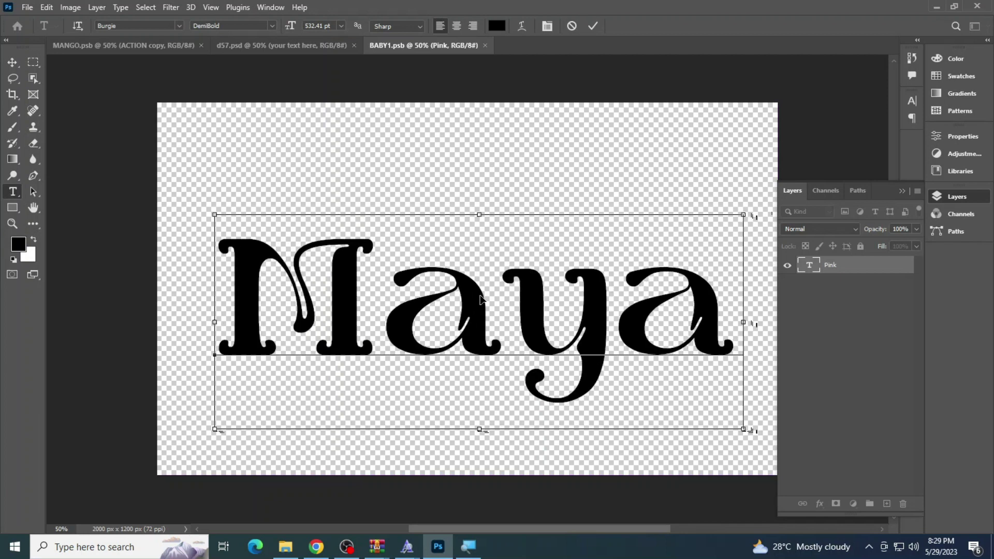
{"action": "left_click", "coordinate": [592, 26]}
Step: Save the Maya text, inspect the pink effect in d57.psd, and close the template
{"action": "left_click", "coordinate": [27, 7]}
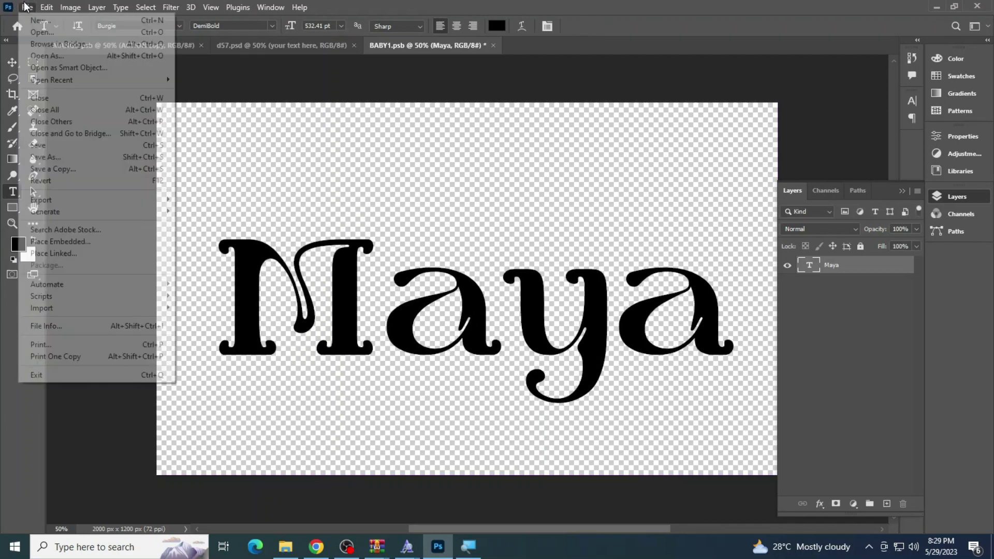
{"action": "left_click", "coordinate": [36, 145]}
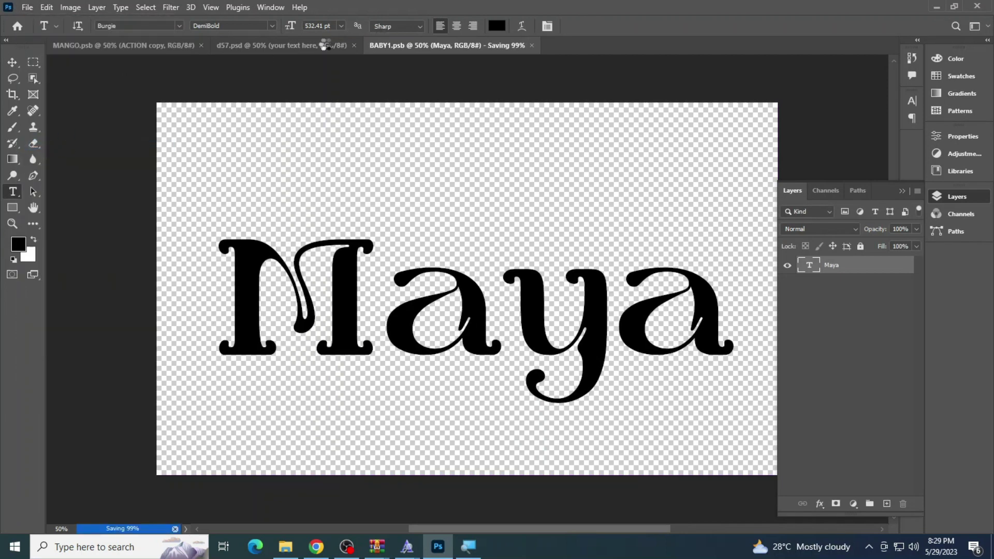
{"action": "left_click", "coordinate": [311, 44]}
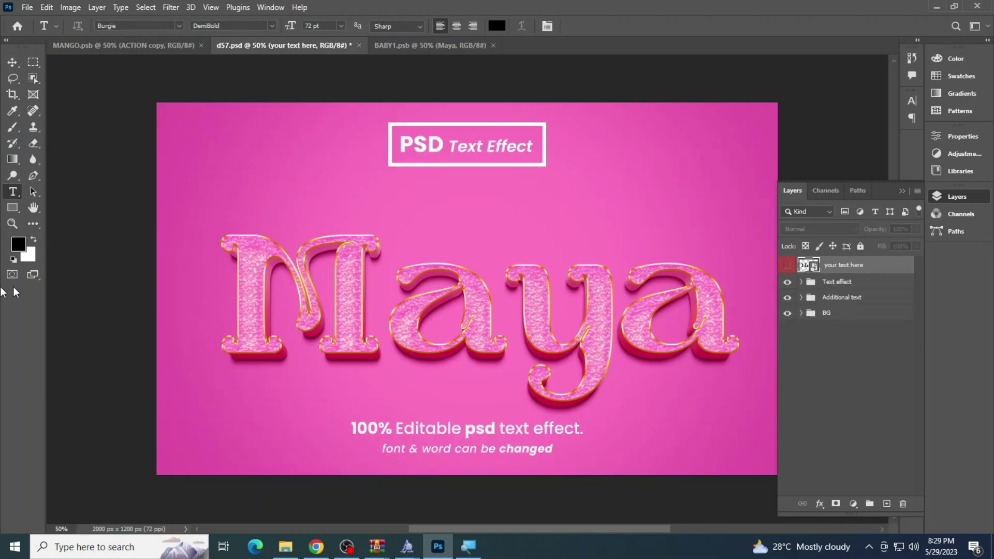
{"action": "left_click", "coordinate": [10, 223]}
{"action": "left_click", "coordinate": [512, 323]}
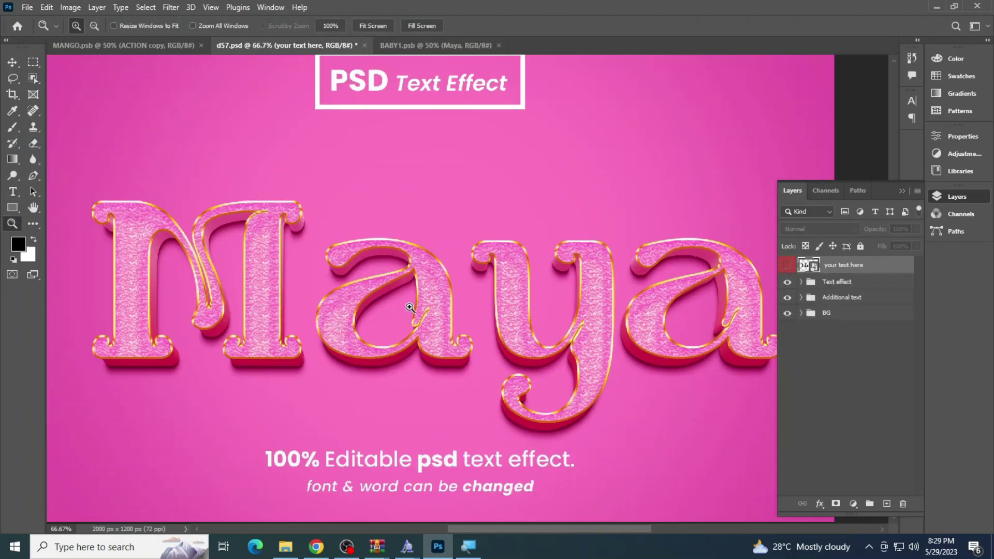
{"action": "scroll", "coordinate": [273, 266], "scroll_direction": "down", "scroll_amount": 3}
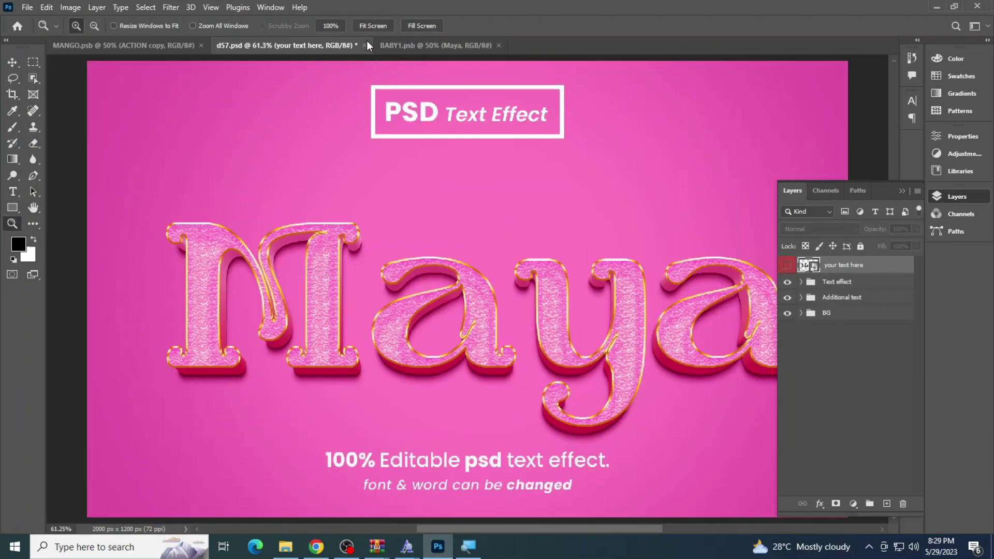
{"action": "left_click", "coordinate": [365, 45]}
{"action": "left_click", "coordinate": [439, 207]}
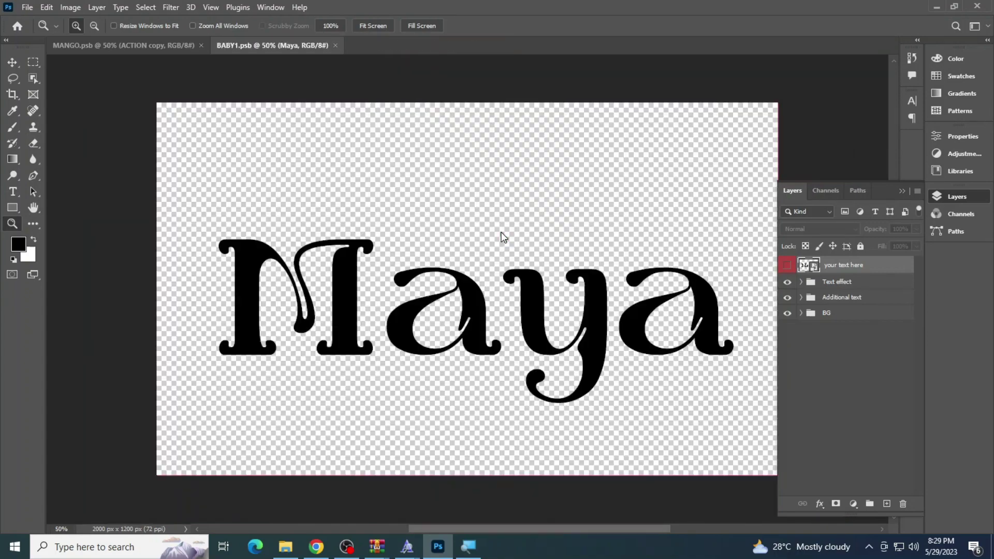
{"action": "left_click", "coordinate": [286, 545]}
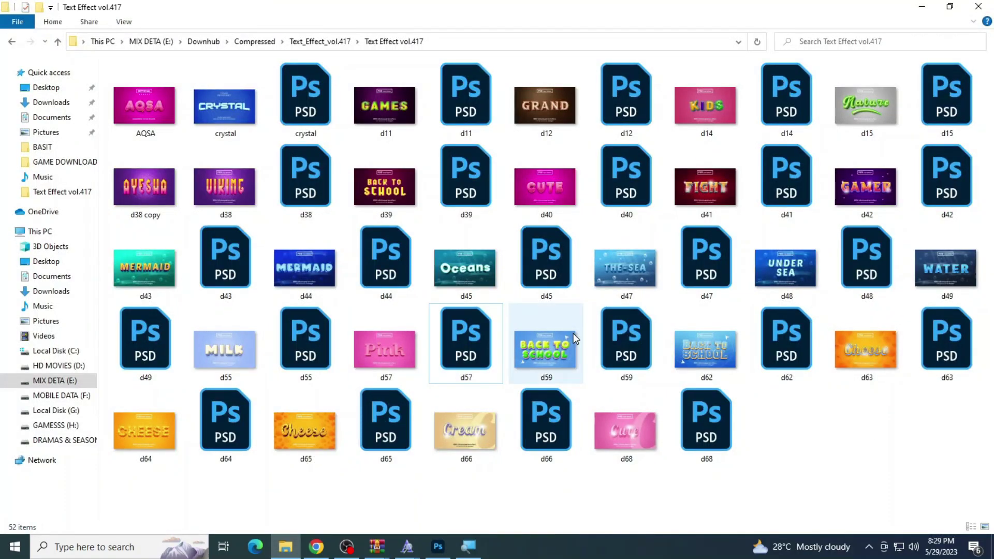
Step: Preview the d63 Cheese template image, then open the d63 PSD
{"action": "left_click", "coordinate": [859, 352]}
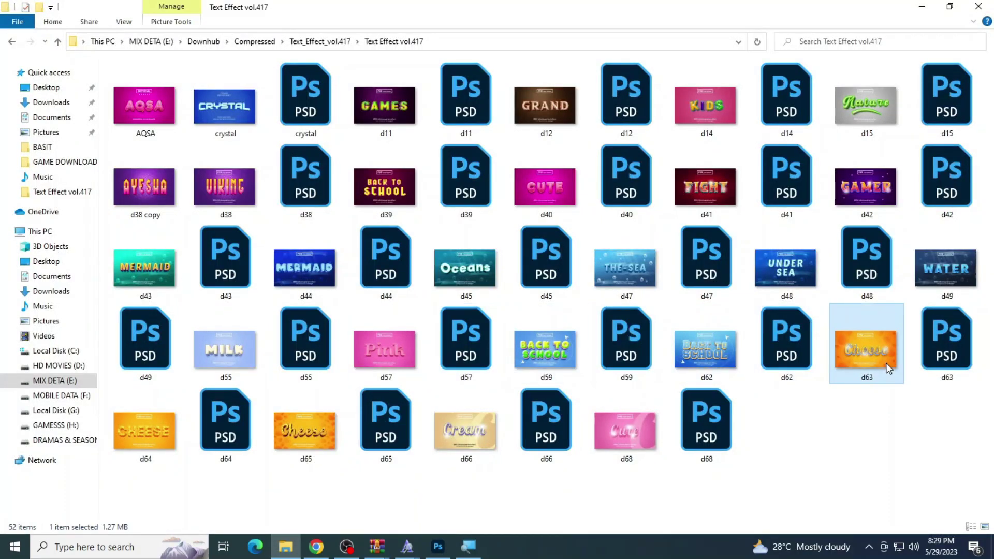
{"action": "double_click", "coordinate": [858, 351]}
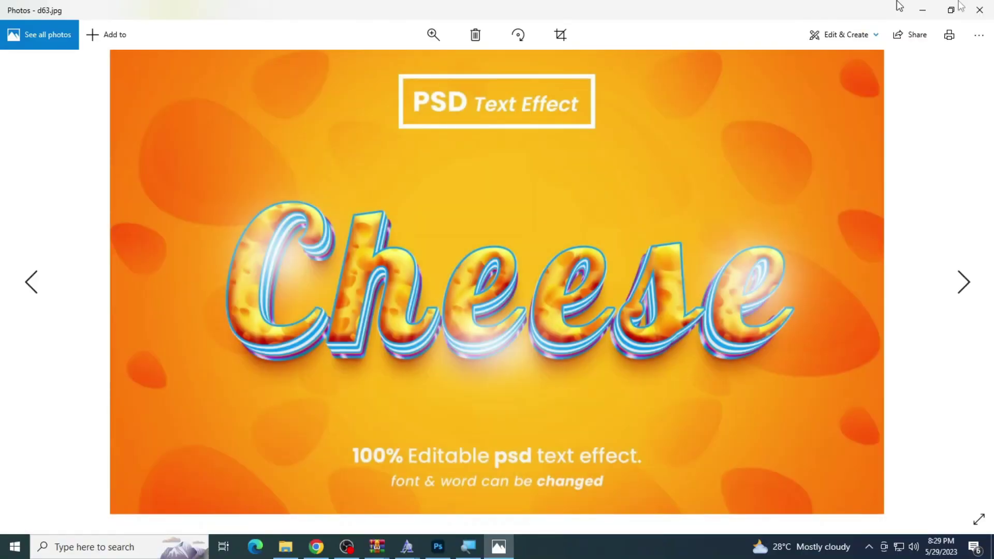
{"action": "left_click", "coordinate": [978, 8]}
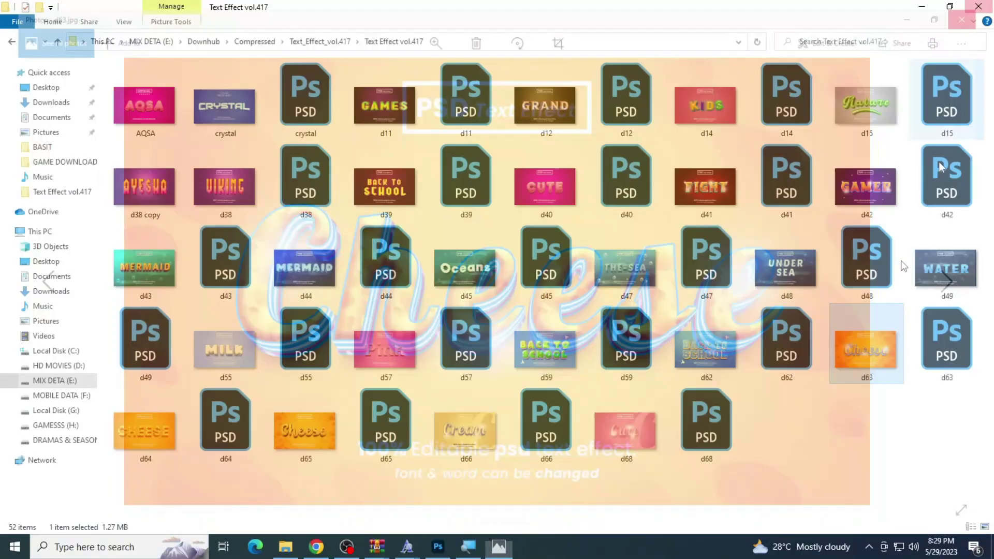
{"action": "double_click", "coordinate": [946, 336]}
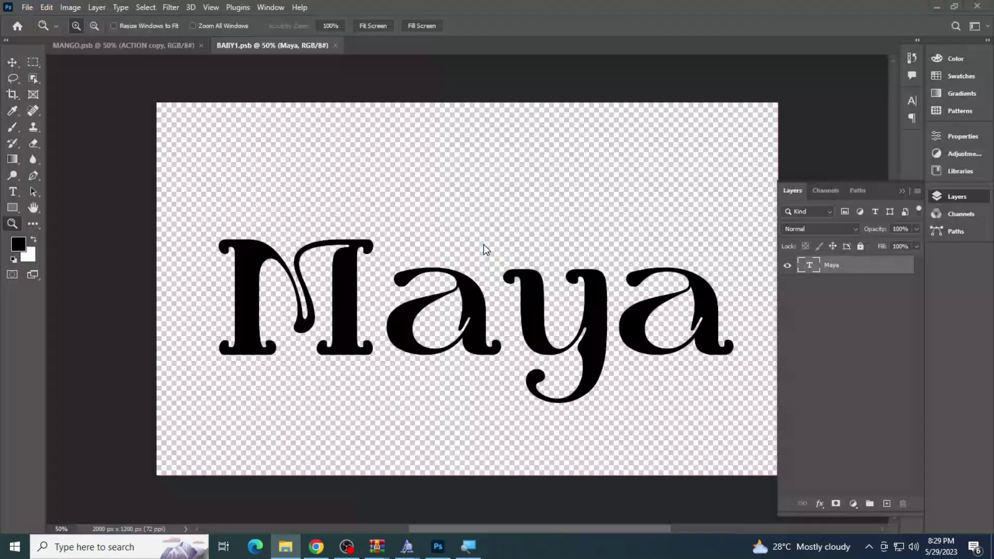
Step: Open the 'your text here' smart object, update it, and begin editing its Cheese text
{"action": "key", "text": "XF86AudioLowerVolume"}
{"action": "key", "text": "XF86AudioLowerVolume"}
{"action": "key", "text": "XF86AudioLowerVolume"}
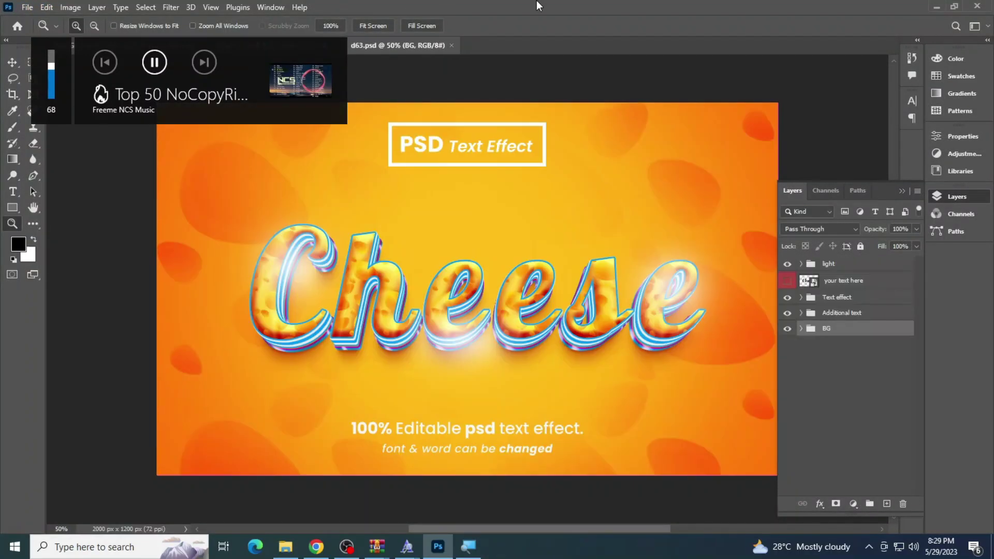
{"action": "double_click", "coordinate": [816, 282]}
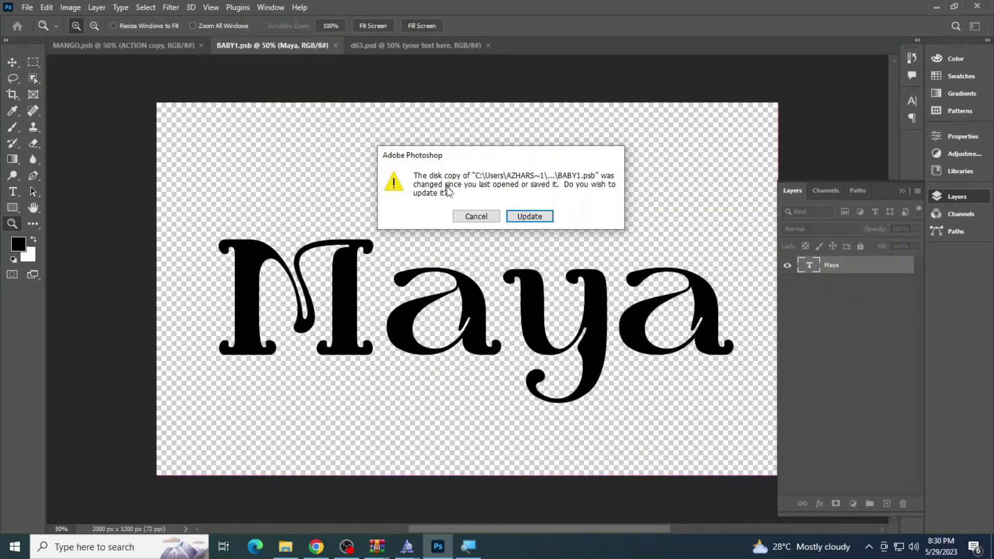
{"action": "left_click", "coordinate": [510, 216]}
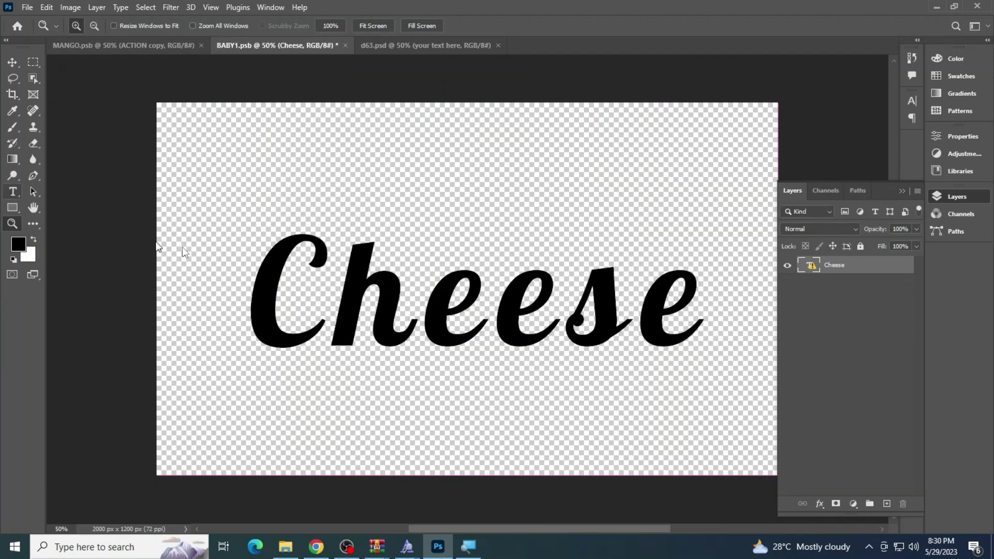
{"action": "key", "text": "t"}
{"action": "left_click", "coordinate": [344, 305]}
{"action": "left_click", "coordinate": [528, 317]}
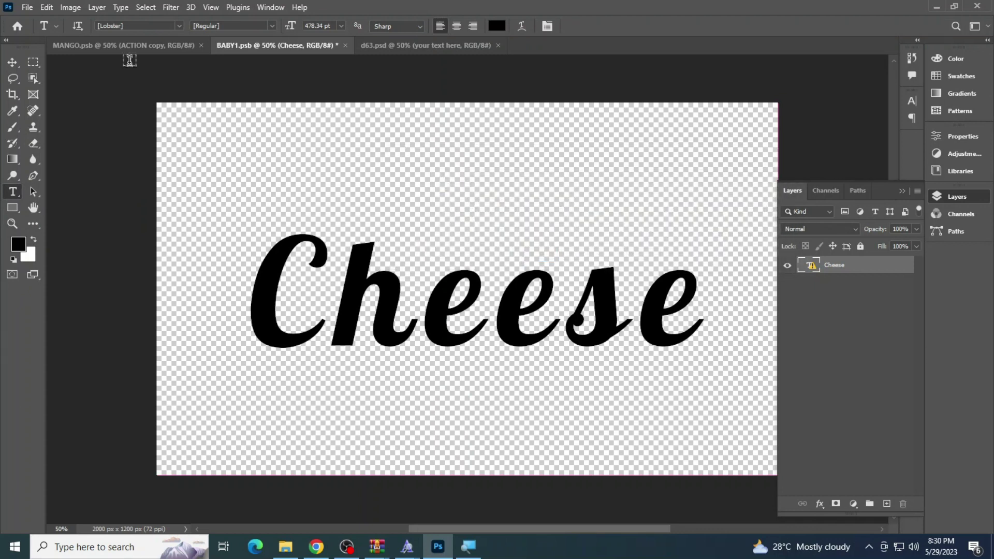
{"action": "left_click", "coordinate": [363, 263]}
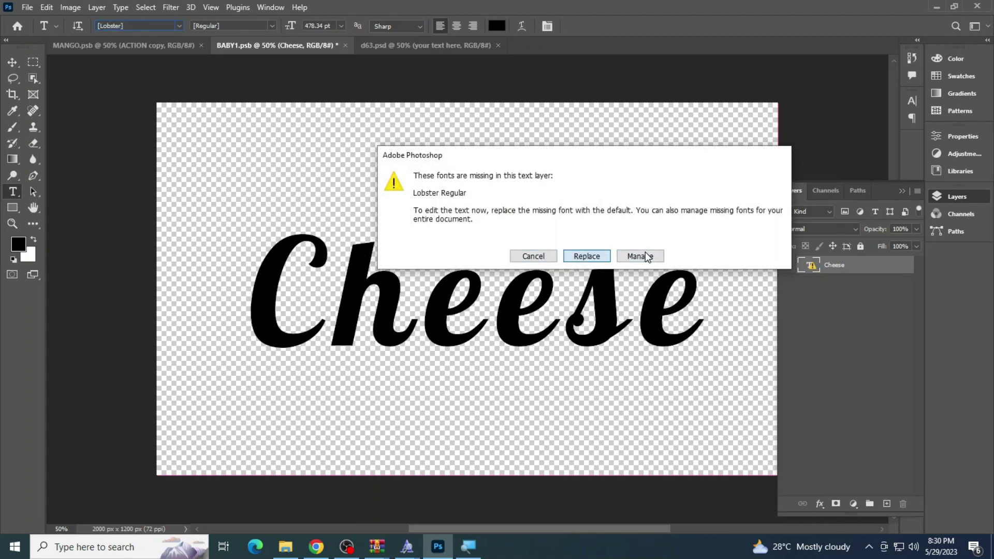
Step: Resolve the missing Lobster Regular font warning by swapping in the default font
{"action": "left_click", "coordinate": [647, 256]}
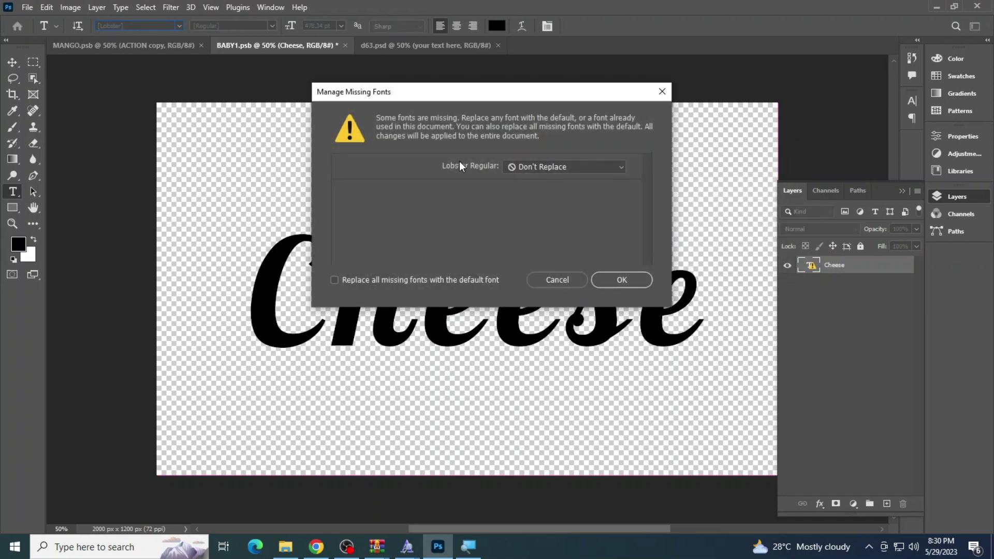
{"action": "left_click", "coordinate": [544, 282]}
{"action": "left_click", "coordinate": [465, 305]}
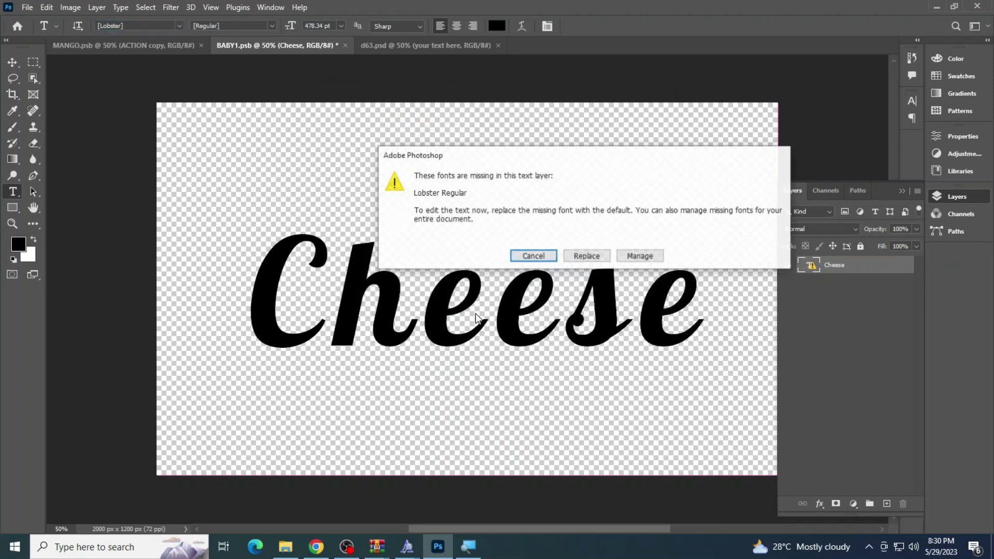
{"action": "left_click", "coordinate": [536, 257]}
{"action": "left_click", "coordinate": [464, 305]}
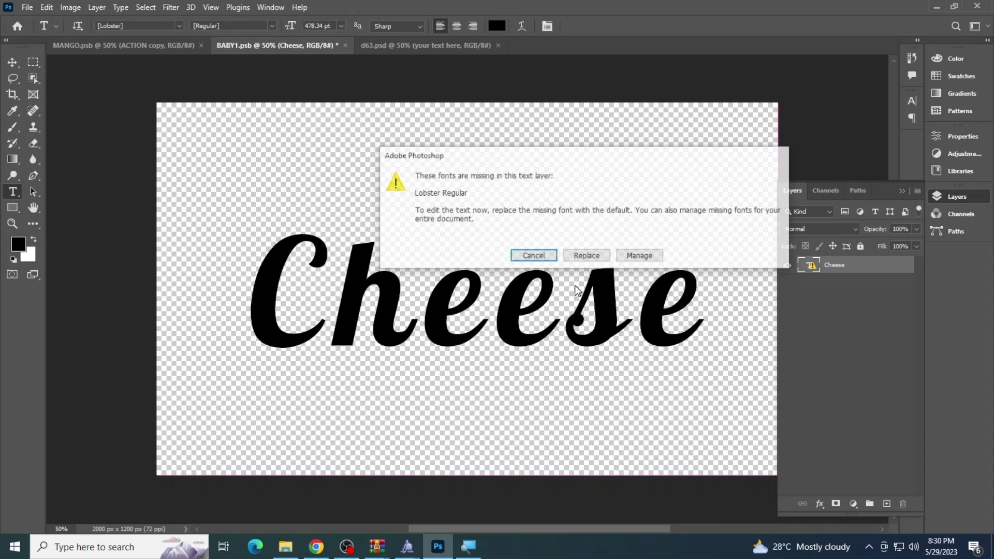
{"action": "left_click", "coordinate": [582, 257]}
Step: Set the word in Lobster 1.4 and retype it as 'Legend'
{"action": "double_click", "coordinate": [516, 311]}
{"action": "left_click", "coordinate": [164, 25]}
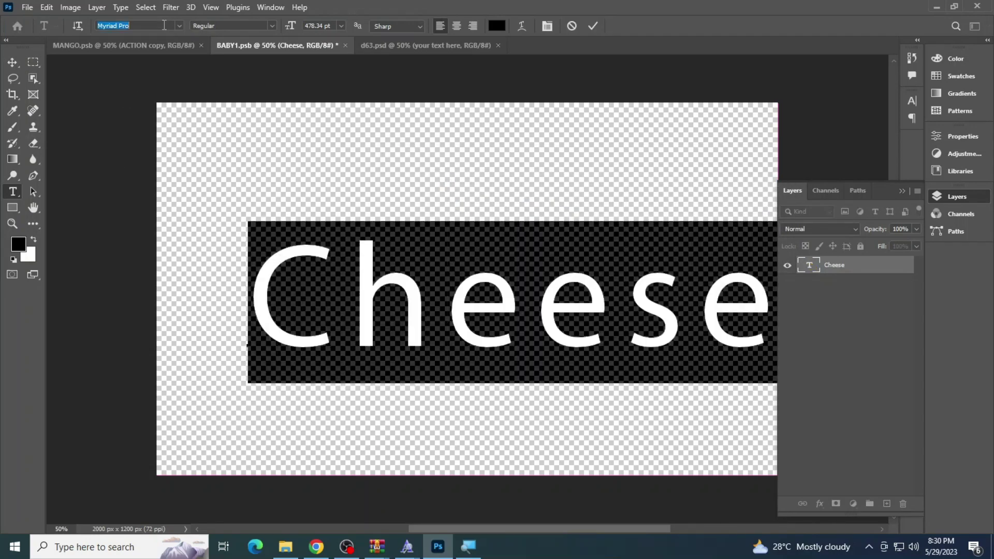
{"action": "type", "text": "lobs"}
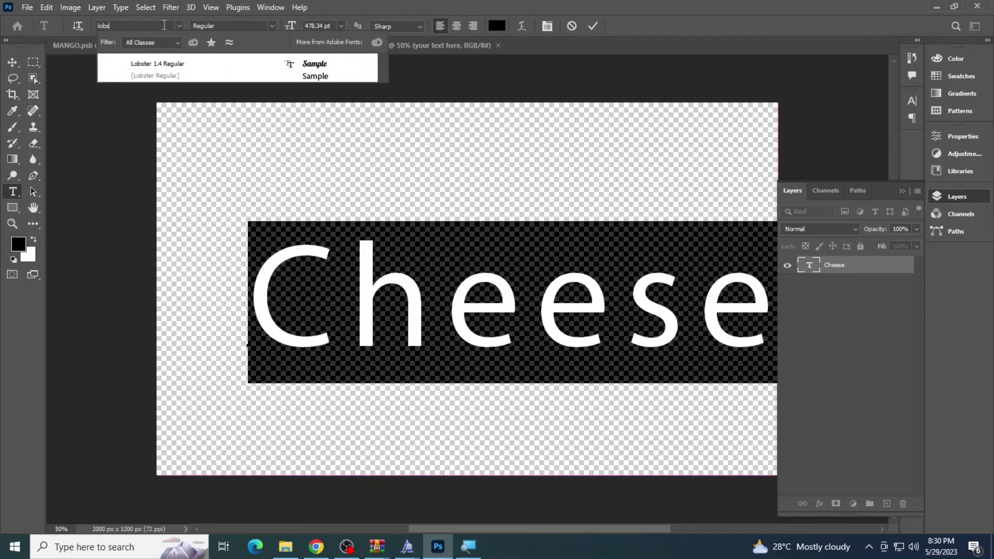
{"action": "left_click", "coordinate": [239, 68]}
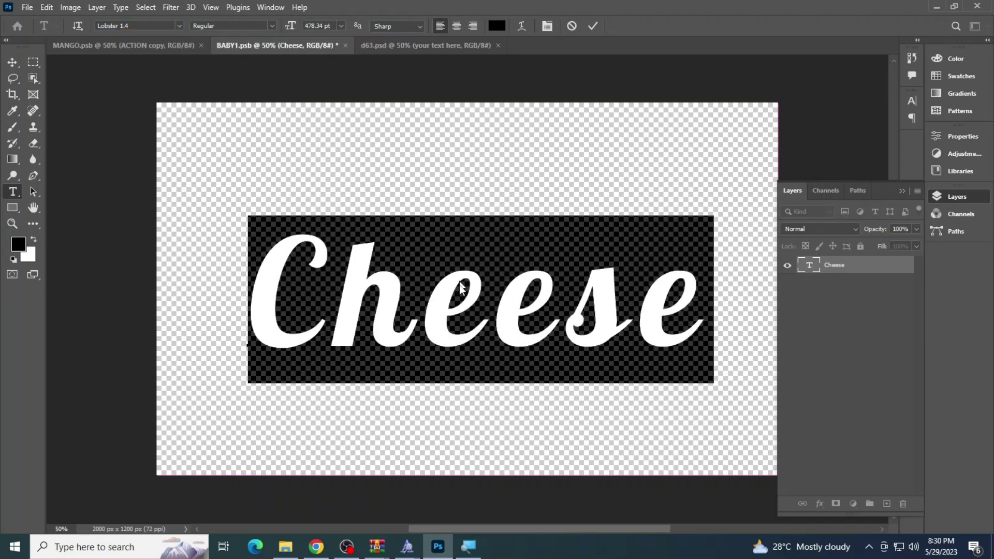
{"action": "left_click", "coordinate": [460, 287]}
{"action": "double_click", "coordinate": [478, 299]}
{"action": "type", "text": "Legend"}
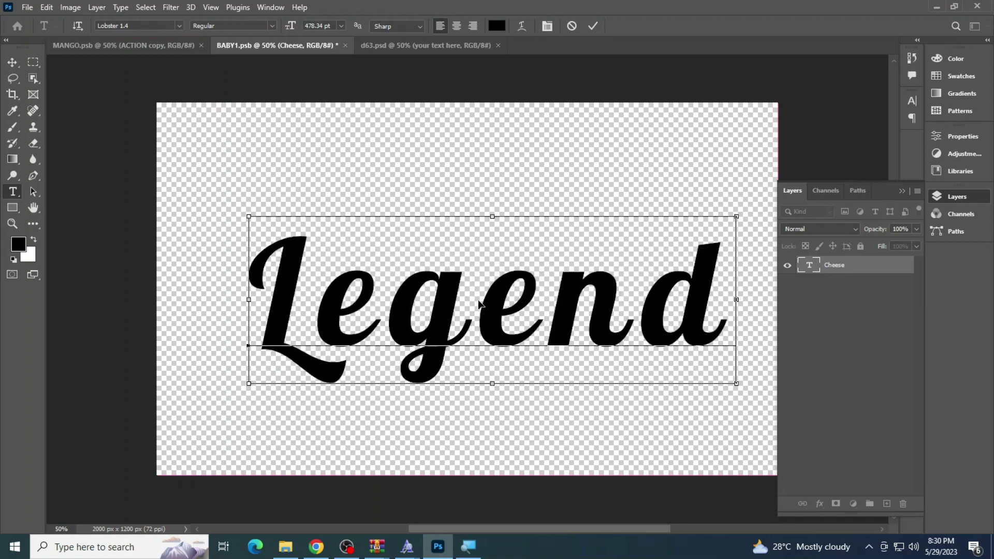
{"action": "left_click", "coordinate": [592, 26]}
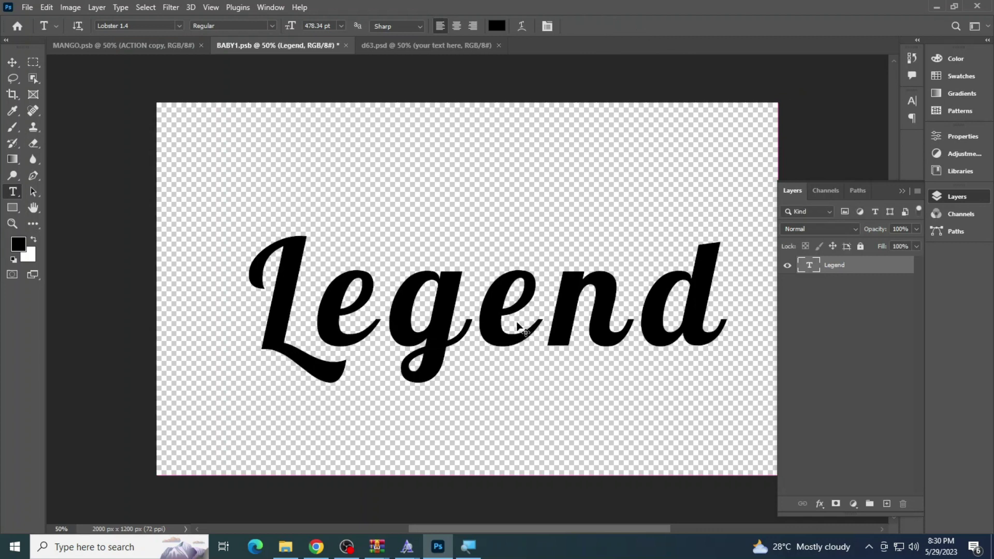
Step: Nudge the Legend text slightly left and save the smart object contents
{"action": "left_click_drag", "start_coordinate": [520, 327], "coordinate": [503, 327]}
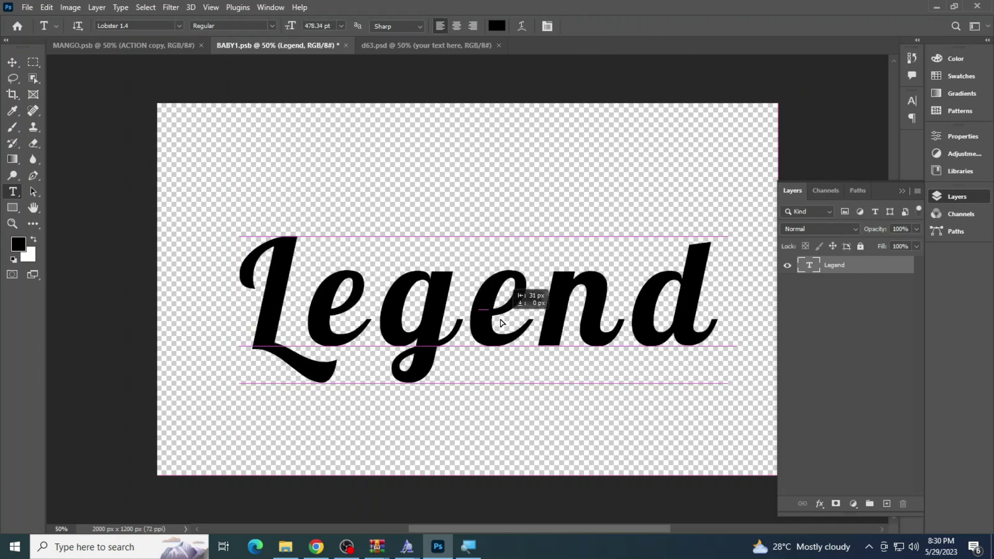
{"action": "left_click", "coordinate": [47, 7]}
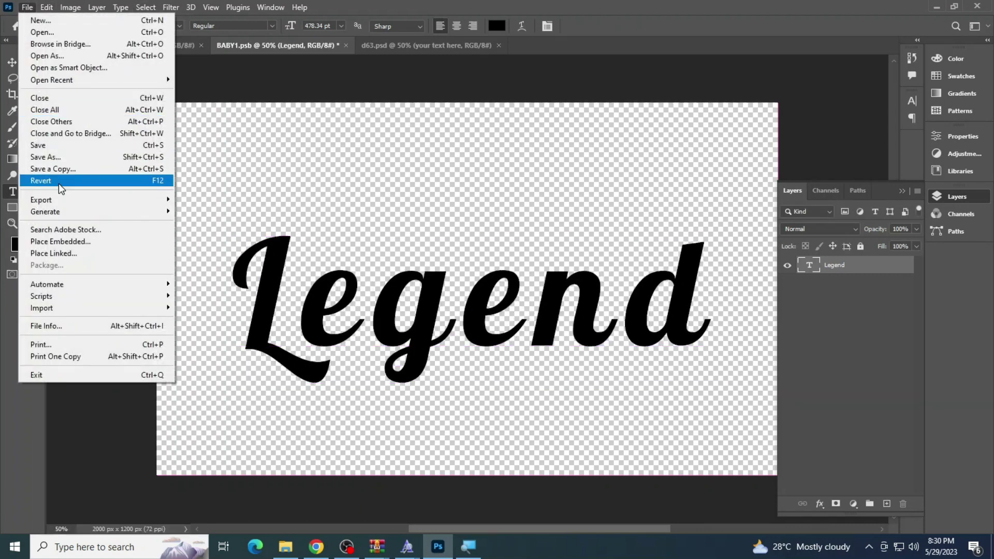
{"action": "left_click", "coordinate": [50, 143]}
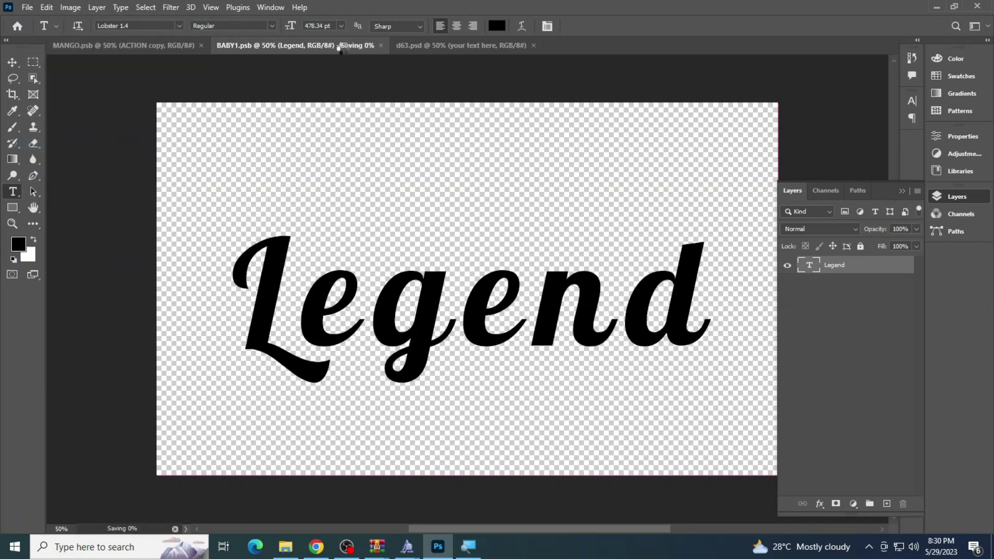
Step: Return to d63.psd, fit the image on screen, and expand the Additional text group
{"action": "left_click", "coordinate": [418, 45]}
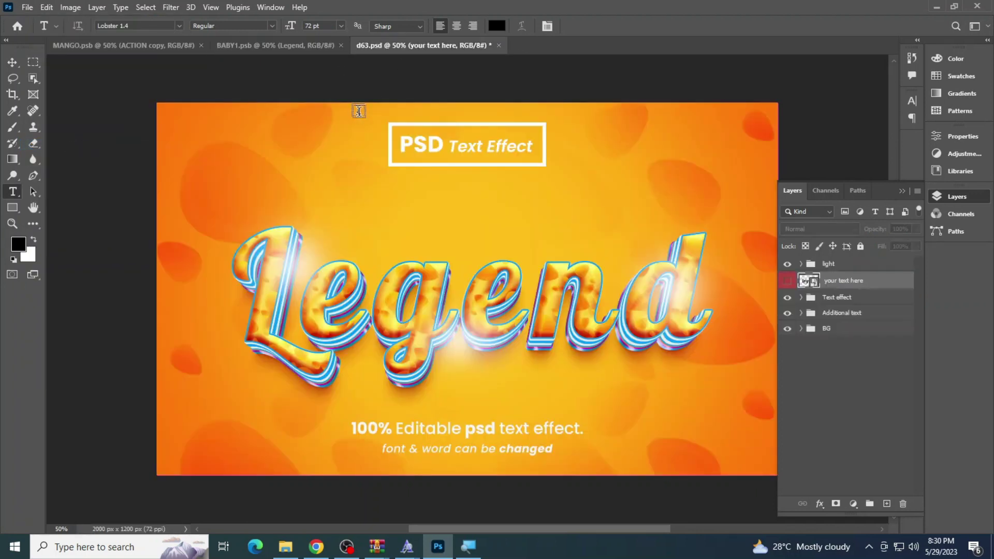
{"action": "left_click", "coordinate": [12, 224]}
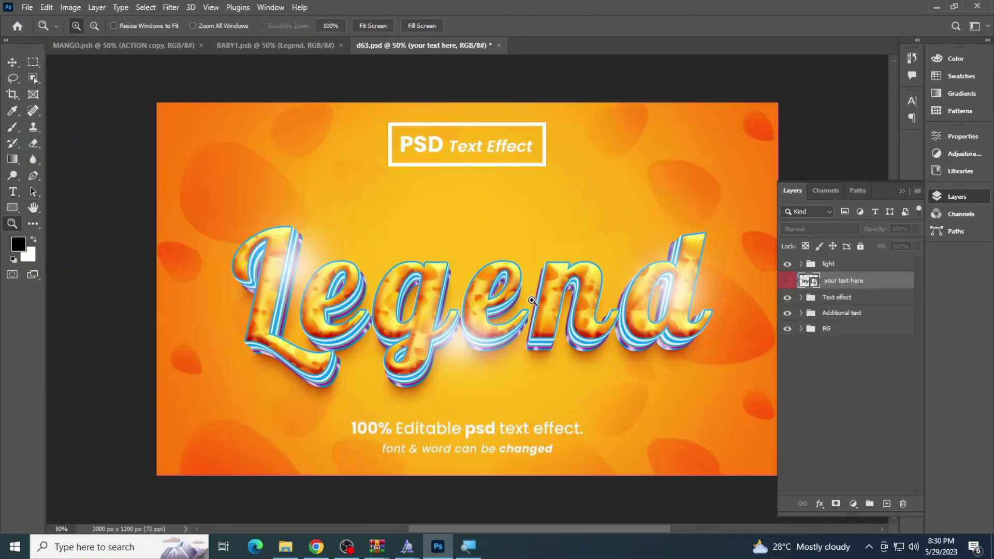
{"action": "left_click", "coordinate": [336, 241]}
{"action": "right_click", "coordinate": [333, 186]}
{"action": "left_click", "coordinate": [352, 196]}
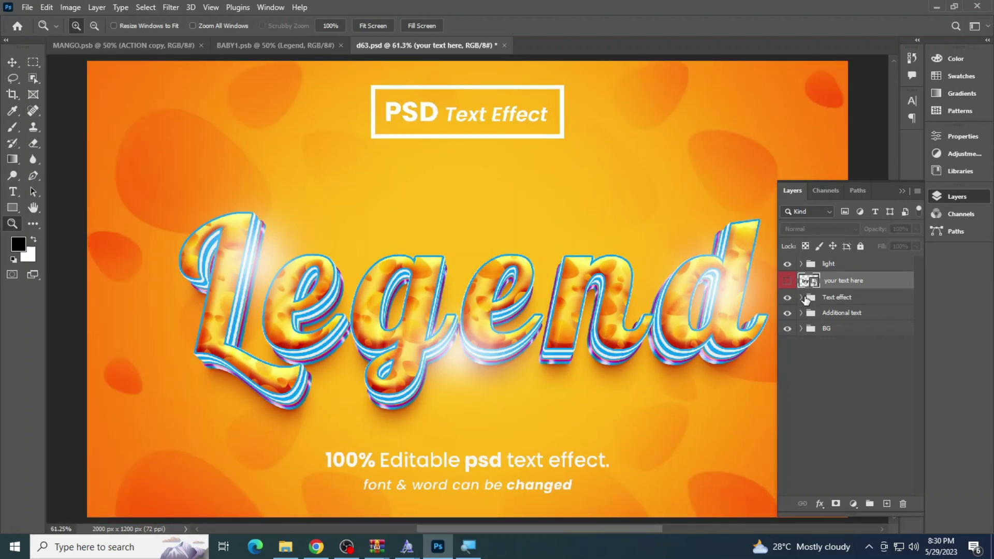
{"action": "left_click", "coordinate": [800, 314]}
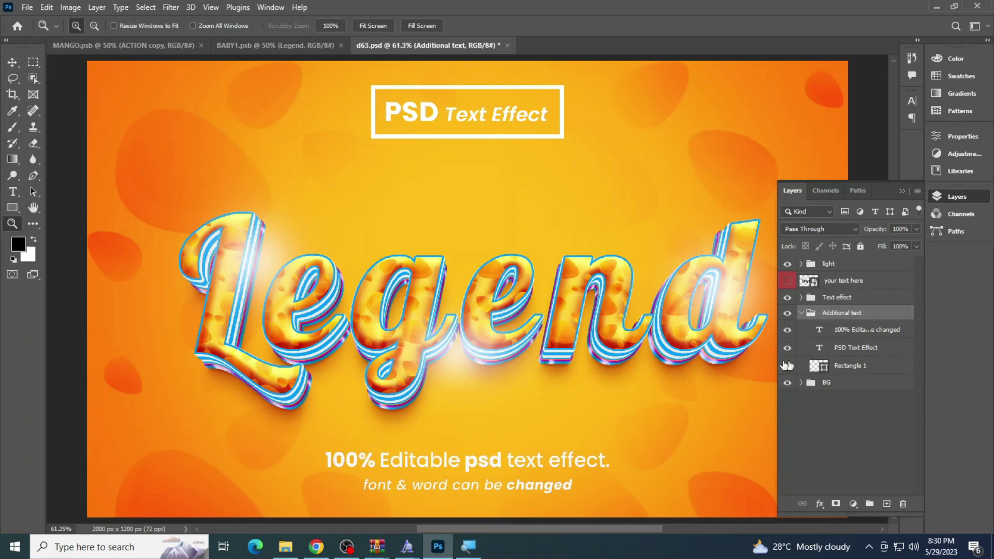
{"action": "left_click", "coordinate": [787, 329]}
Step: Replace the bottom subtitle with a single capitalised credit line ending 'FAMOUS EDITOR'
{"action": "left_click", "coordinate": [13, 192]}
{"action": "left_click", "coordinate": [456, 456]}
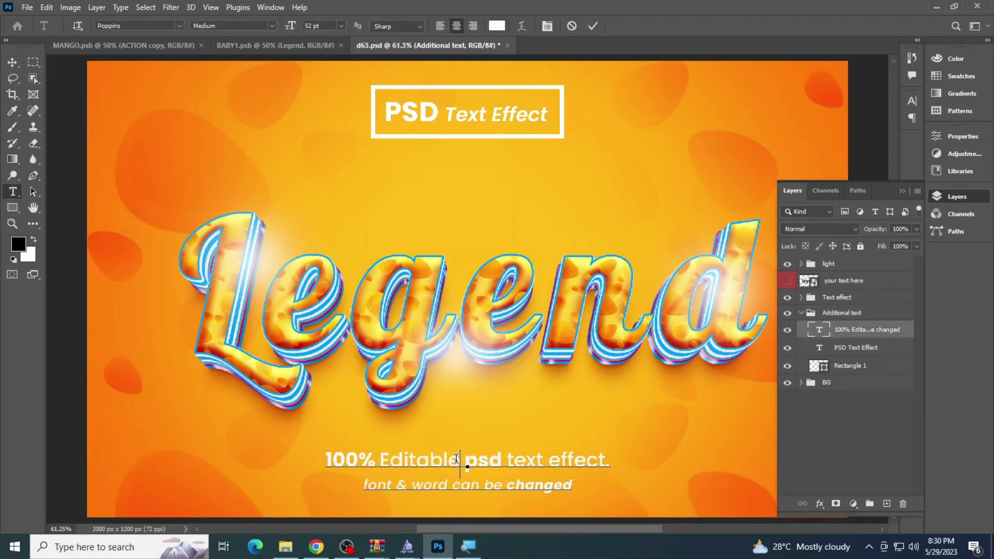
{"action": "key", "text": "ctrl+a"}
{"action": "double_click", "coordinate": [456, 455]}
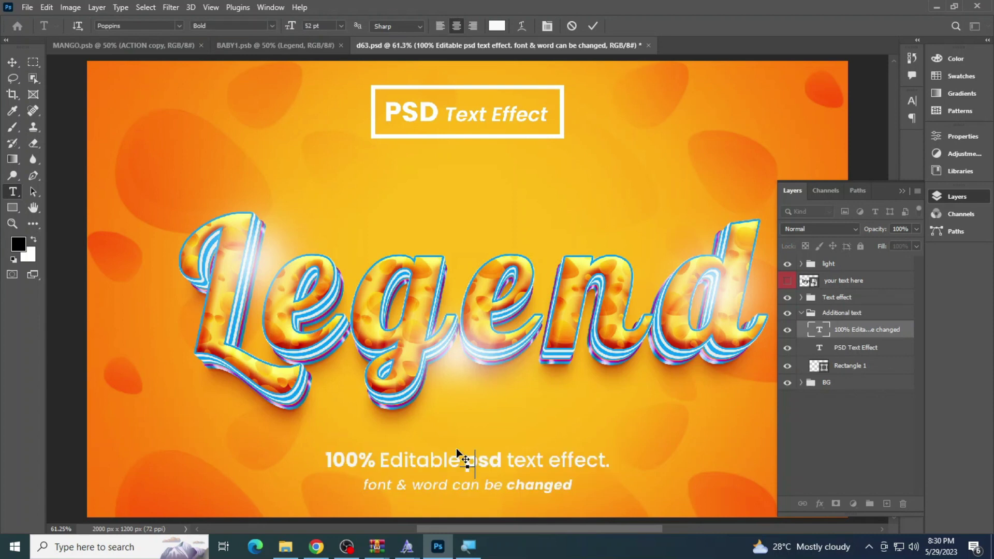
{"action": "type", "text": "NIAZI FA"}
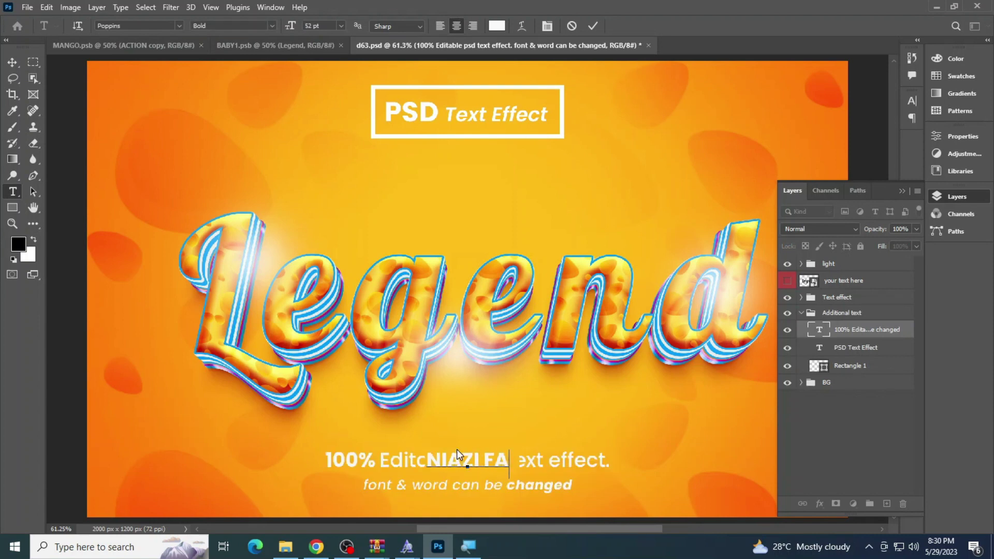
{"action": "type", "text": "MOUS"}
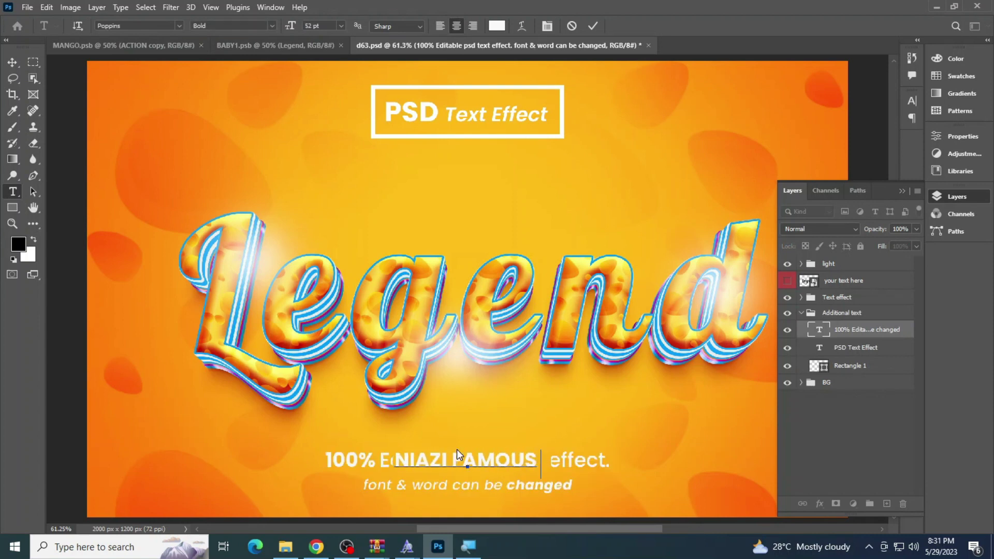
{"action": "type", "text": " EDITOR"}
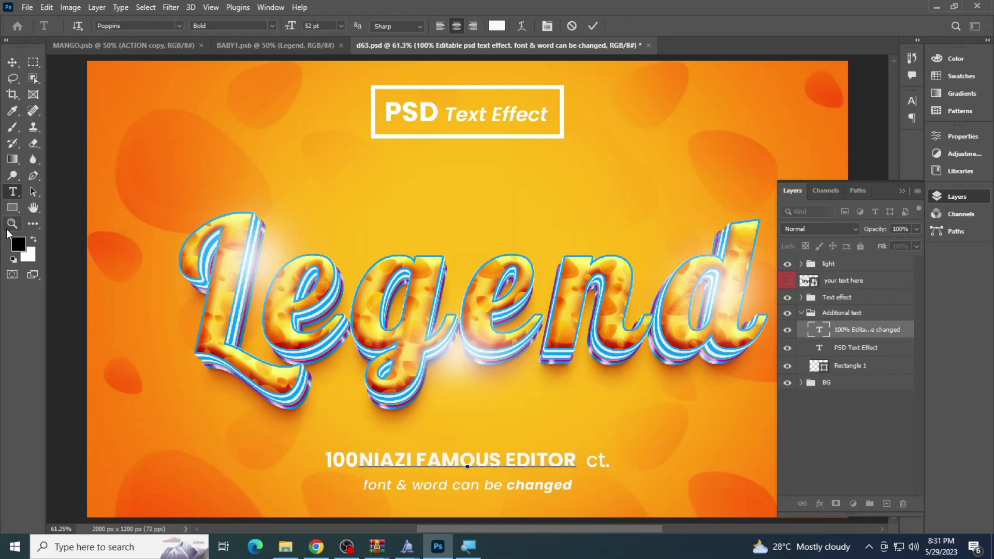
{"action": "left_click", "coordinate": [9, 226]}
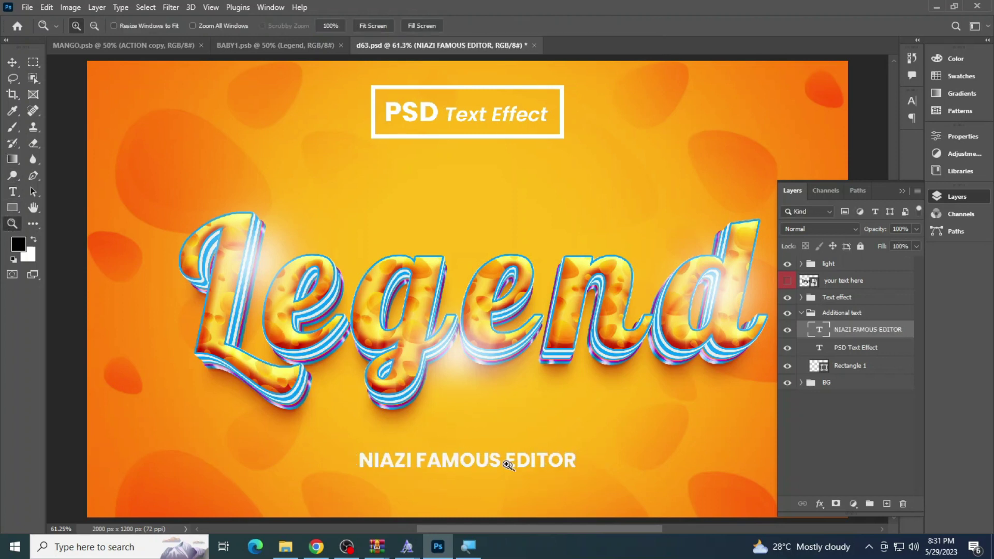
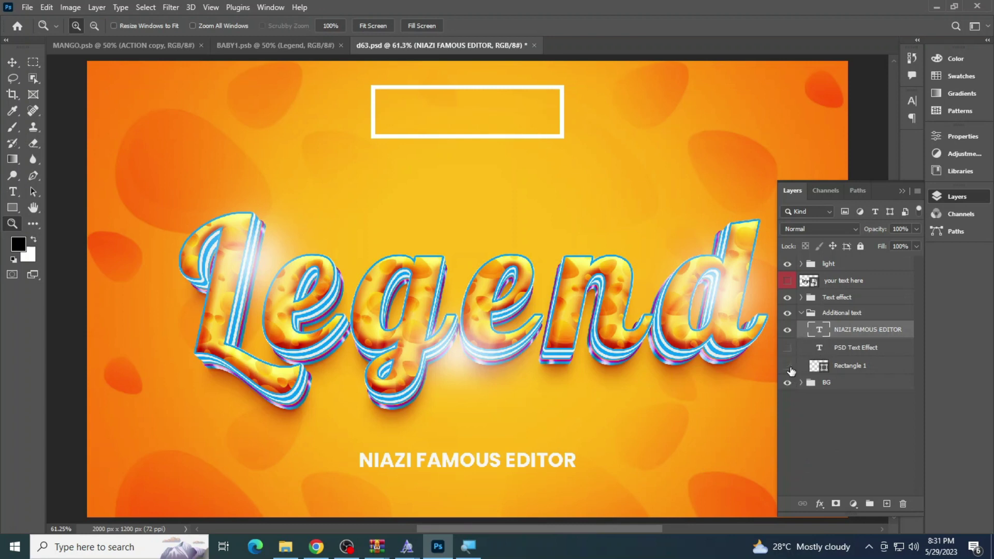
Step: Hide the white Rectangle 1 frame and duplicate the caption, placing the copy above Legend
{"action": "left_click", "coordinate": [787, 366]}
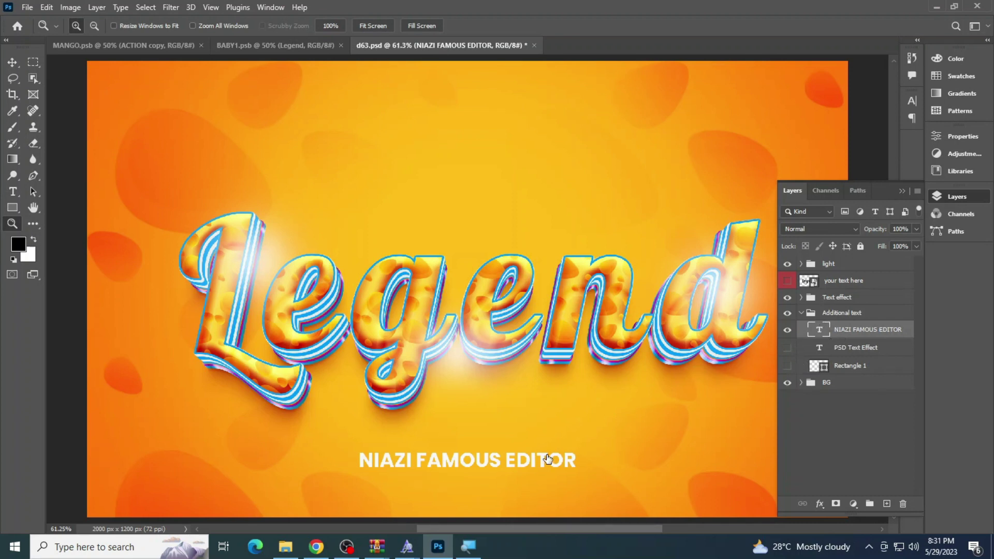
{"action": "key", "text": "ctrl+j"}
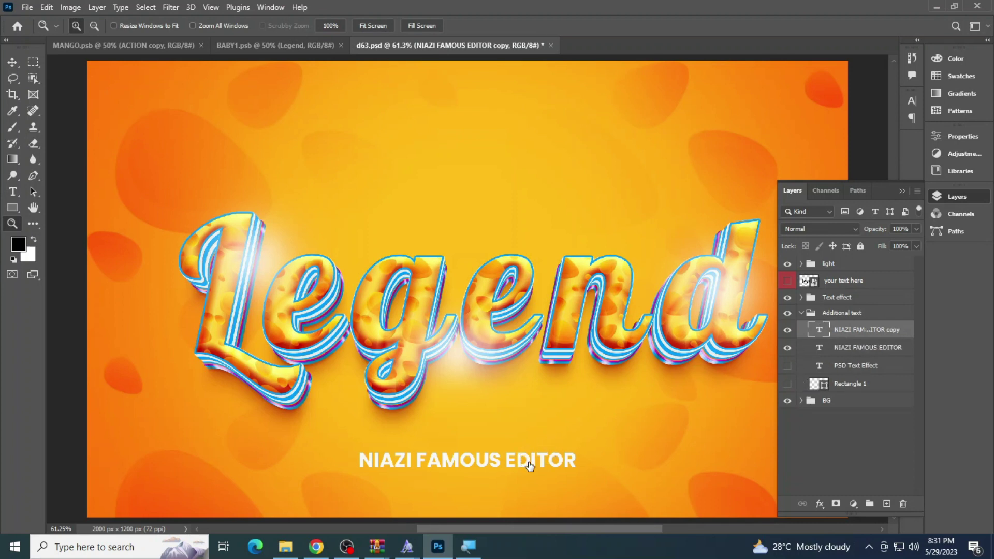
{"action": "left_click_drag", "start_coordinate": [529, 463], "coordinate": [522, 139]}
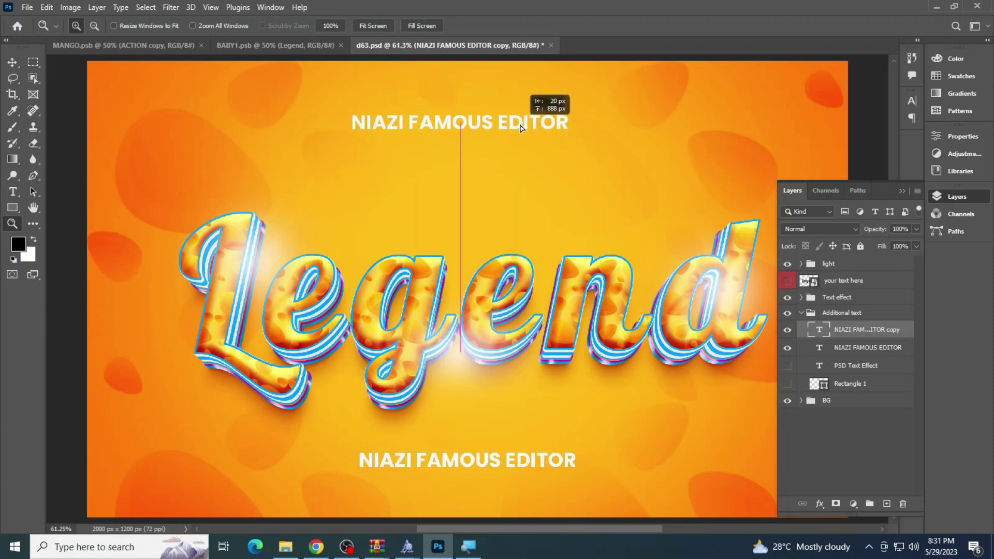
{"action": "left_click_drag", "start_coordinate": [522, 139], "coordinate": [525, 126]}
Step: Retype the copied caption as 'OFICIAL ACCOUNT', then start Save a Copy with the format list
{"action": "left_click", "coordinate": [14, 193]}
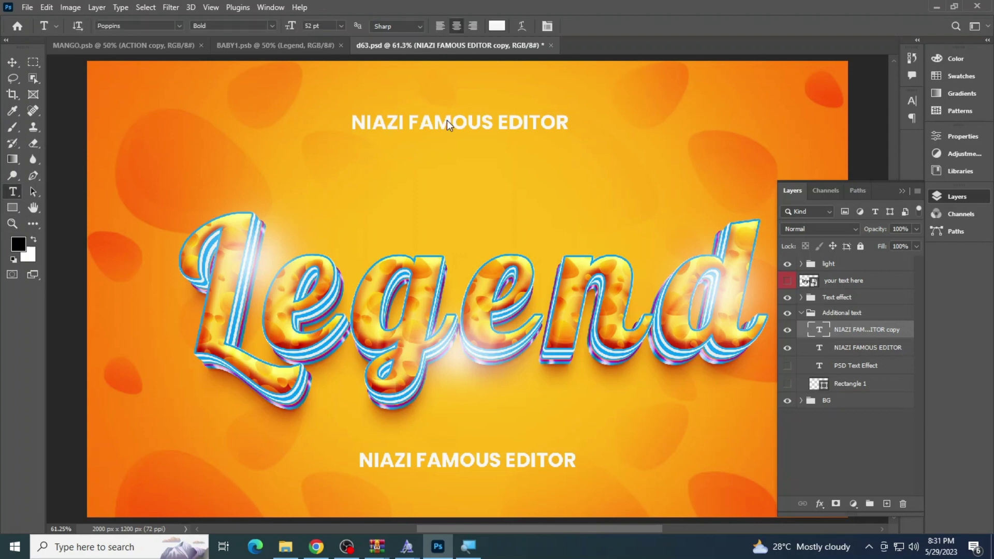
{"action": "left_click", "coordinate": [447, 123]}
{"action": "key", "text": "ctrl+a"}
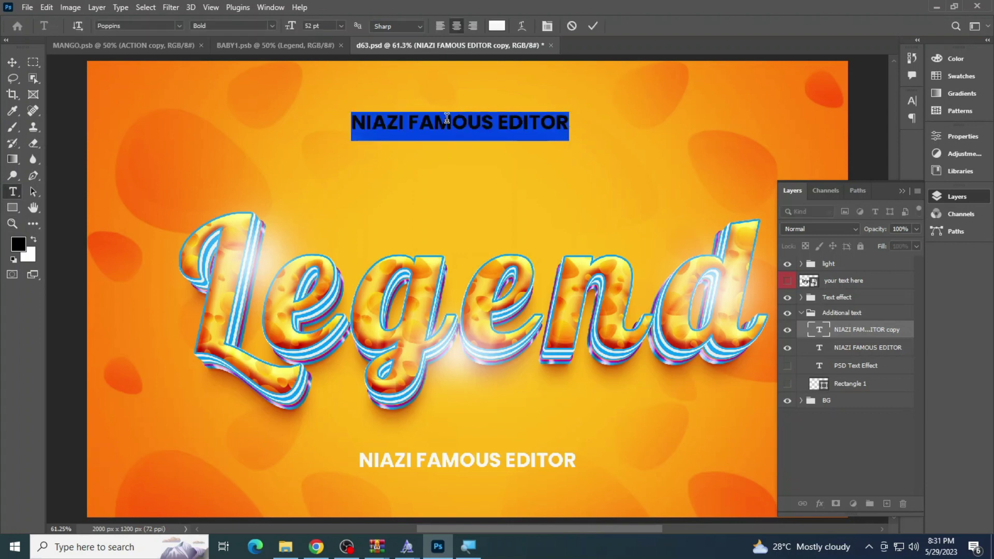
{"action": "type", "text": "OFICIAL ACCO"}
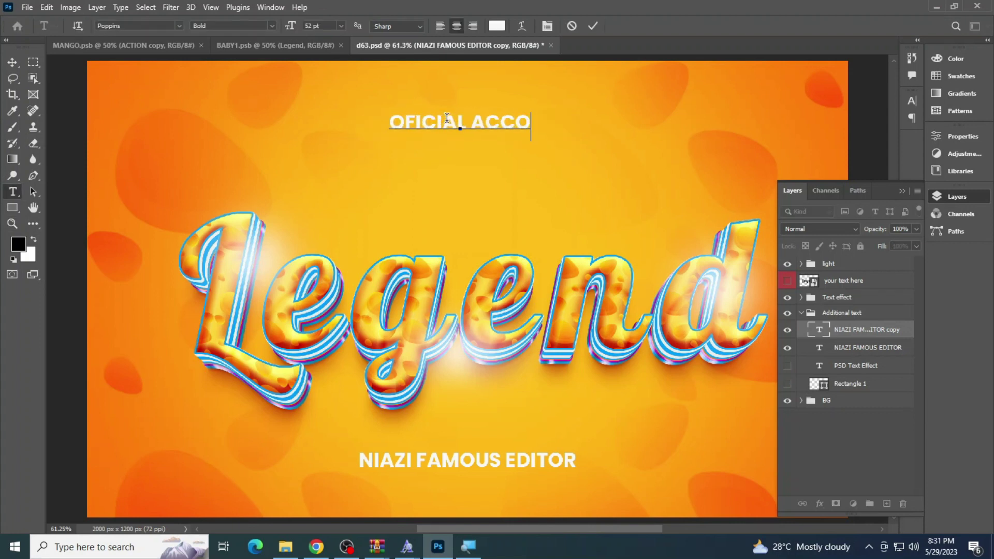
{"action": "type", "text": "UNT"}
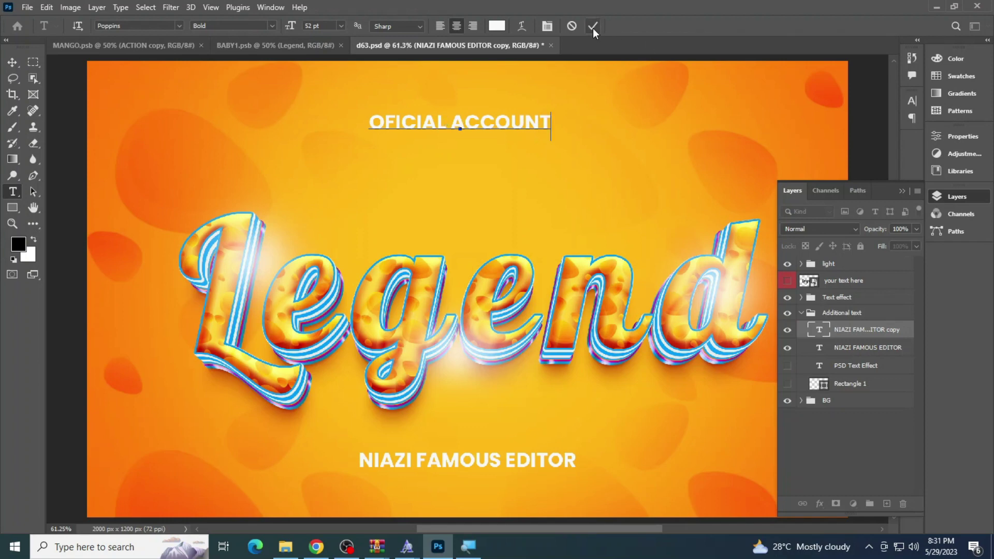
{"action": "left_click", "coordinate": [593, 27]}
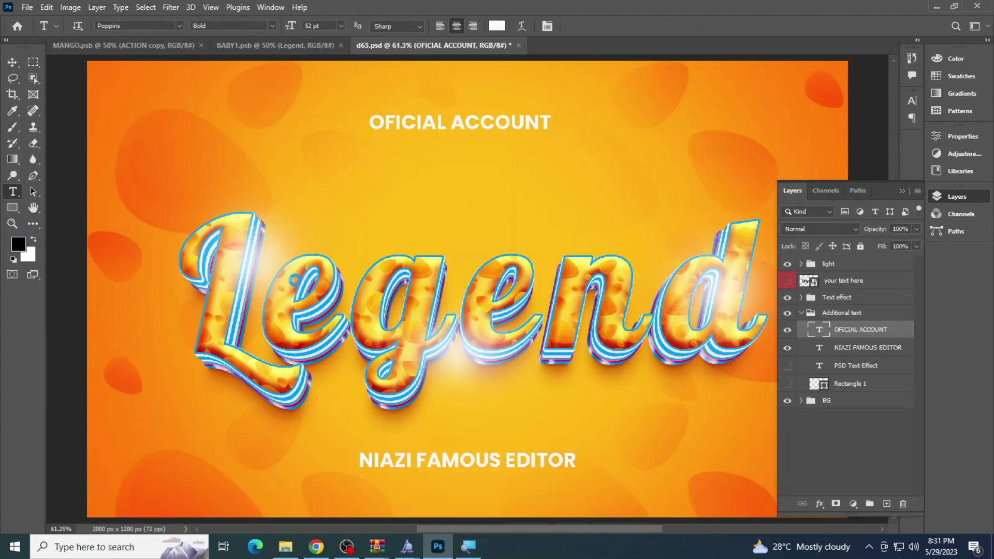
{"action": "key", "text": "ctrl+alt+s"}
{"action": "left_click", "coordinate": [165, 429]}
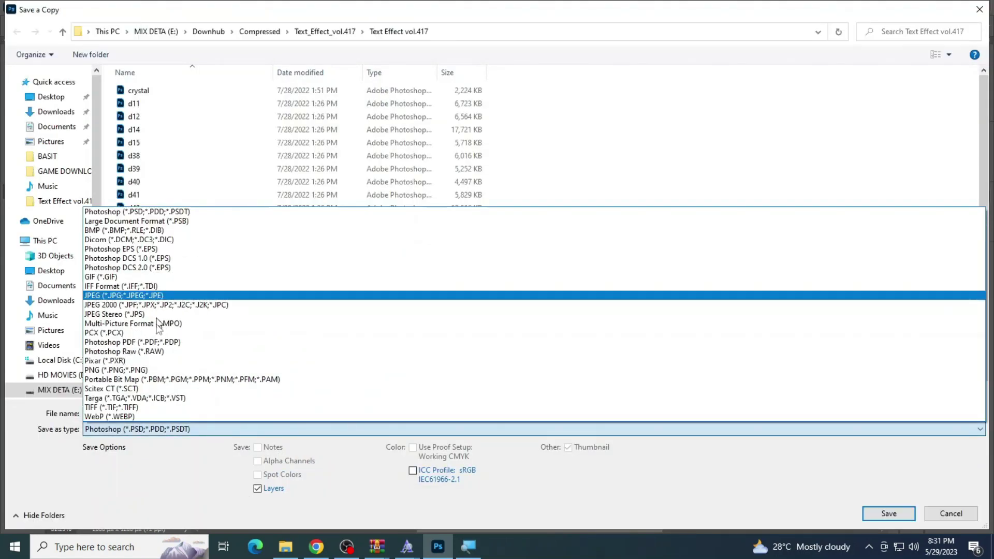
Step: Save the copy as a JPEG named LEGEND at quality 12
{"action": "key", "text": "Return"}
{"action": "type", "text": "LEGEND"}
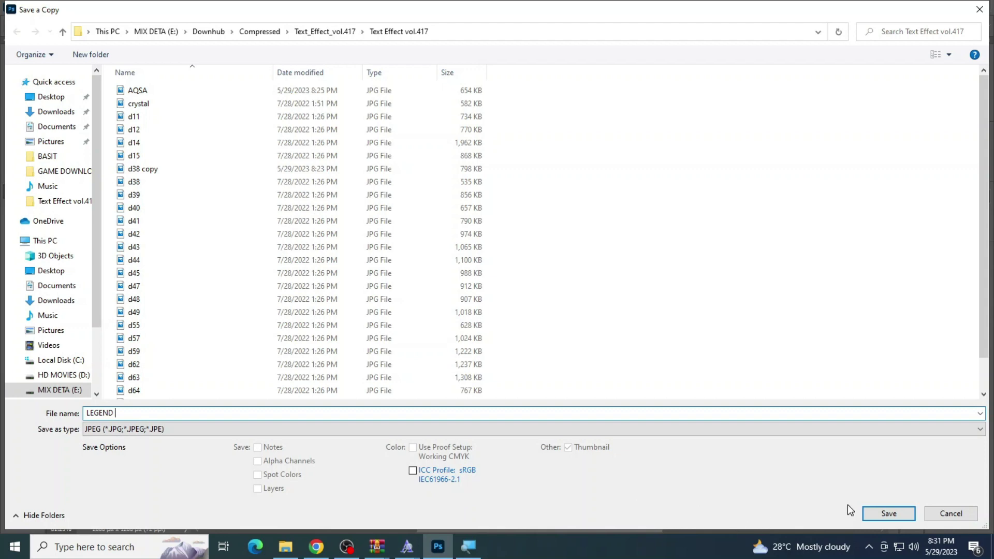
{"action": "left_click", "coordinate": [889, 514]}
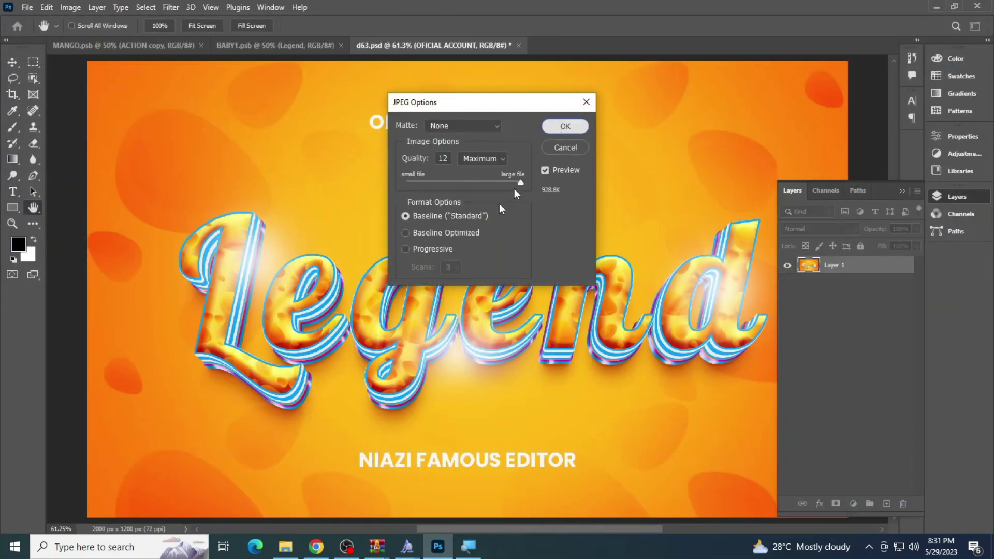
{"action": "key", "text": "Return"}
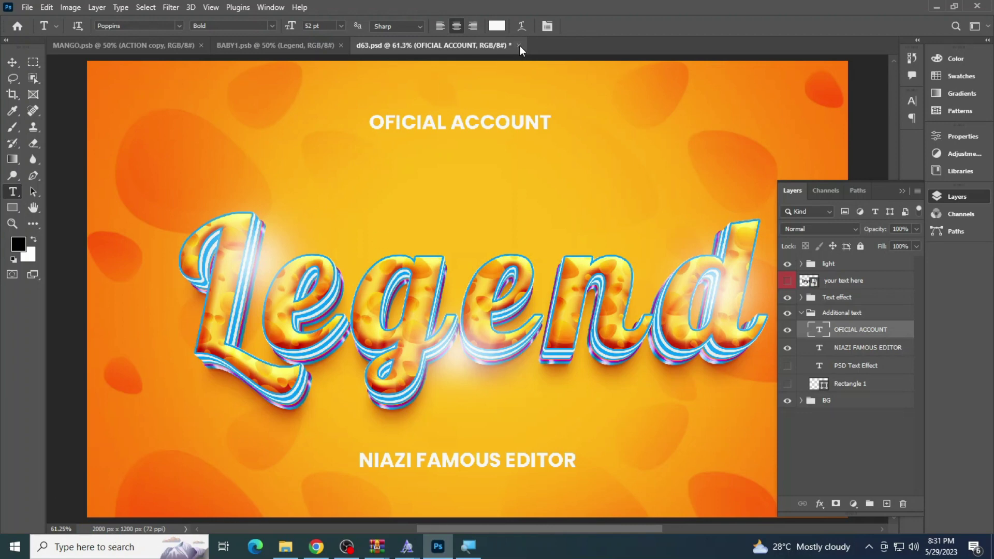
Step: Close the d63 template without saving and open LEGEND.jpg from File Explorer
{"action": "left_click", "coordinate": [519, 46]}
{"action": "left_click", "coordinate": [490, 208]}
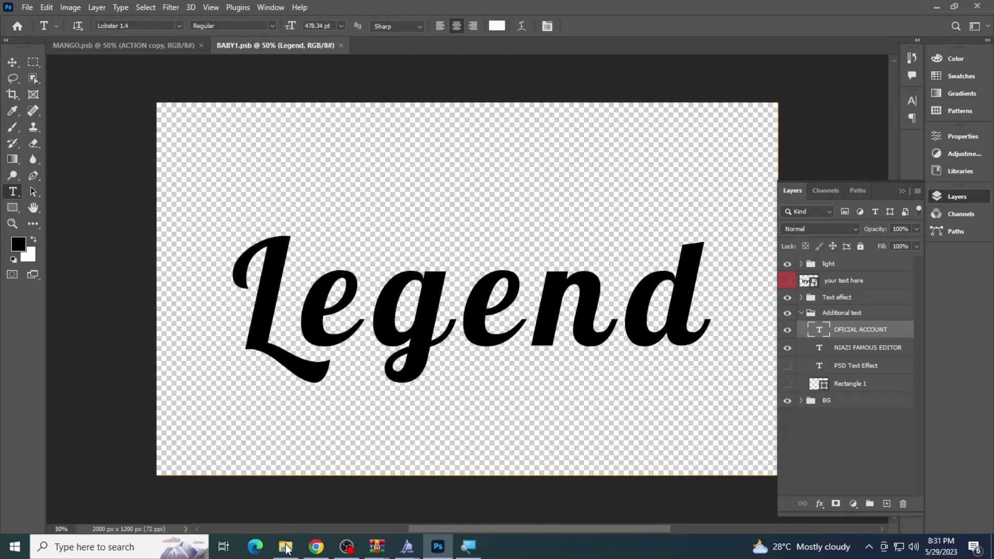
{"action": "left_click", "coordinate": [285, 547]}
{"action": "left_click", "coordinate": [797, 441]}
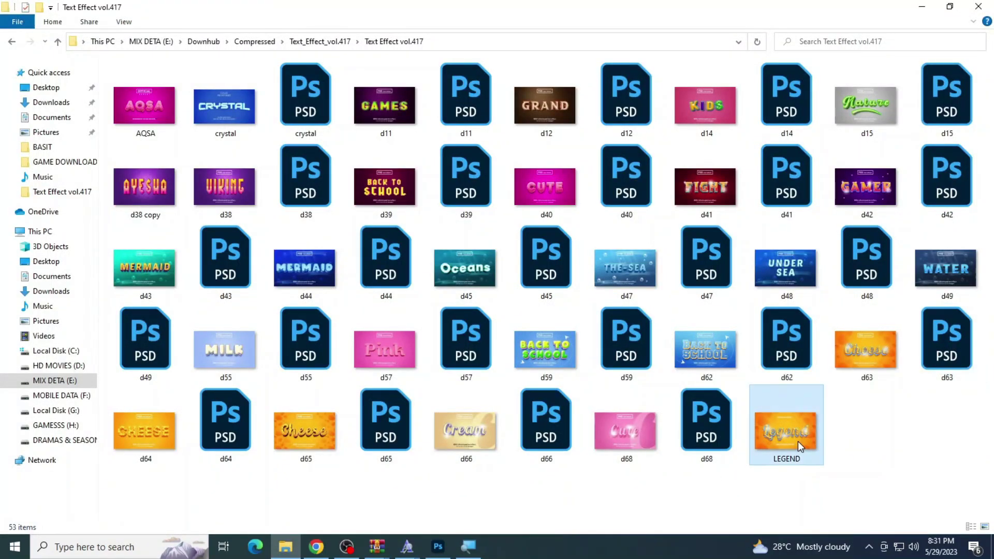
{"action": "double_click", "coordinate": [797, 441]}
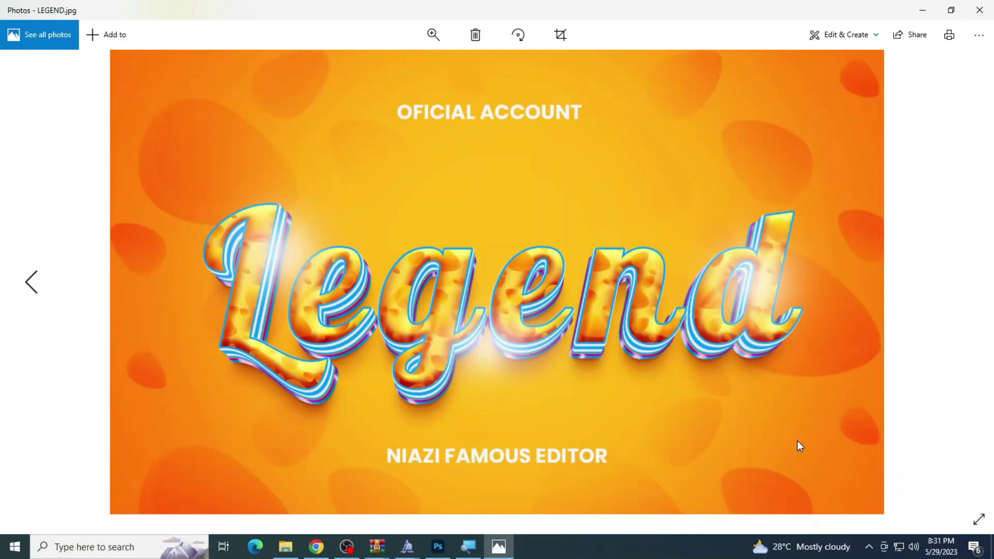
Step: Zoom in and out on the LEGEND image in Photos, then close the viewer
{"action": "scroll", "coordinate": [457, 282], "scroll_direction": "up", "scroll_amount": 3}
{"action": "scroll", "coordinate": [561, 288], "scroll_direction": "up", "scroll_amount": 2}
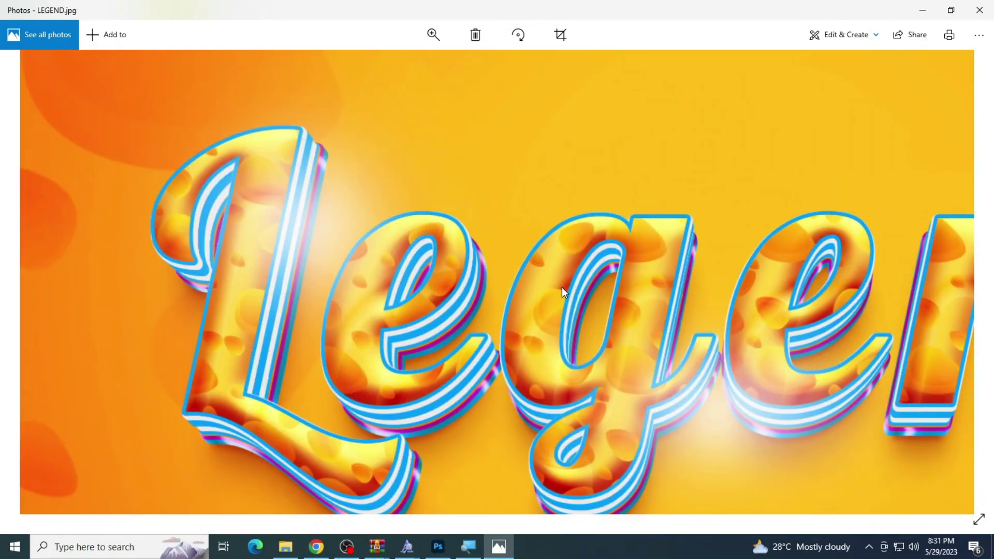
{"action": "scroll", "coordinate": [551, 287], "scroll_direction": "up", "scroll_amount": 2}
{"action": "scroll", "coordinate": [551, 288], "scroll_direction": "down", "scroll_amount": 2}
{"action": "scroll", "coordinate": [541, 296], "scroll_direction": "down", "scroll_amount": 2}
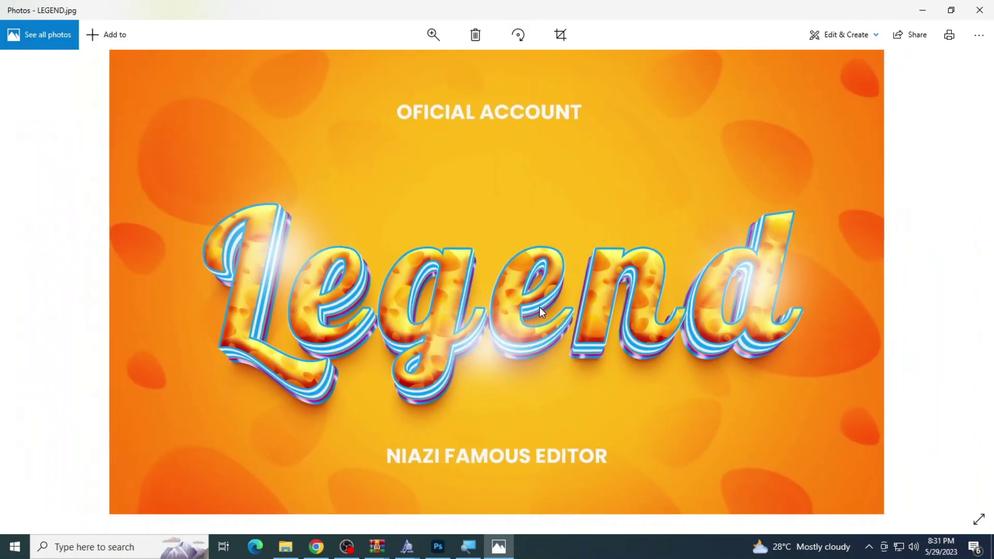
{"action": "key", "text": "alt+F4"}
Step: Preview the d68 Cute and d66 Cream template images in Photos from File Explorer
{"action": "left_click", "coordinate": [314, 548]}
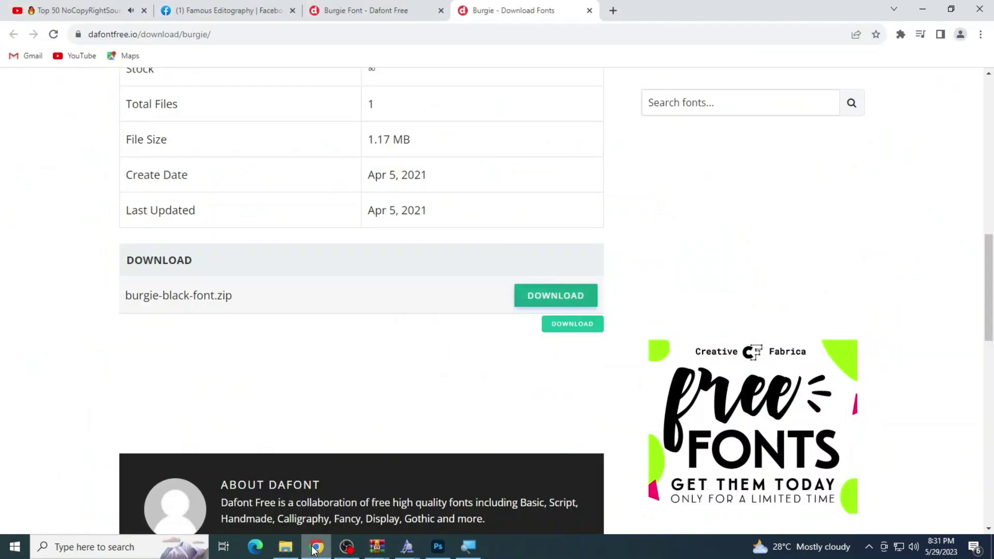
{"action": "left_click", "coordinate": [314, 548]}
{"action": "left_click", "coordinate": [438, 546]}
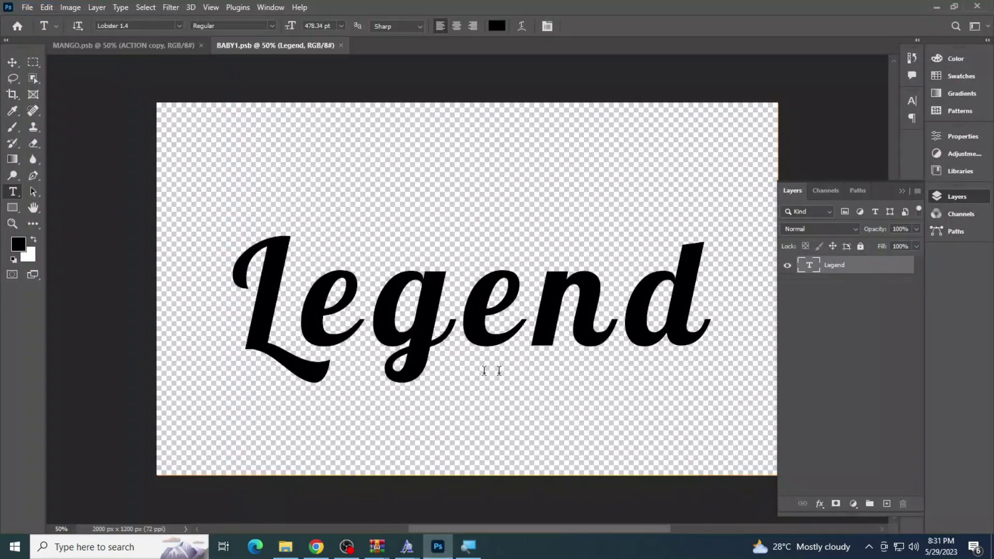
{"action": "left_click", "coordinate": [285, 547]}
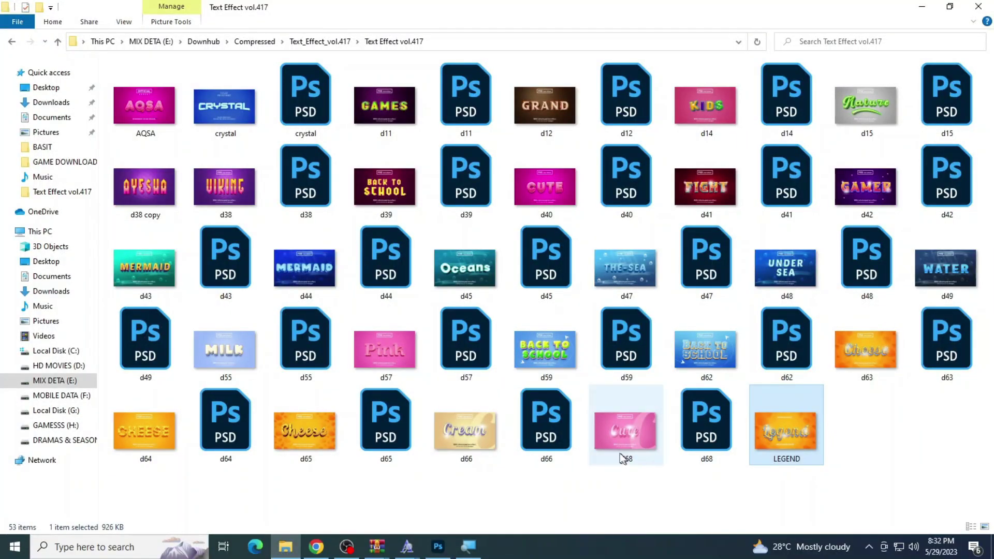
{"action": "left_click", "coordinate": [638, 443]}
{"action": "double_click", "coordinate": [637, 443]}
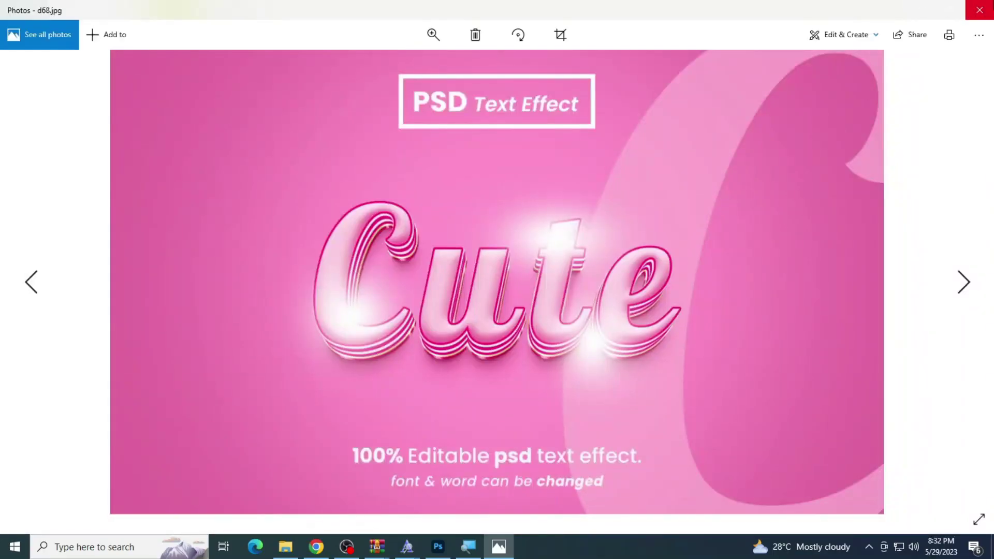
{"action": "left_click", "coordinate": [978, 6]}
{"action": "double_click", "coordinate": [496, 437]}
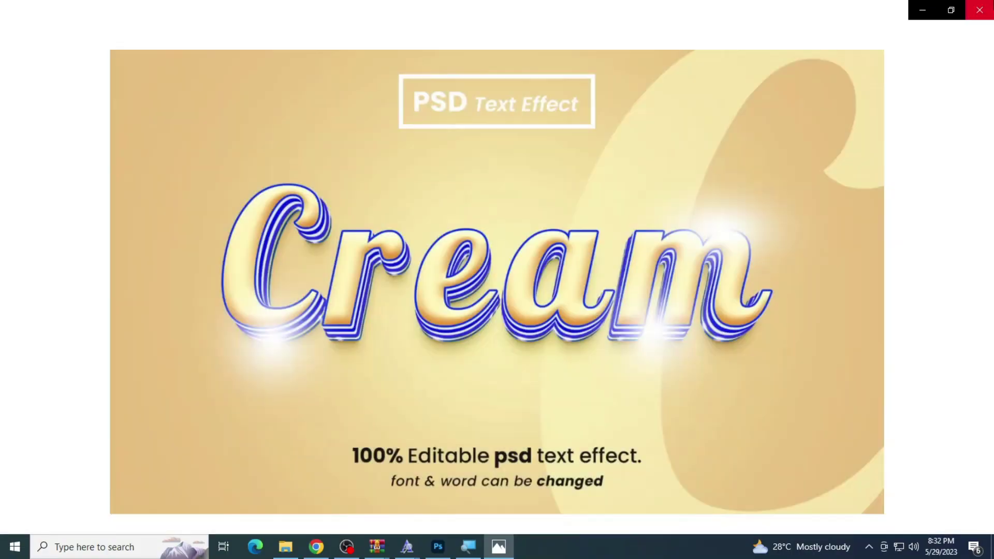
{"action": "left_click", "coordinate": [979, 10]}
Step: Open the d68 PSD's embedded text smart object, updating it and substituting the missing font
{"action": "left_click", "coordinate": [703, 445]}
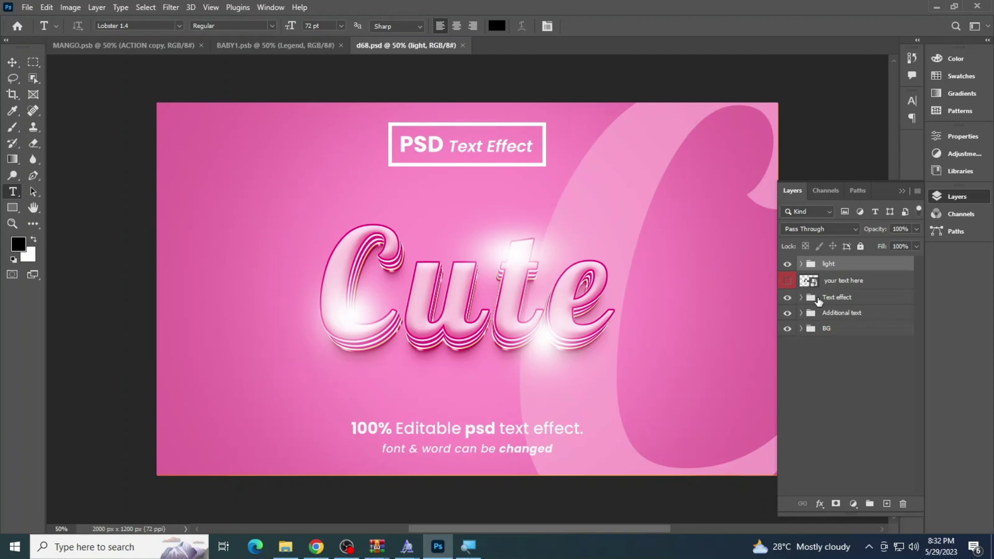
{"action": "double_click", "coordinate": [814, 286]}
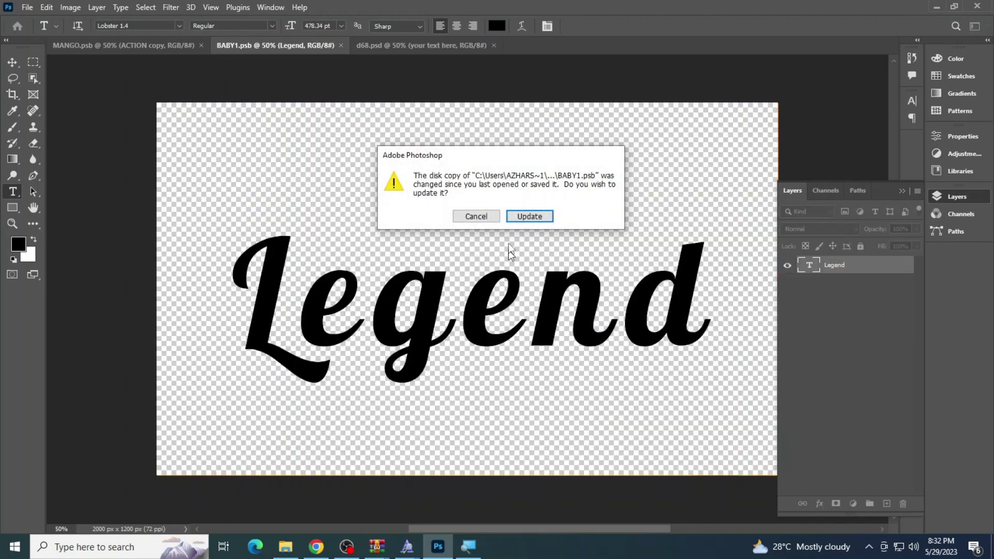
{"action": "left_click", "coordinate": [528, 215]}
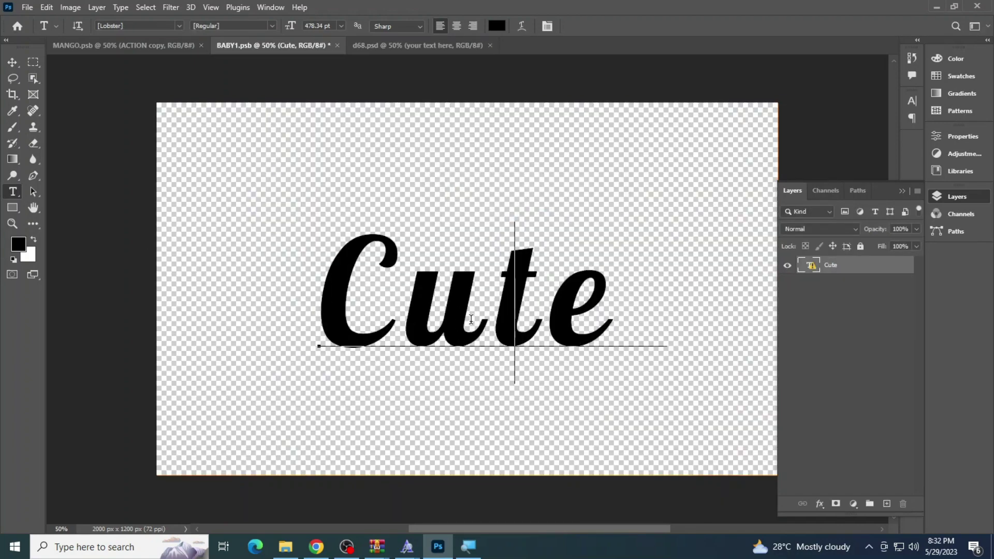
{"action": "left_click", "coordinate": [510, 321]}
{"action": "left_click", "coordinate": [584, 256]}
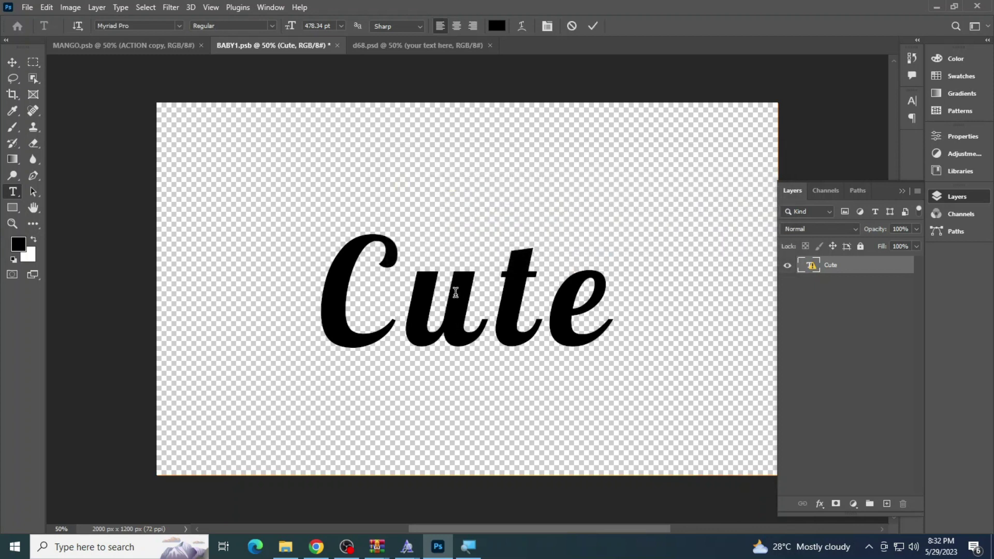
Step: Set the text font to Lobster 1.4 and retype Cute as 'Maya', shifted left to centre
{"action": "left_click", "coordinate": [146, 26]}
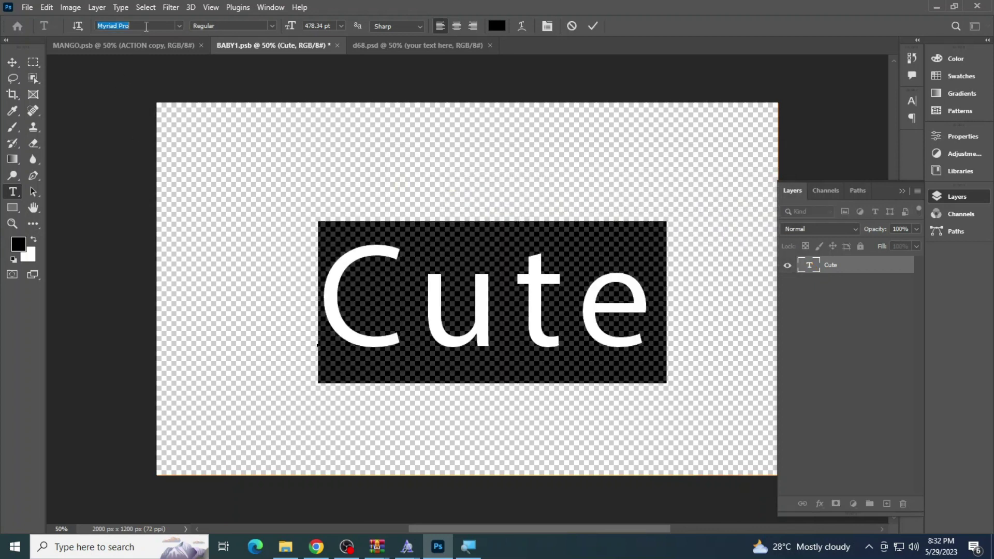
{"action": "type", "text": "lobs"}
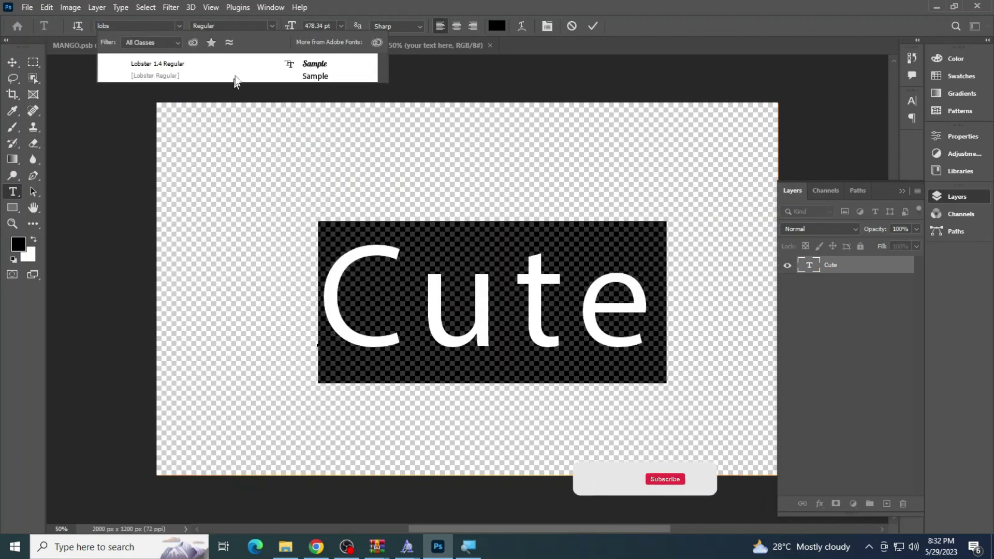
{"action": "left_click", "coordinate": [240, 64]}
{"action": "left_click", "coordinate": [434, 257]}
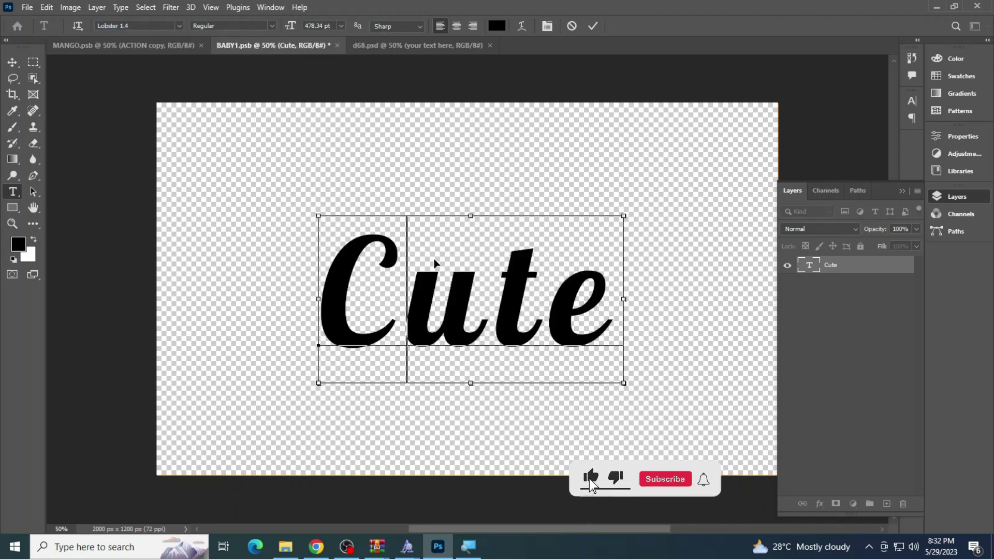
{"action": "key", "text": "ctrl+a"}
{"action": "type", "text": "M"}
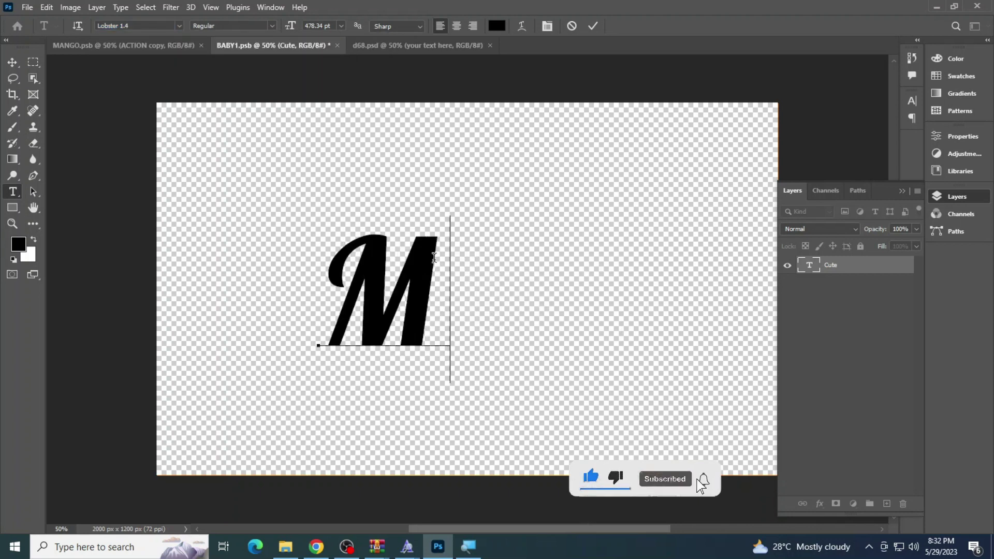
{"action": "type", "text": "aya"}
{"action": "left_click_drag", "start_coordinate": [468, 267], "coordinate": [428, 263]}
{"action": "left_click", "coordinate": [498, 195]}
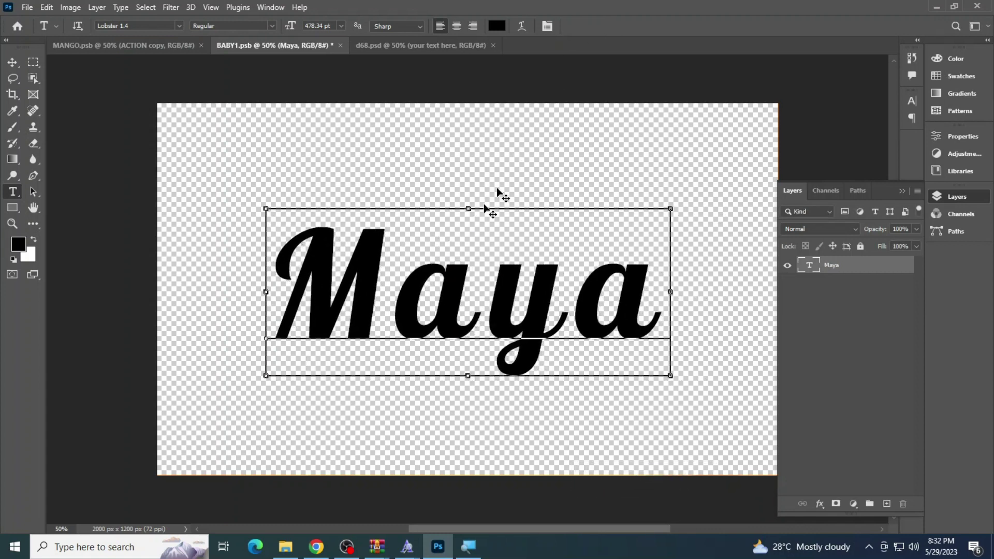
Step: Save the smart object, close MANGO.psb and return to the d68 template
{"action": "key", "text": "ctrl+s"}
{"action": "left_click", "coordinate": [155, 45]}
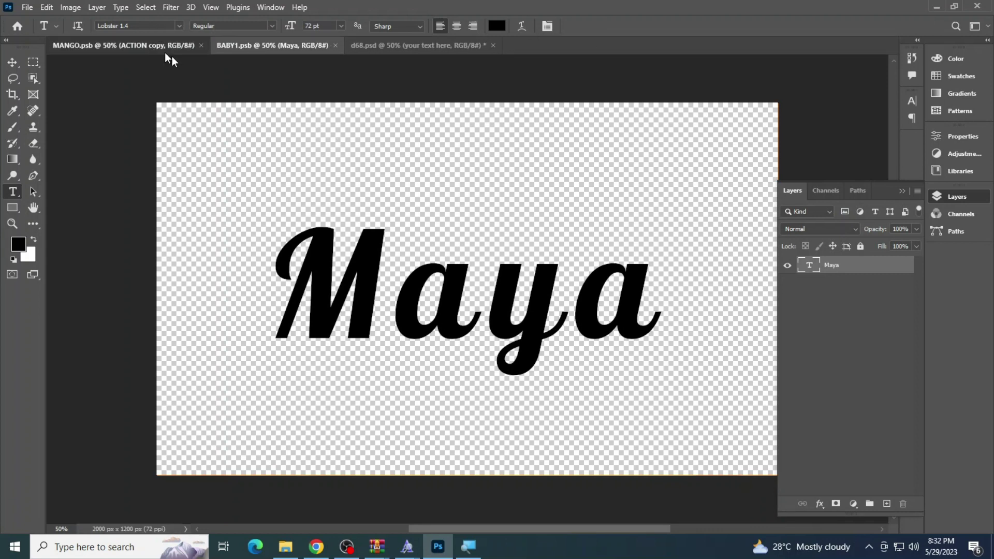
{"action": "left_click", "coordinate": [201, 46]}
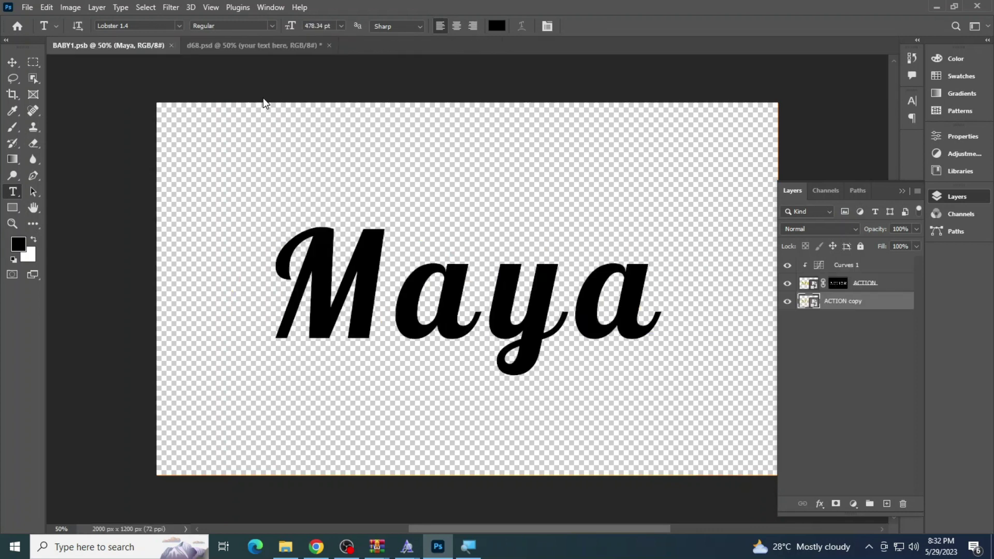
{"action": "key", "text": "ctrl+Tab"}
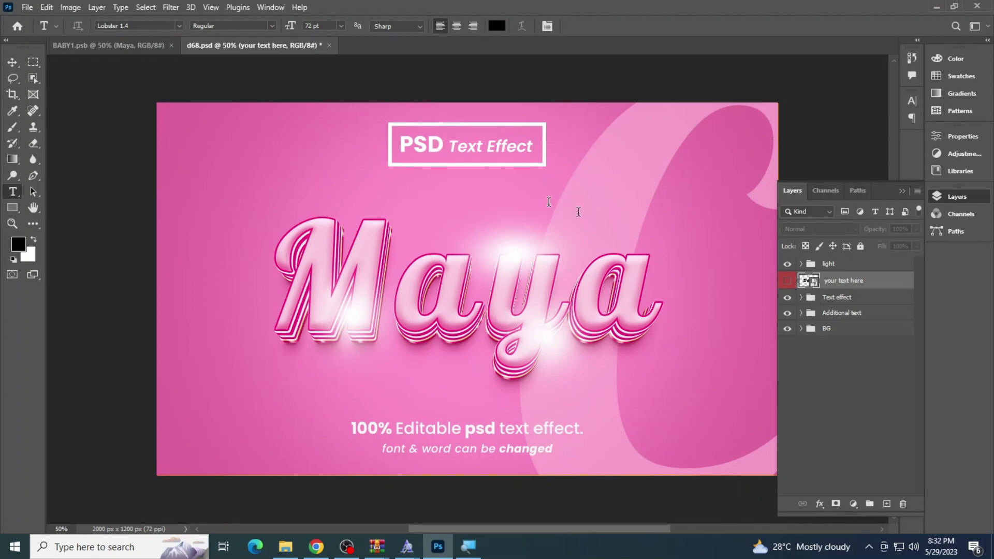
Step: Retype the PSD Text Effect caption as 'OFFICIAL ACCOUNT', shrink its font, and centre it at the top
{"action": "left_click", "coordinate": [454, 149]}
{"action": "key", "text": "ctrl+a"}
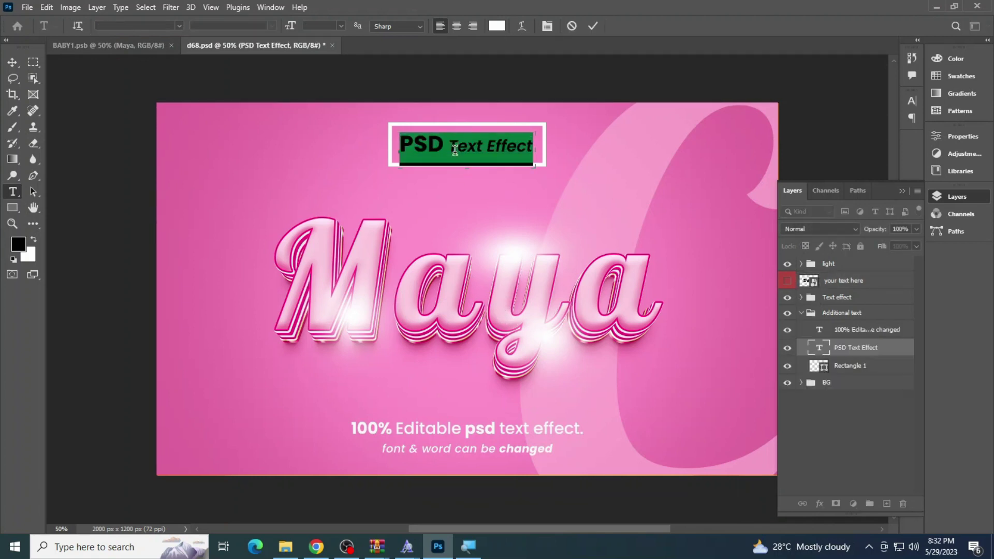
{"action": "type", "text": "OFFICIALACCOUNT"}
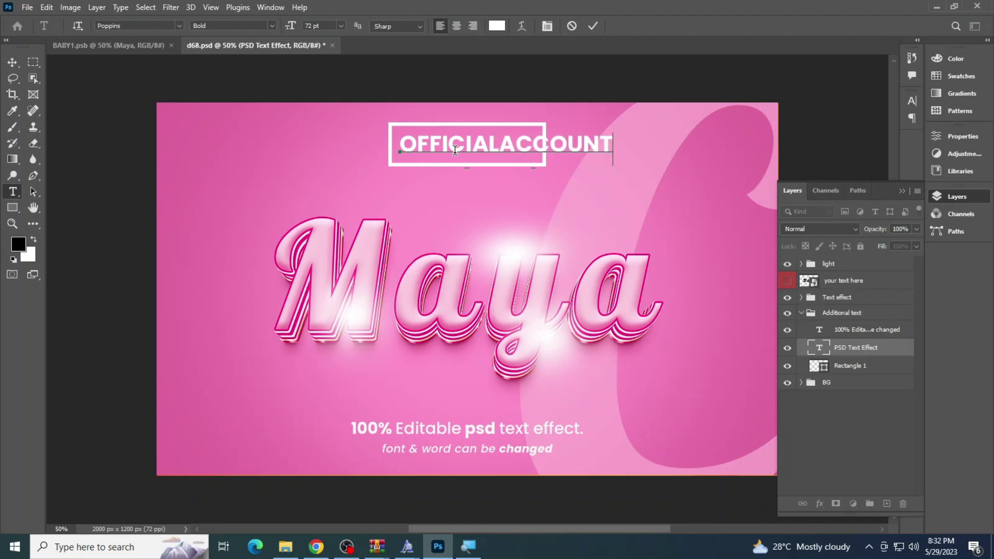
{"action": "left_click", "coordinate": [501, 145]}
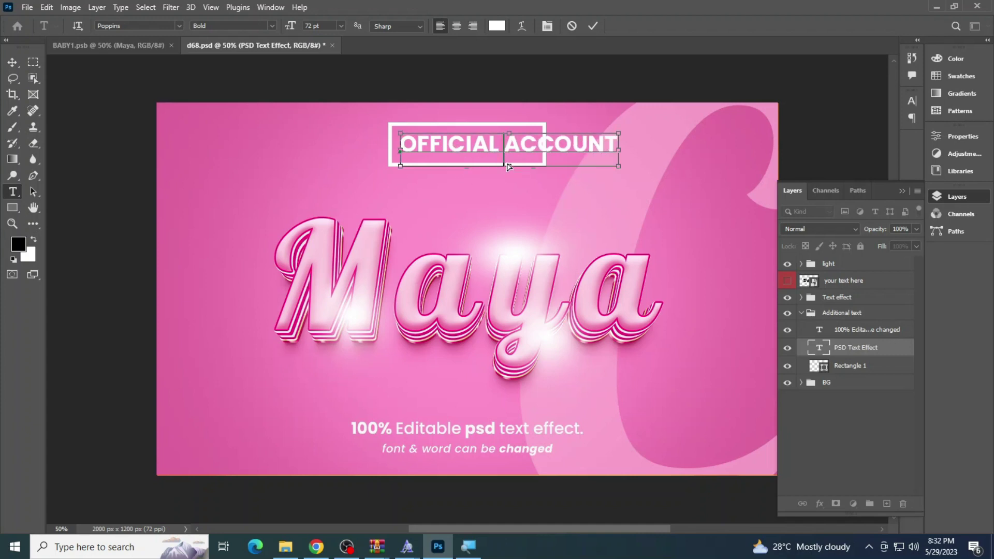
{"action": "key", "text": "ctrl+a"}
{"action": "left_click_drag", "start_coordinate": [290, 27], "coordinate": [274, 30]}
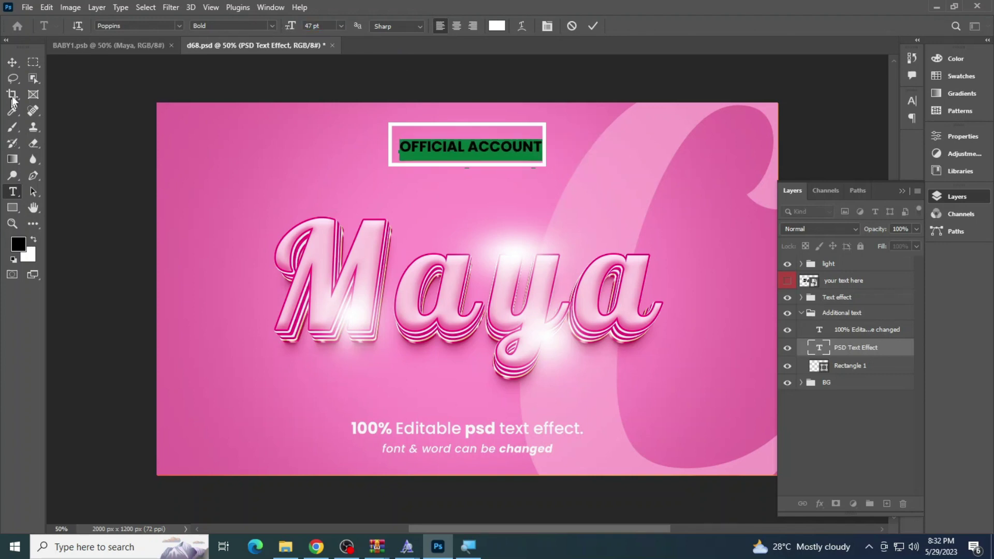
{"action": "left_click", "coordinate": [13, 62]}
{"action": "left_click_drag", "start_coordinate": [440, 155], "coordinate": [433, 149]}
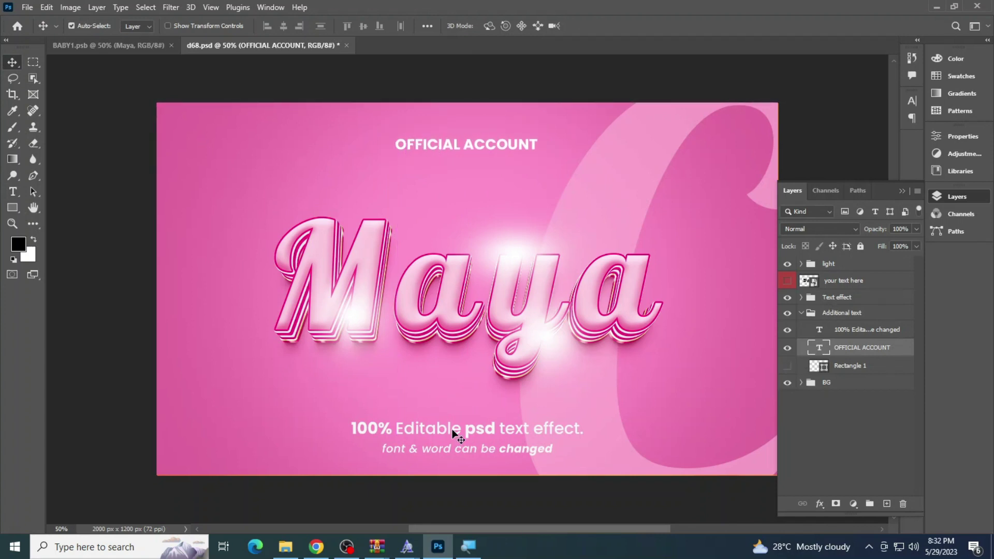
Step: Retype the bottom '100% Editable' caption as 'PHOTOSHOP BY AZHAR DESIGN'
{"action": "left_click", "coordinate": [467, 430]}
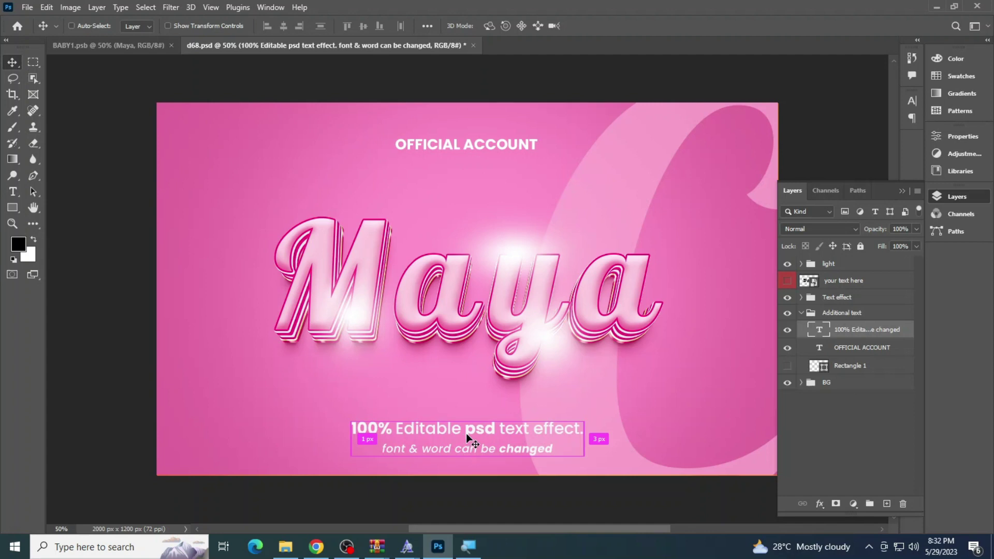
{"action": "key", "text": "ctrl+t"}
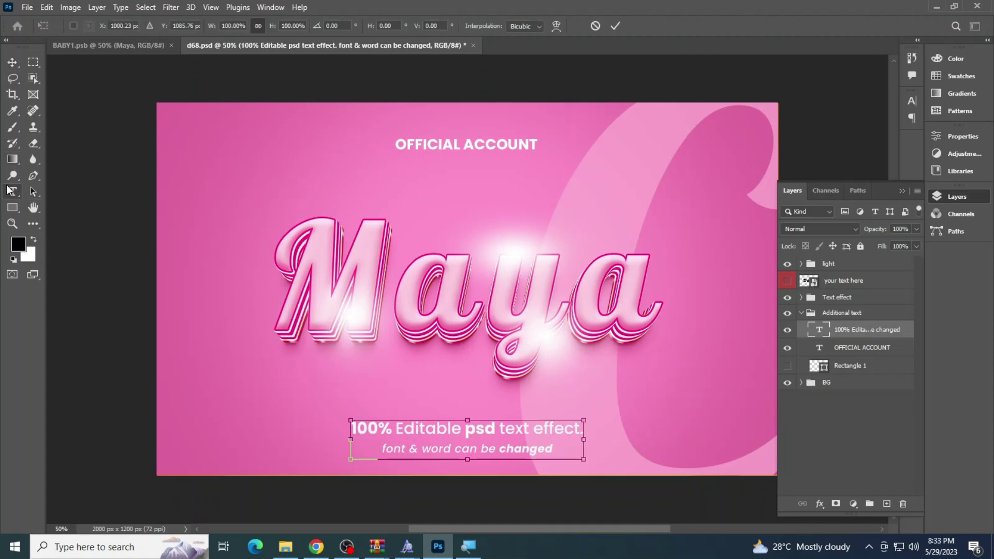
{"action": "left_click", "coordinate": [11, 192]}
{"action": "left_click", "coordinate": [484, 420]}
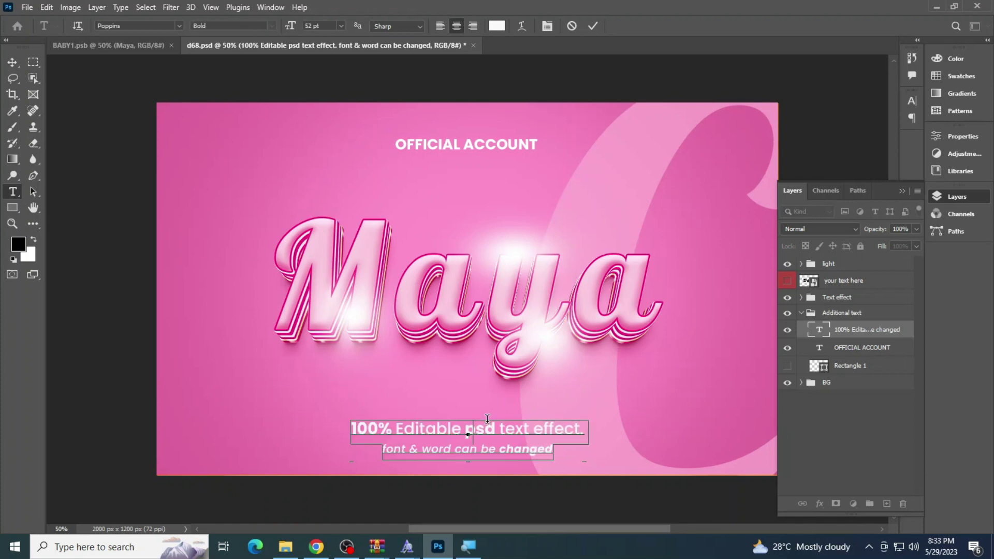
{"action": "type", "text": "PHOTOSHOP BY "}
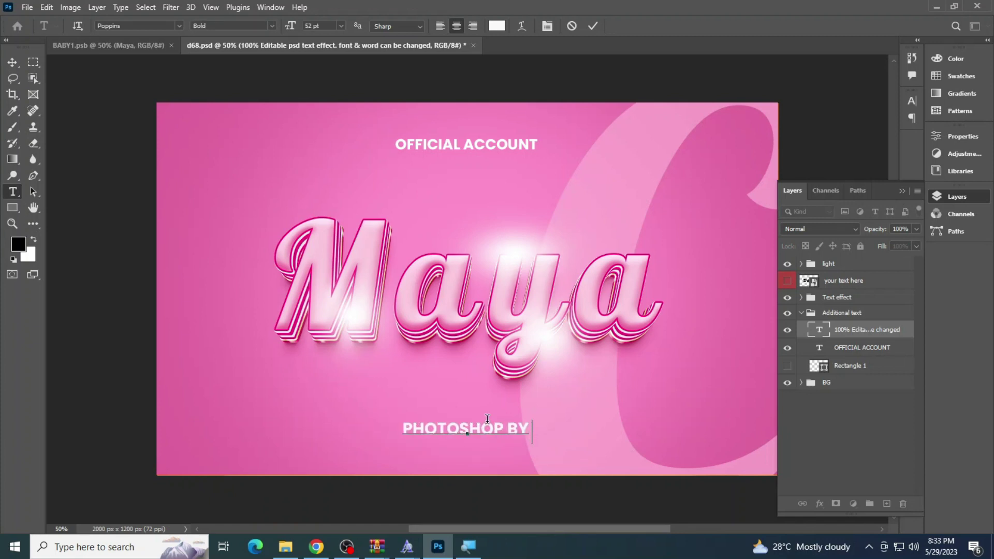
{"action": "type", "text": "AZHAR E"}
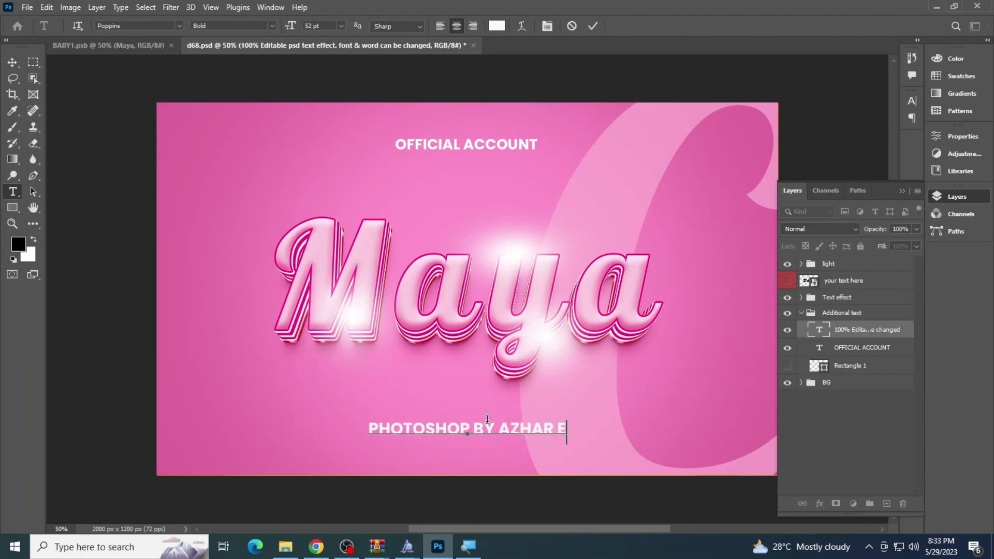
{"action": "type", "text": "DIT"}
{"action": "key", "text": "BackSpace"}
{"action": "key", "text": "BackSpace"}
{"action": "key", "text": "BackSpace"}
{"action": "key", "text": "BackSpace"}
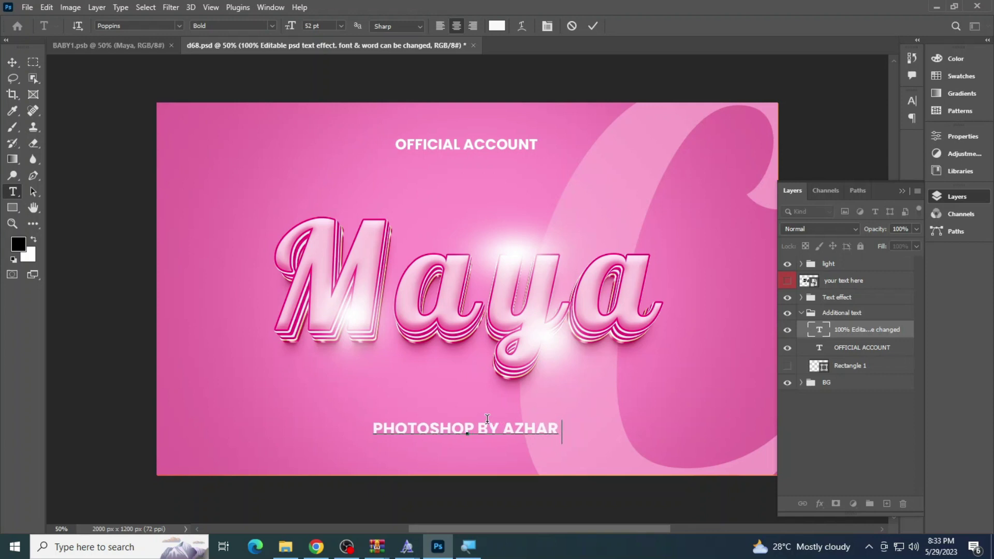
{"action": "type", "text": "DESUGB"}
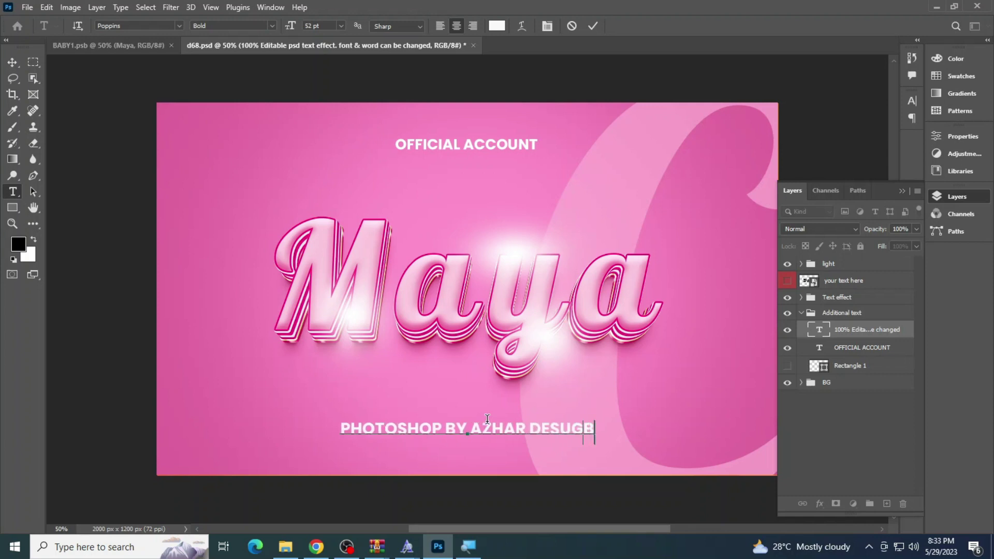
{"action": "key", "text": "BackSpace"}
{"action": "key", "text": "BackSpace"}
{"action": "key", "text": "BackSpace"}
{"action": "key", "text": "BackSpace"}
{"action": "type", "text": "SI"}
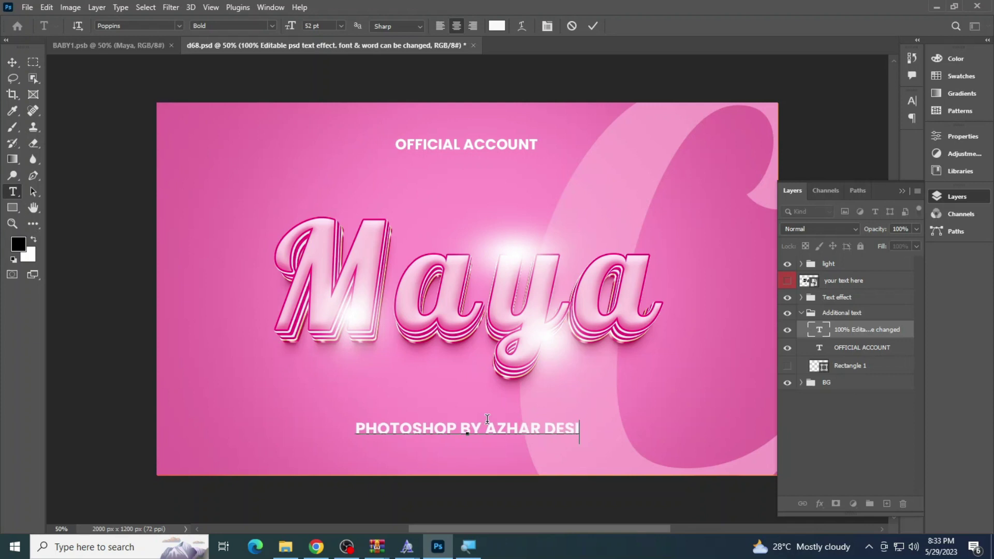
{"action": "type", "text": "GN"}
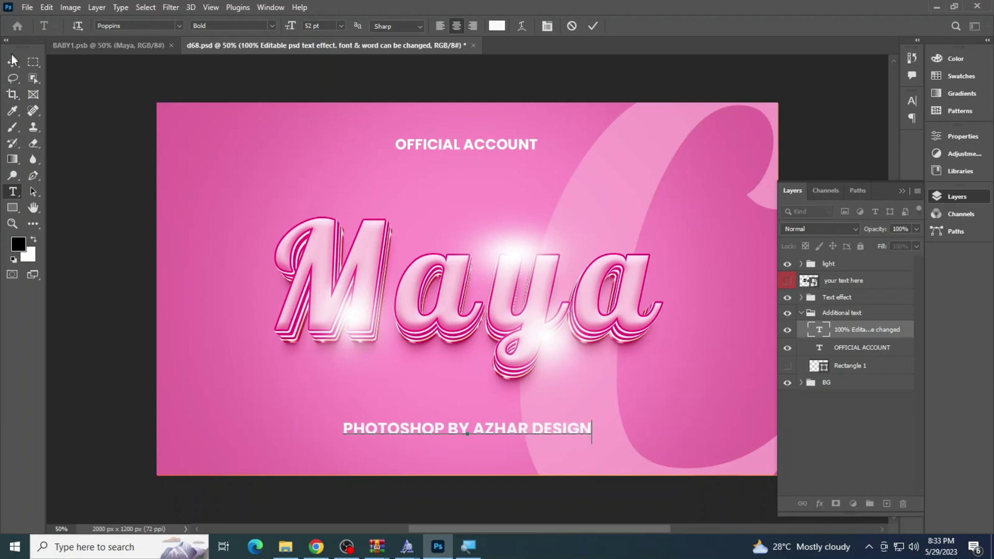
{"action": "left_click", "coordinate": [13, 60]}
Step: Centre the bottom caption horizontally and start saving a copy with the format list
{"action": "left_click_drag", "start_coordinate": [511, 430], "coordinate": [557, 436]}
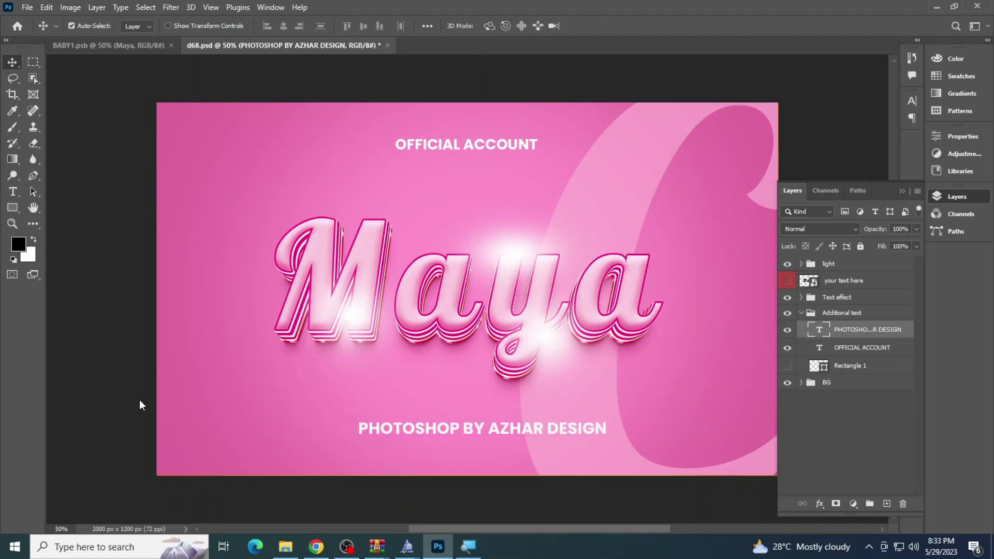
{"action": "key", "text": "ctrl+alt+s"}
{"action": "left_click", "coordinate": [175, 429]}
Step: Save the copy as a JPEG named Maya and open its folder in File Explorer
{"action": "left_click", "coordinate": [156, 308]}
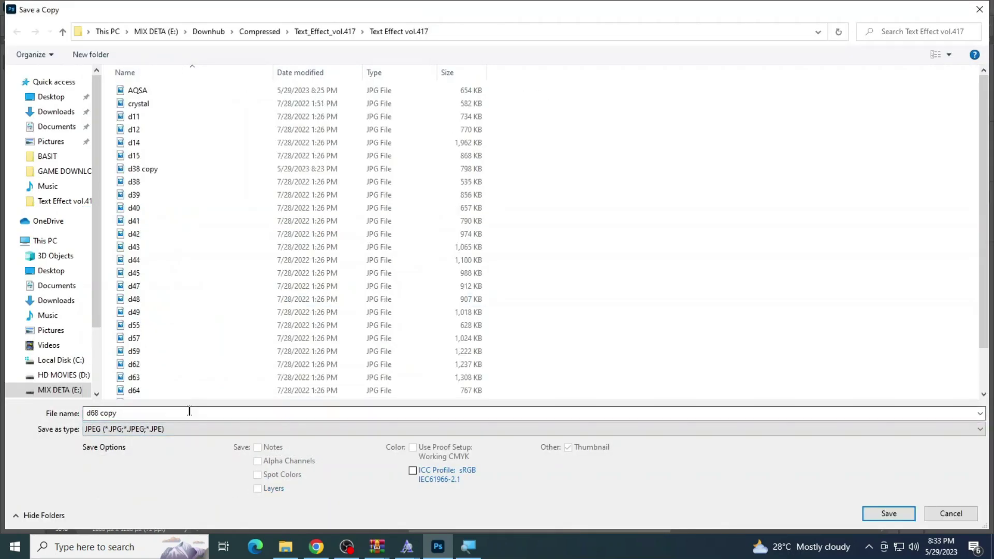
{"action": "left_click", "coordinate": [189, 412]}
{"action": "left_click", "coordinate": [881, 515]}
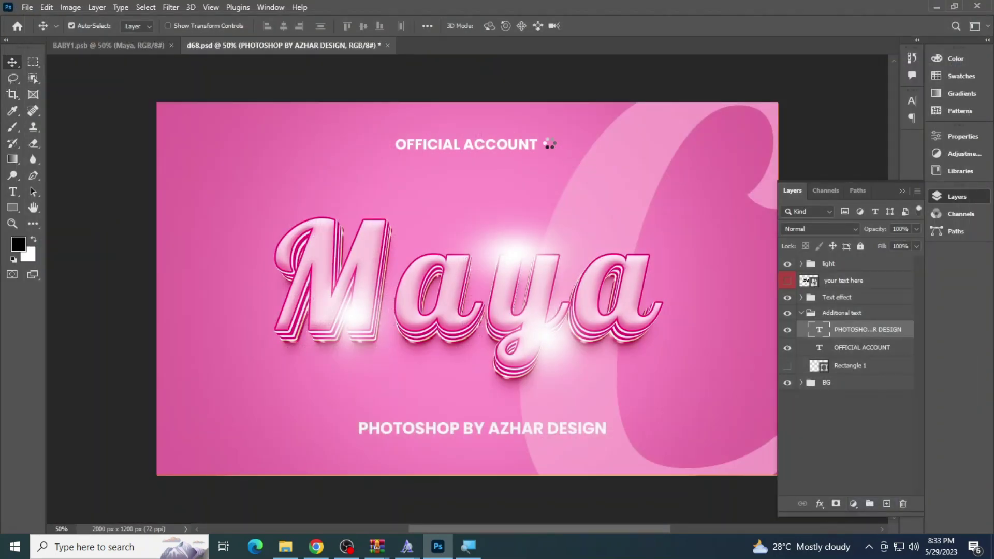
{"action": "key", "text": "Return"}
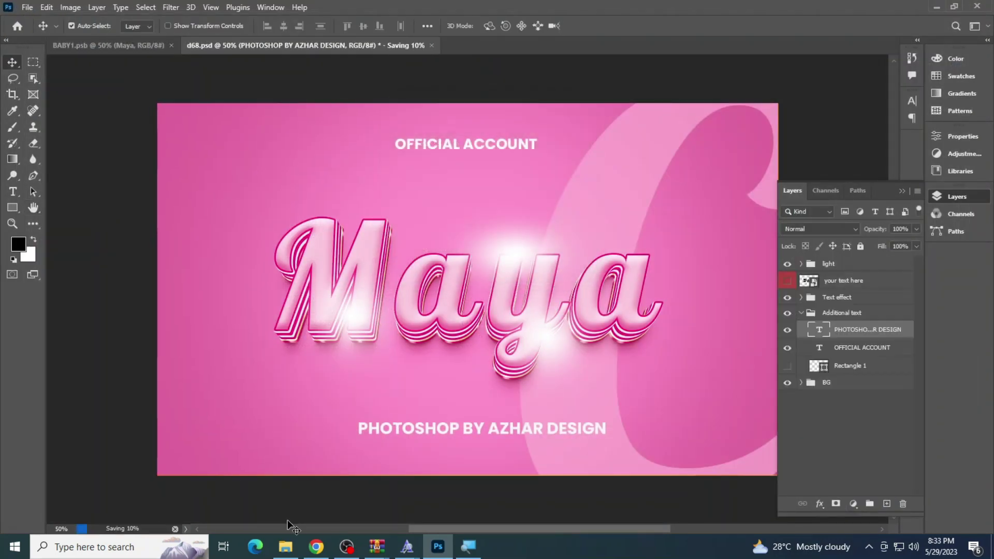
{"action": "left_click", "coordinate": [284, 548]}
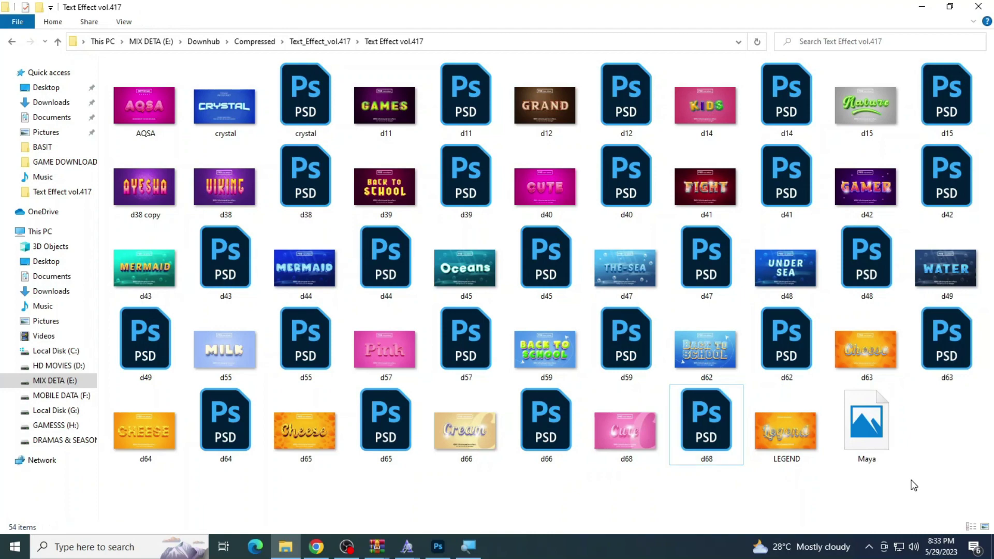
Step: Open Maya.jpg in Photos, zoom in and out, then close it
{"action": "double_click", "coordinate": [874, 441]}
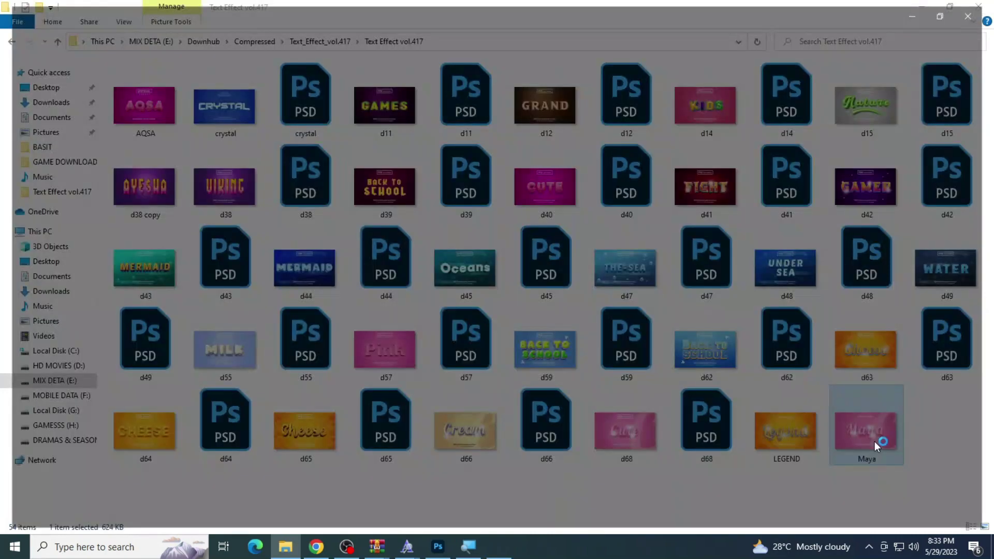
{"action": "scroll", "coordinate": [514, 296], "scroll_direction": "up", "scroll_amount": 3}
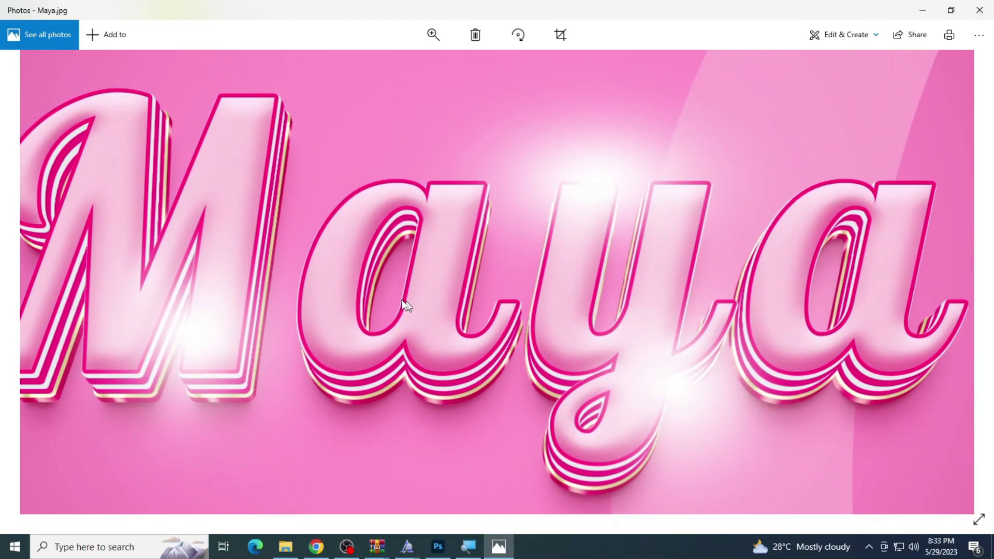
{"action": "scroll", "coordinate": [550, 330], "scroll_direction": "down", "scroll_amount": 5}
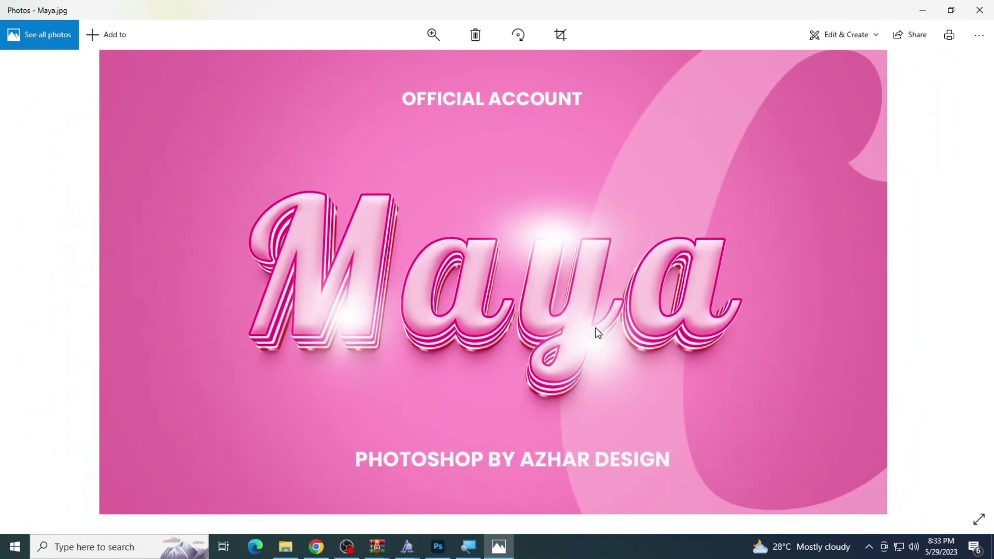
{"action": "key", "text": "alt+F4"}
Step: Select all 54 folder files, view their combined 192 MB properties, then cancel
{"action": "key", "text": "ctrl+a"}
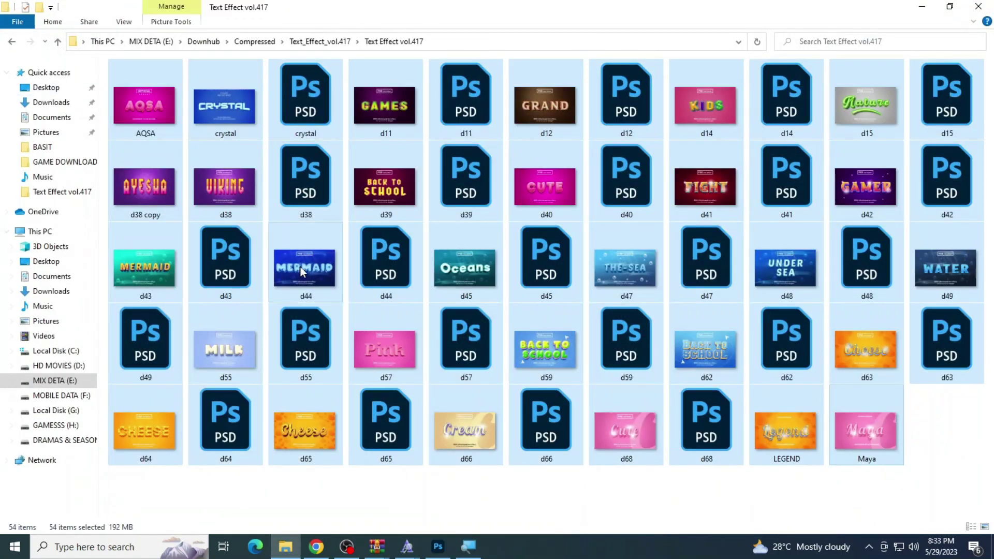
{"action": "right_click", "coordinate": [302, 274]}
{"action": "left_click", "coordinate": [362, 523]}
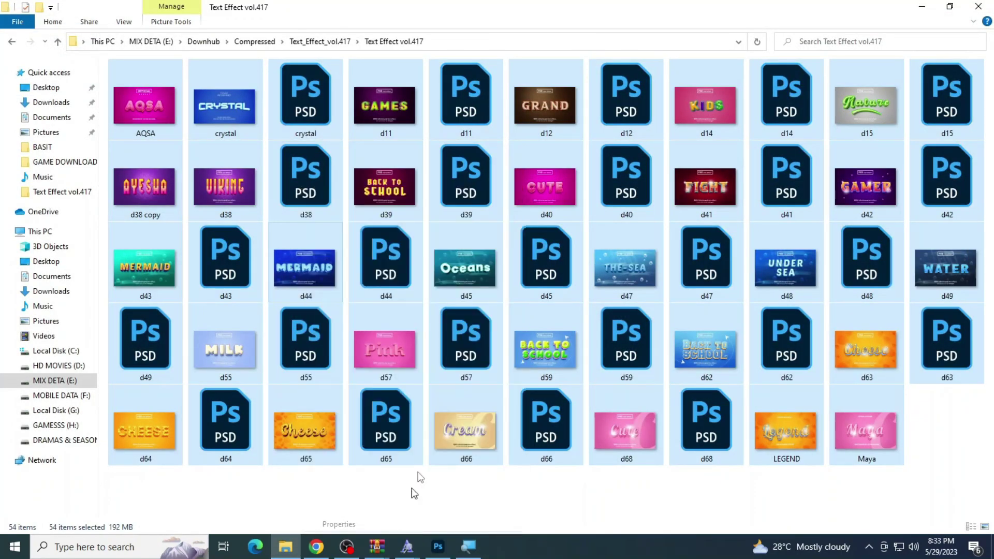
{"action": "left_click", "coordinate": [452, 515]}
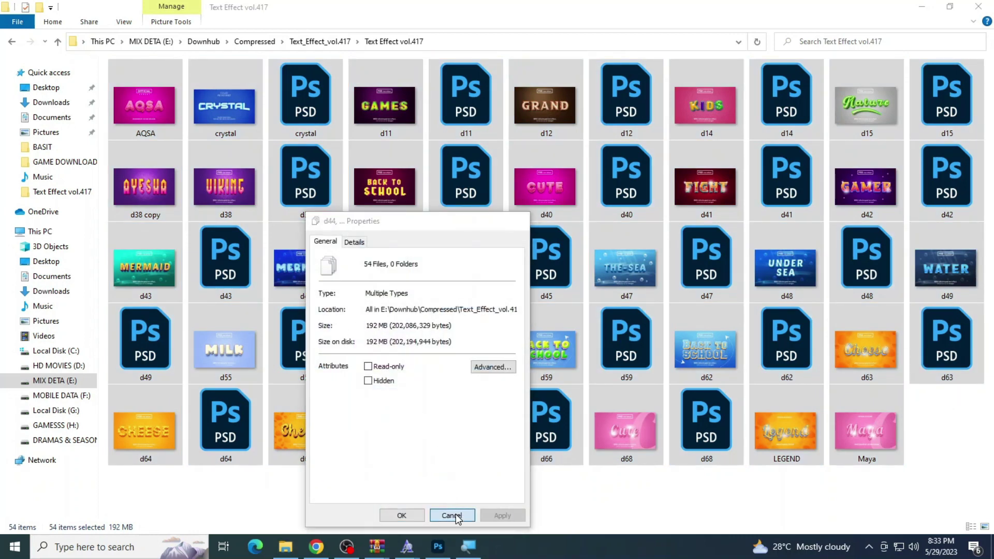